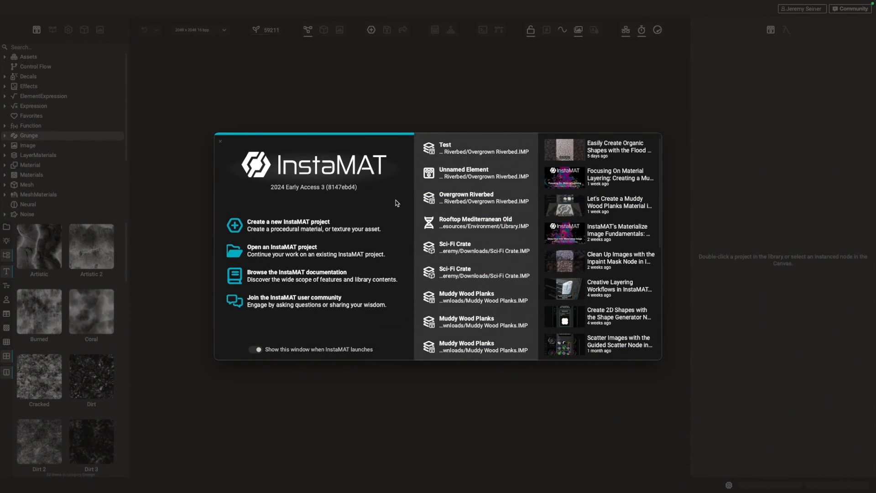
Create a new Material Layering project without using a template
{"action": "left_click", "coordinate": [296, 229]}
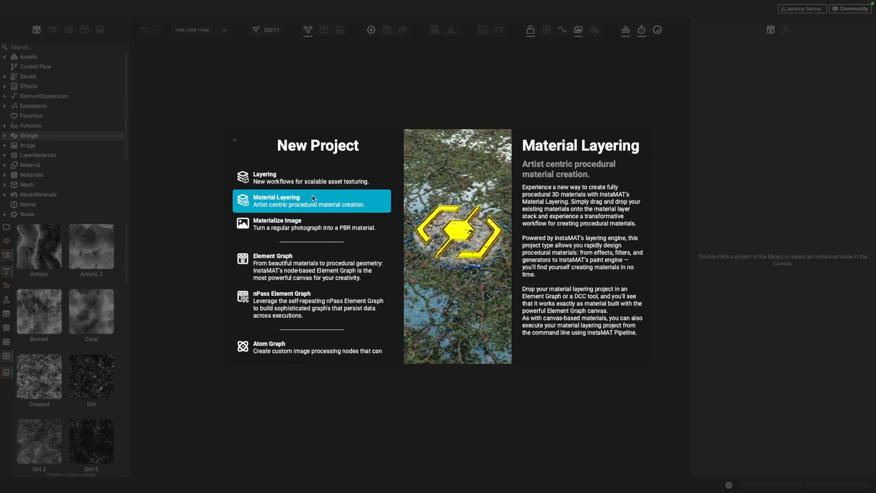
{"action": "left_click", "coordinate": [283, 202]}
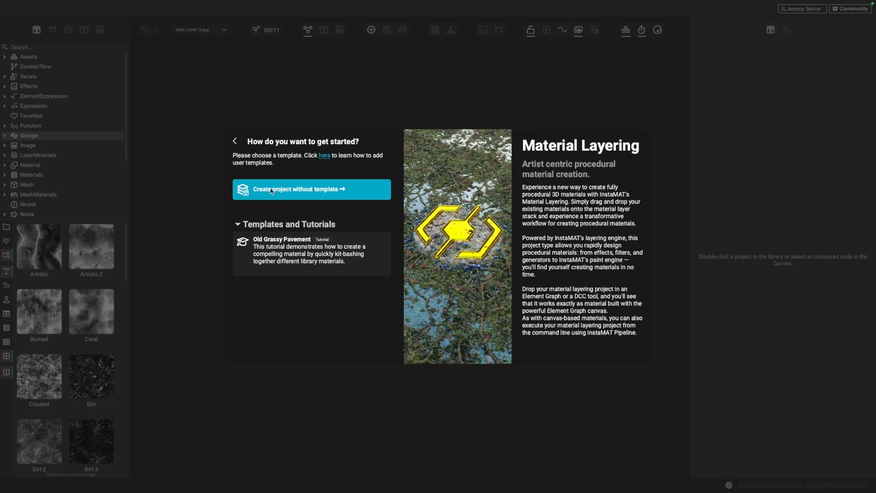
{"action": "left_click", "coordinate": [320, 192]}
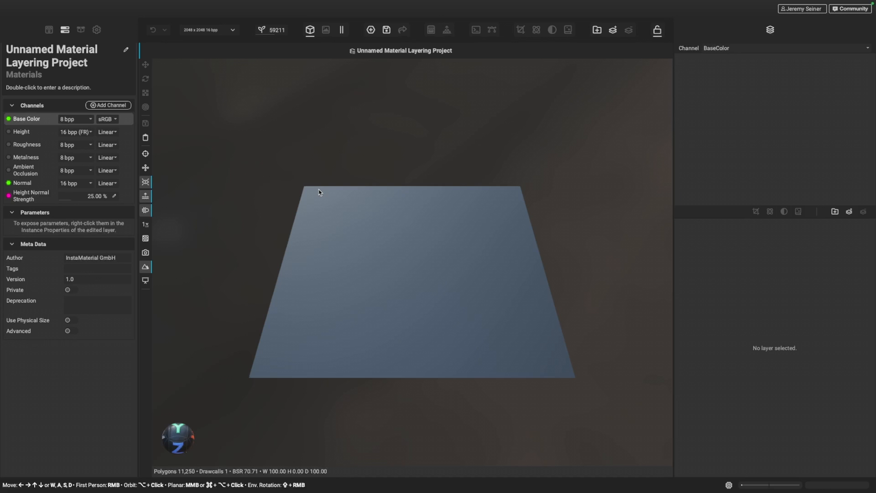
Browse the library's Materials category and search the library for "riverbed pebbles"
{"action": "left_click", "coordinate": [48, 30]}
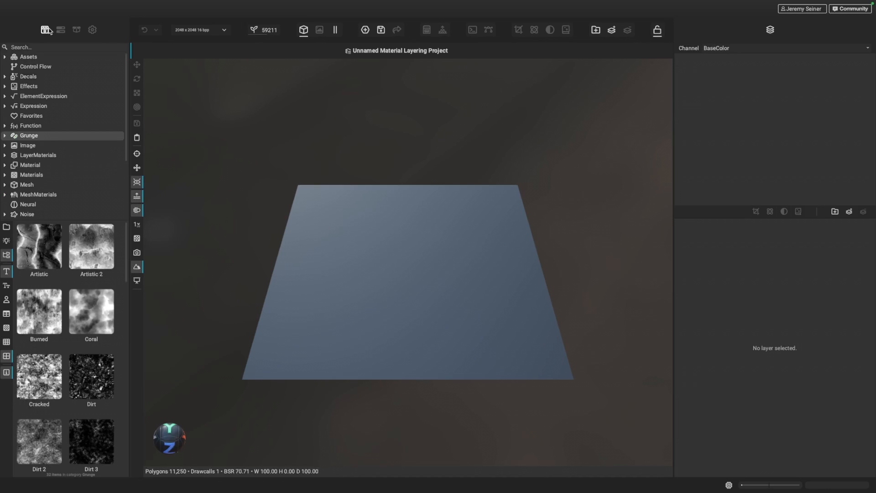
{"action": "left_click", "coordinate": [35, 177]}
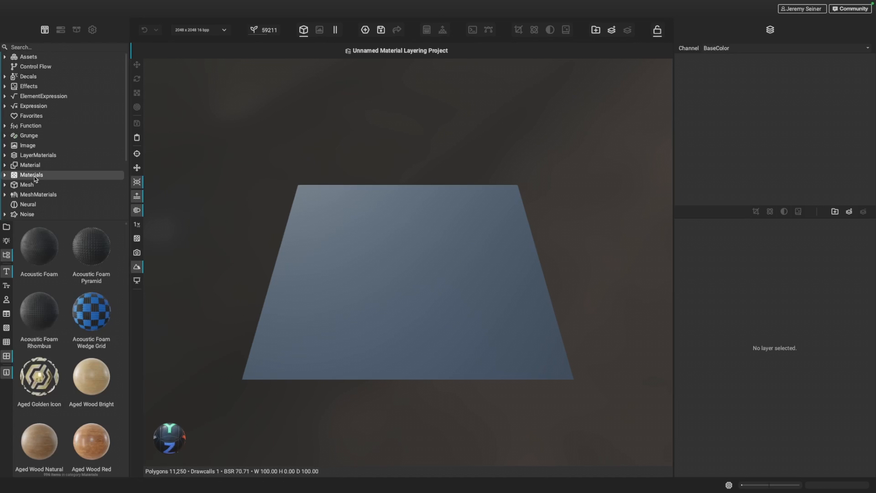
{"action": "scroll", "coordinate": [122, 255], "scroll_direction": "down", "scroll_amount": 5}
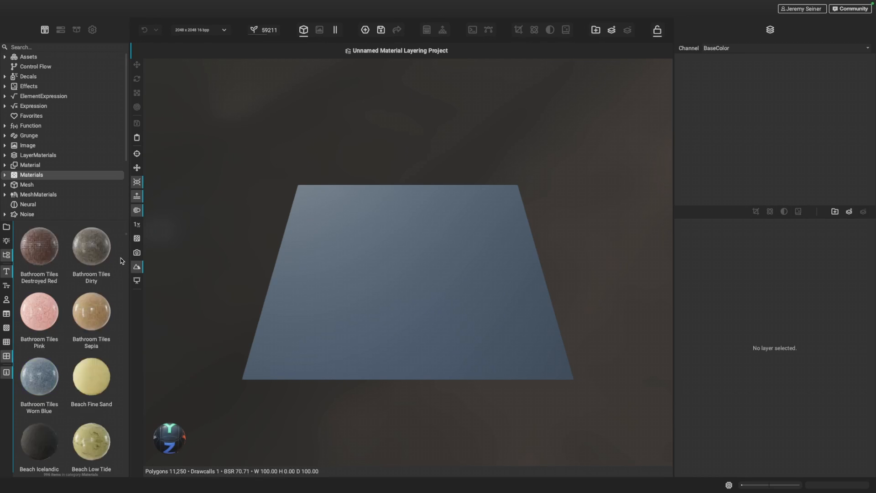
{"action": "scroll", "coordinate": [123, 260], "scroll_direction": "down", "scroll_amount": 10}
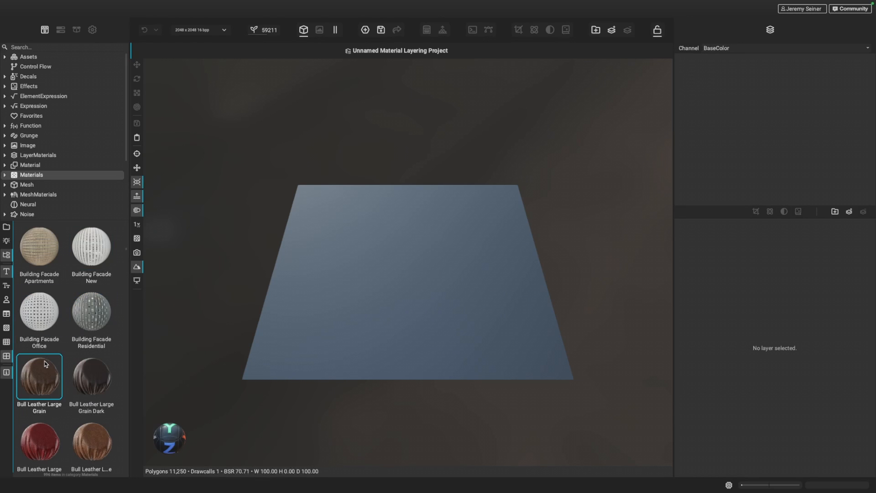
{"action": "mouse_move", "coordinate": [46, 363]}
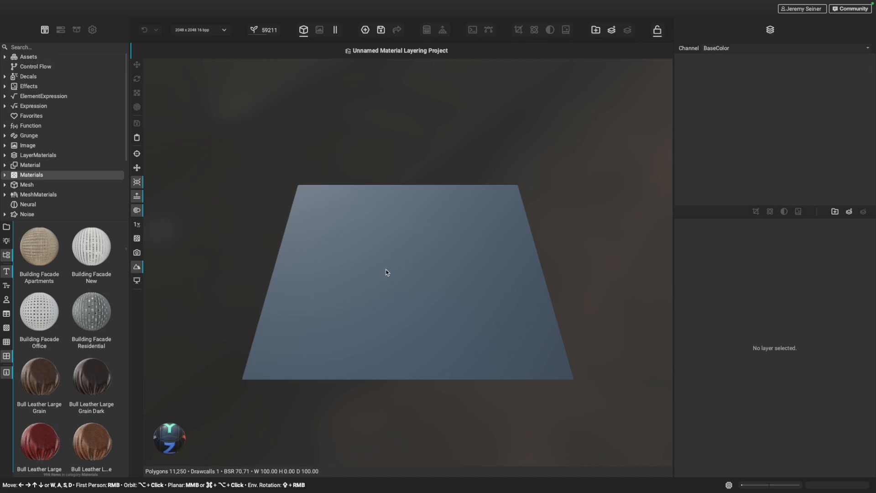
{"action": "left_click", "coordinate": [52, 47]}
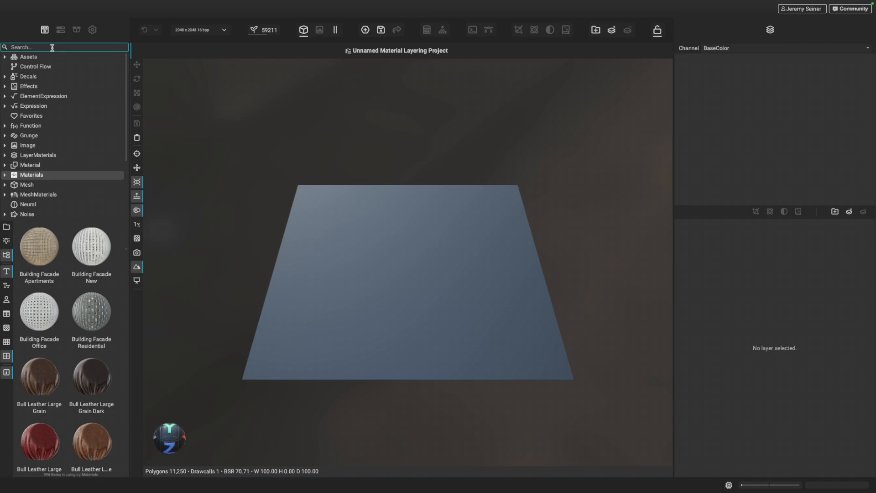
{"action": "type", "text": "riverbed pebbles"}
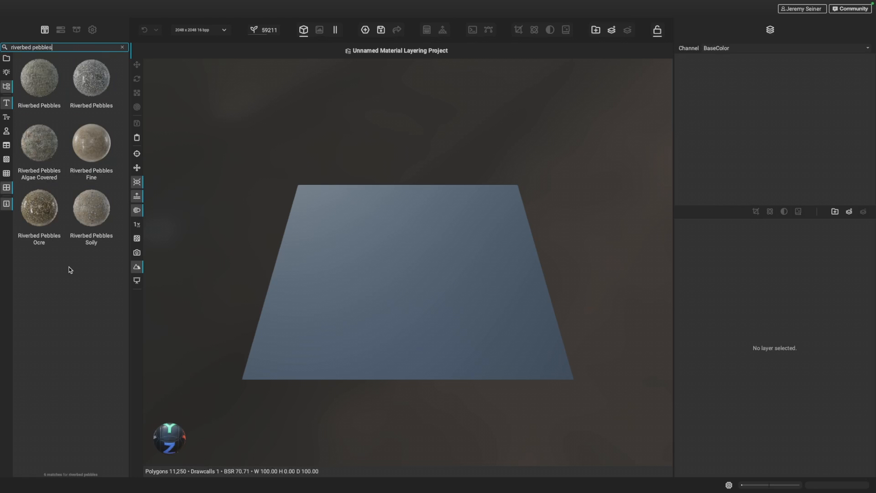
Compare the riverbed pebble materials and apply the bluish-grey Riverbed Pebbles variant to the plane as a layer
{"action": "mouse_move", "coordinate": [98, 216]}
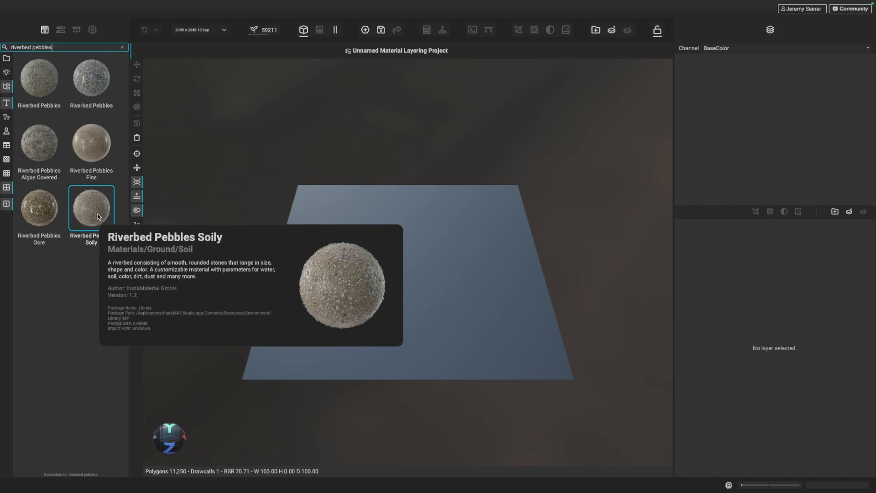
{"action": "mouse_move", "coordinate": [47, 148]}
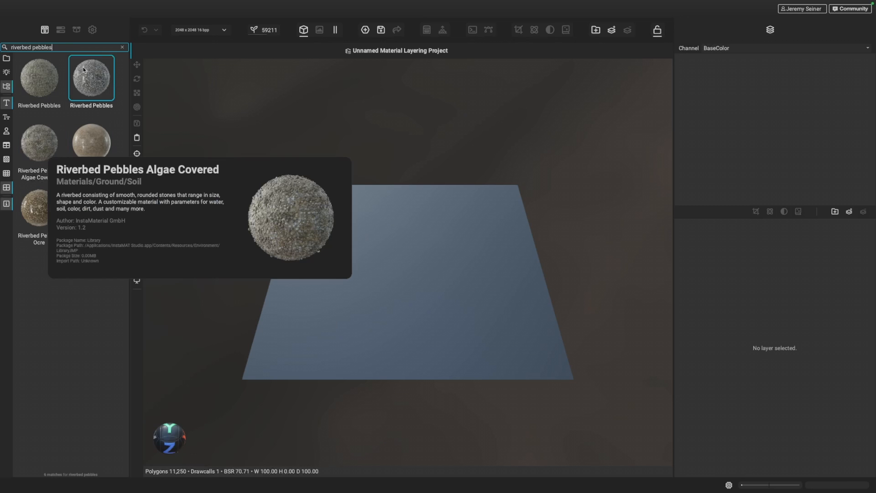
{"action": "mouse_move", "coordinate": [92, 86]}
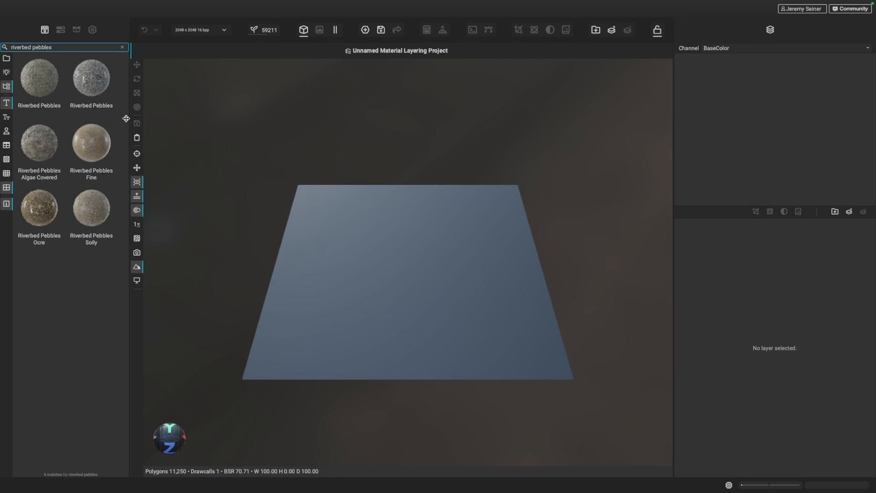
{"action": "left_click_drag", "start_coordinate": [92, 81], "coordinate": [410, 264]}
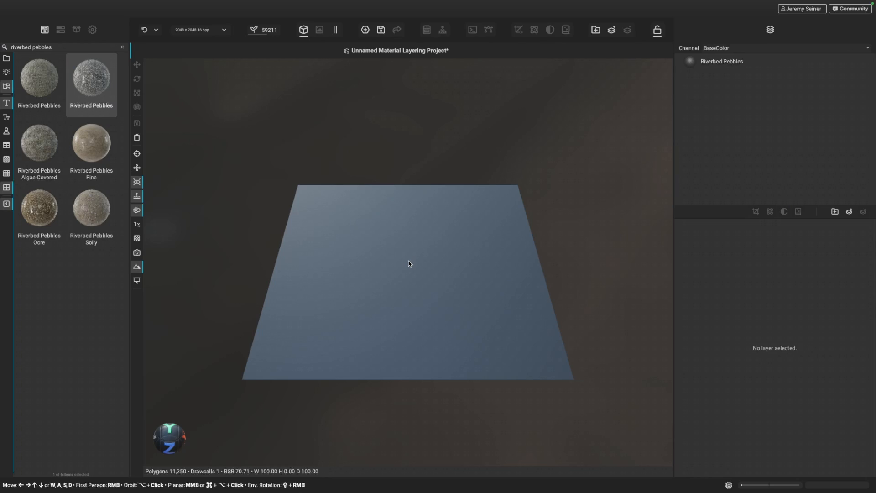
{"action": "scroll", "coordinate": [412, 301], "scroll_direction": "up", "scroll_amount": 3}
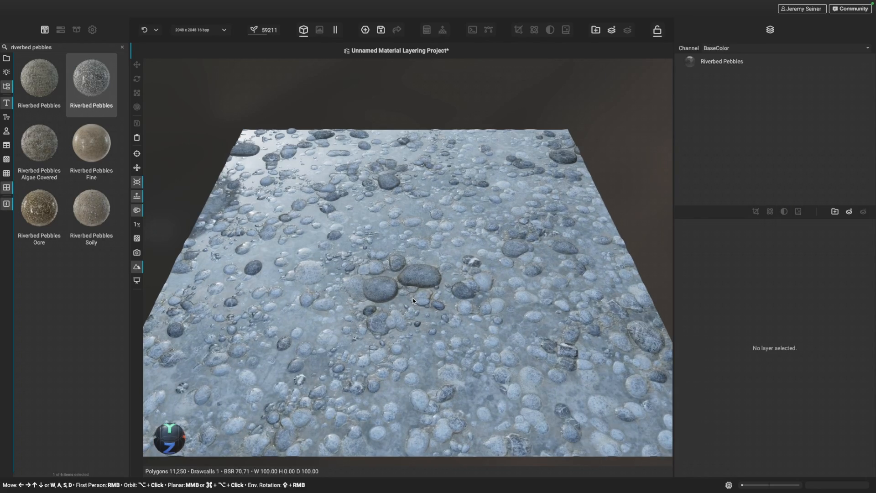
{"action": "left_click_drag", "start_coordinate": [414, 305], "coordinate": [368, 291], "text": "alt"}
{"action": "right_click_drag", "start_coordinate": [368, 291], "coordinate": [397, 295], "text": "shift"}
{"action": "scroll", "coordinate": [404, 297], "scroll_direction": "up", "scroll_amount": 3}
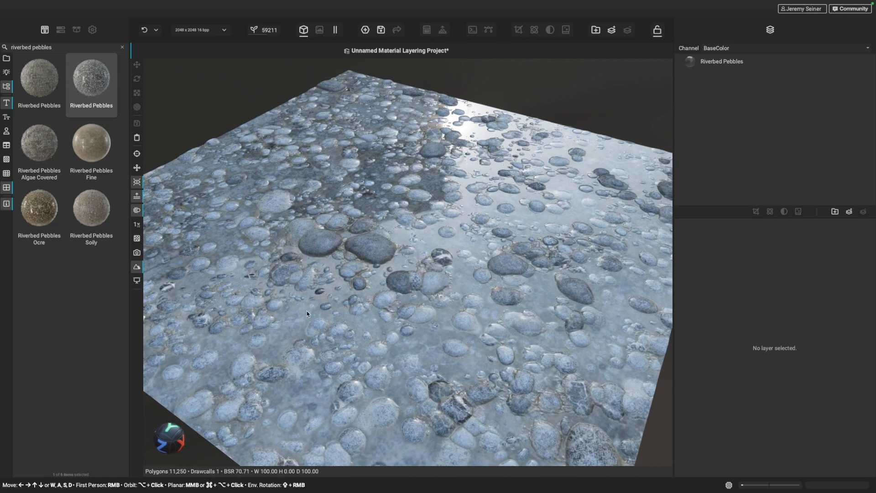
{"action": "scroll", "coordinate": [432, 321], "scroll_direction": "down", "scroll_amount": 3}
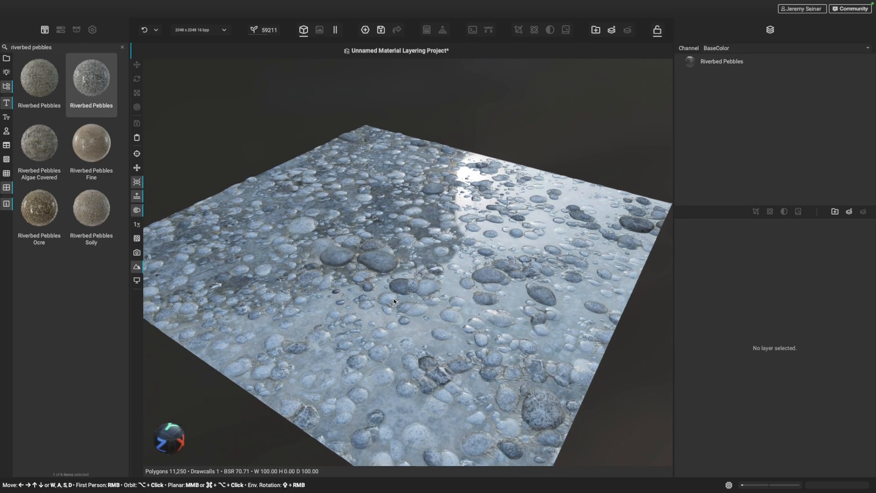
Set the viewport's tessellation level to 24 and its displacement factor to 2.5 in the render settings
{"action": "left_click", "coordinate": [92, 30]}
{"action": "scroll", "coordinate": [41, 402], "scroll_direction": "down", "scroll_amount": 2}
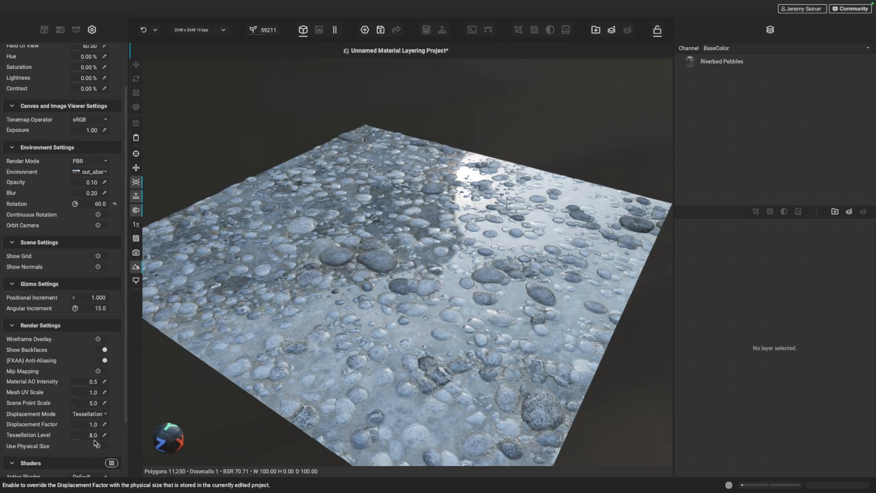
{"action": "left_click", "coordinate": [82, 438]}
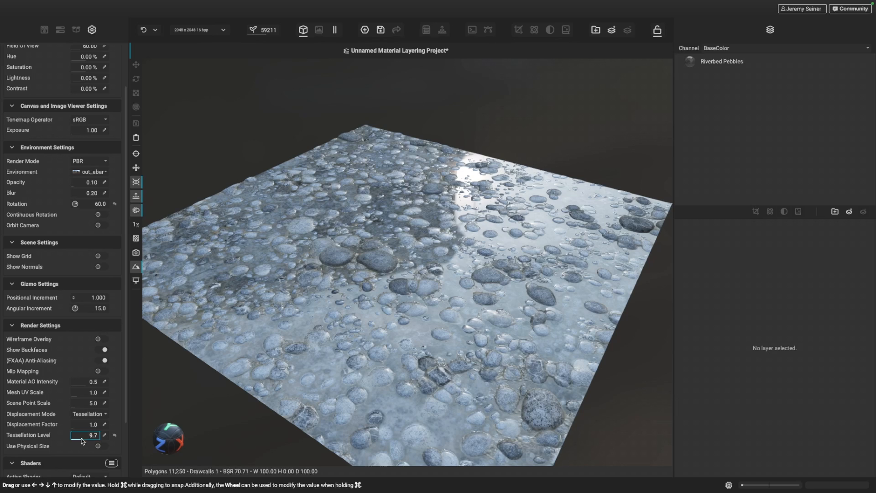
{"action": "left_click_drag", "start_coordinate": [81, 441], "coordinate": [101, 441]}
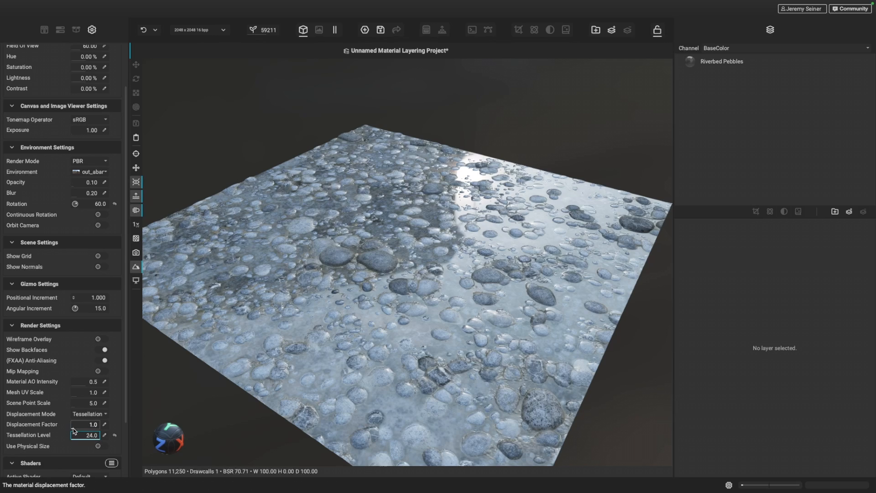
{"action": "left_click_drag", "start_coordinate": [73, 430], "coordinate": [78, 429]}
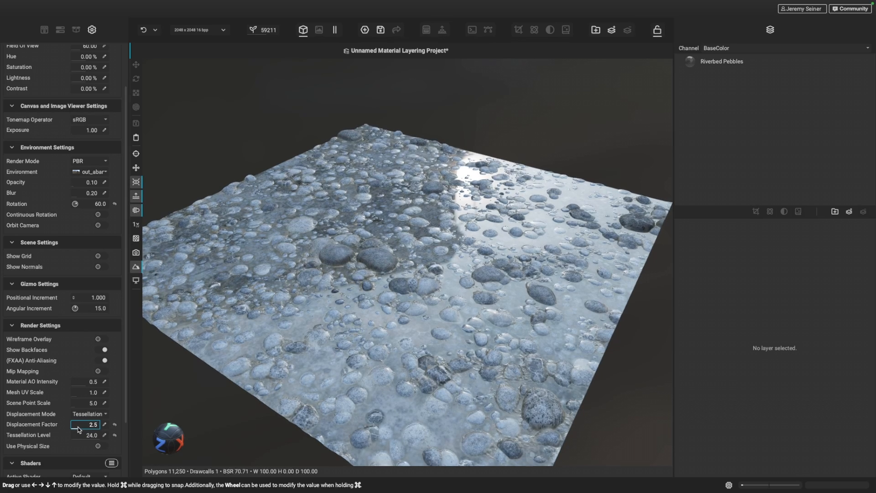
{"action": "scroll", "coordinate": [409, 279], "scroll_direction": "up", "scroll_amount": 2}
{"action": "left_click_drag", "start_coordinate": [403, 309], "coordinate": [398, 302], "text": "alt"}
{"action": "mouse_move", "coordinate": [415, 299]}
{"action": "right_mouse_down", "text": "shift"}
{"action": "mouse_move", "coordinate": [438, 301]}
{"action": "mouse_move", "coordinate": [417, 303]}
{"action": "right_mouse_up", "text": "shift"}
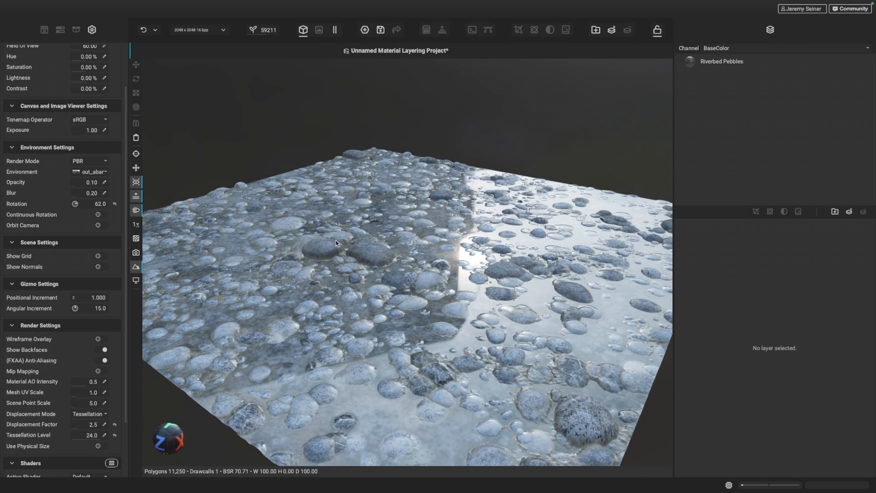
{"action": "mouse_move", "coordinate": [369, 272]}
{"action": "left_mouse_down", "text": "alt"}
{"action": "mouse_move", "coordinate": [360, 280]}
{"action": "mouse_move", "coordinate": [364, 274]}
{"action": "left_mouse_up", "text": "alt"}
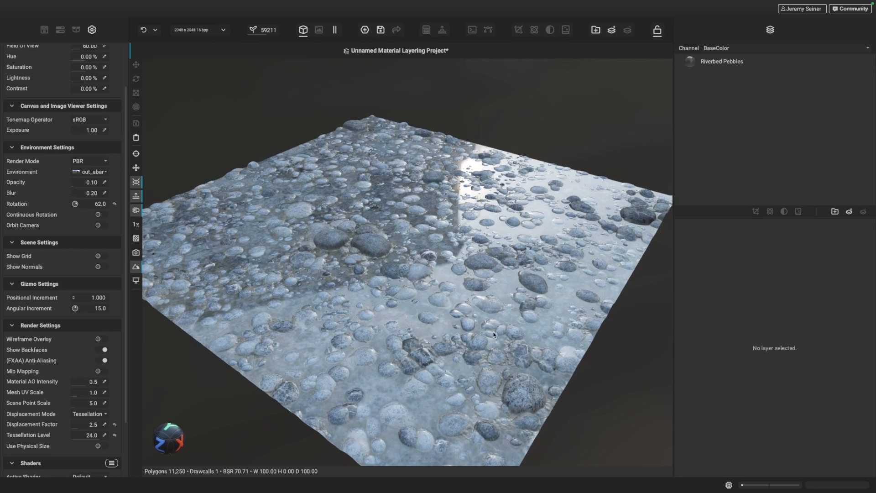
Select the Riverbed Pebbles layer and expand its Soil, Stone, Algae and Water parameter groups
{"action": "left_click", "coordinate": [44, 29]}
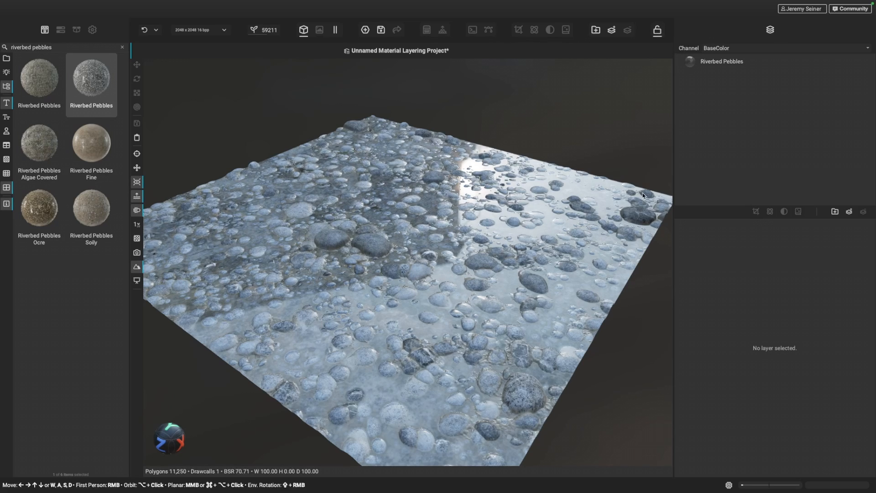
{"action": "mouse_move", "coordinate": [735, 69]}
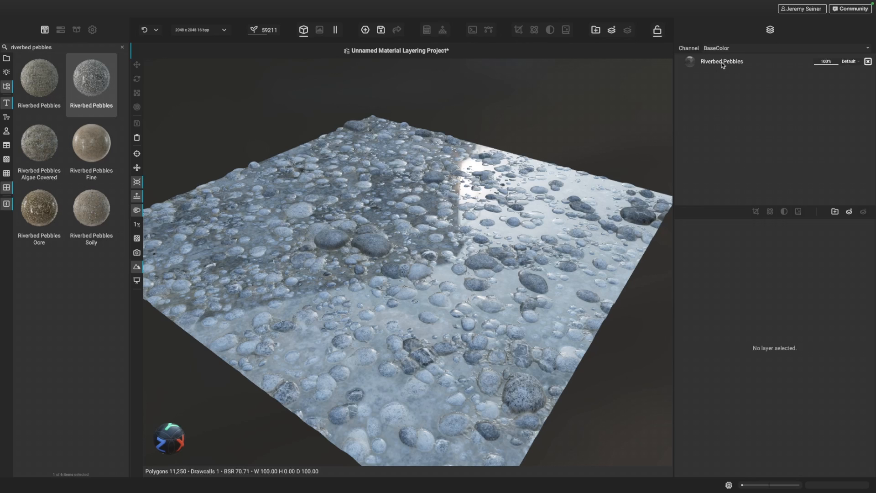
{"action": "left_click", "coordinate": [691, 65]}
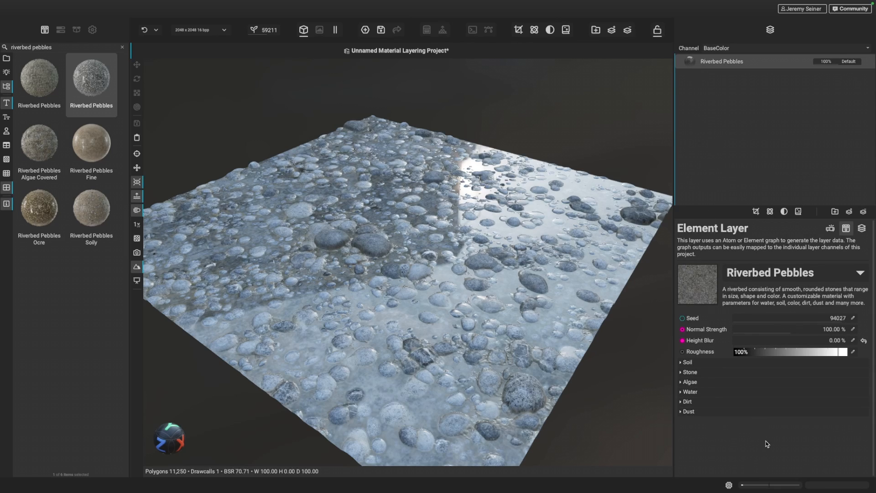
{"action": "left_click", "coordinate": [687, 363]}
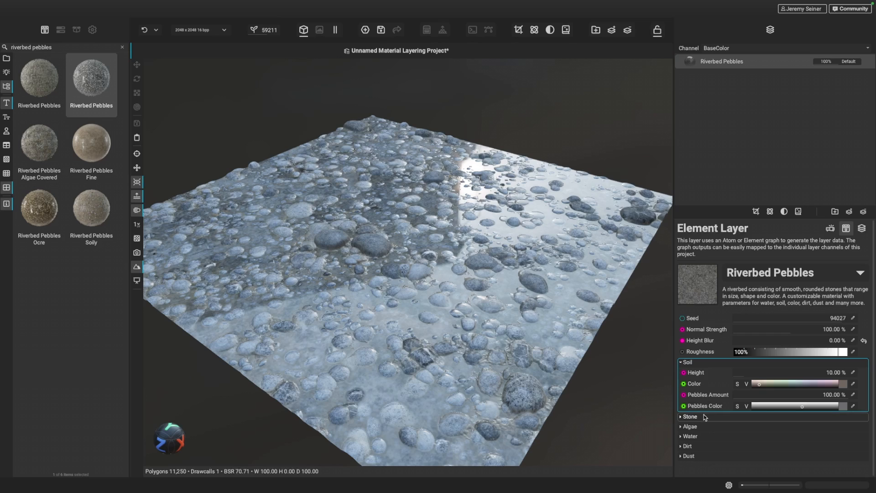
{"action": "left_click", "coordinate": [691, 417]}
{"action": "scroll", "coordinate": [691, 420], "scroll_direction": "down", "scroll_amount": 1}
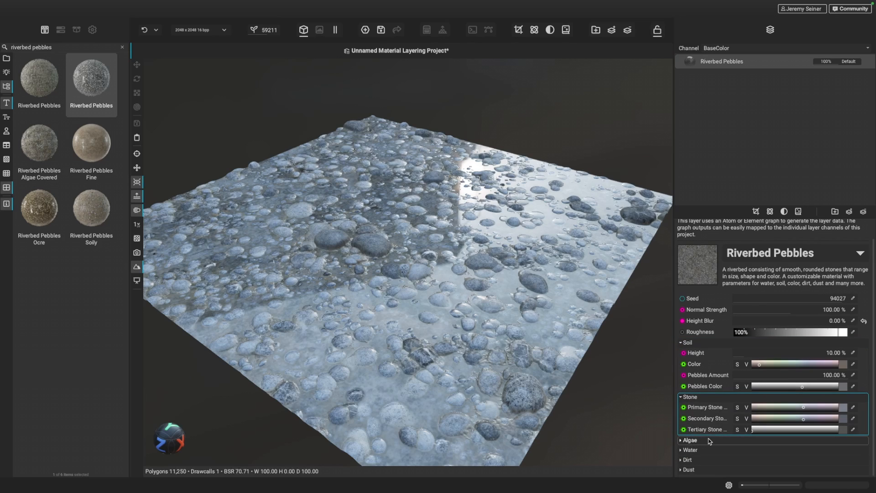
{"action": "left_click", "coordinate": [699, 440]}
{"action": "scroll", "coordinate": [707, 441], "scroll_direction": "down", "scroll_amount": 1}
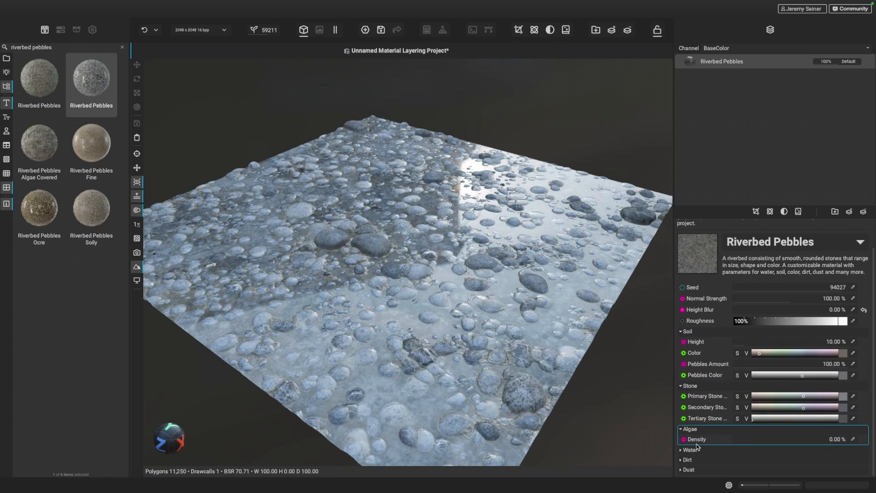
{"action": "left_click", "coordinate": [696, 449]}
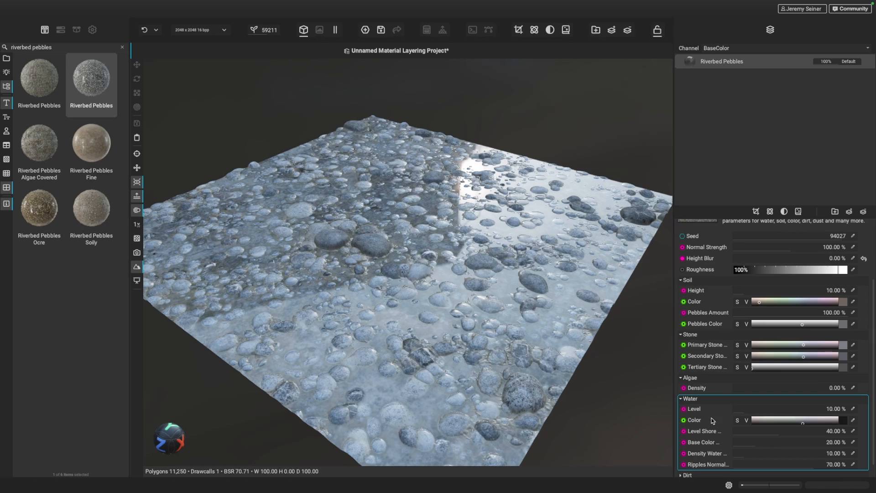
Set the Riverbed Pebbles layer's water level to 0% and inspect the pebble surface
{"action": "left_click_drag", "start_coordinate": [741, 411], "coordinate": [728, 412]}
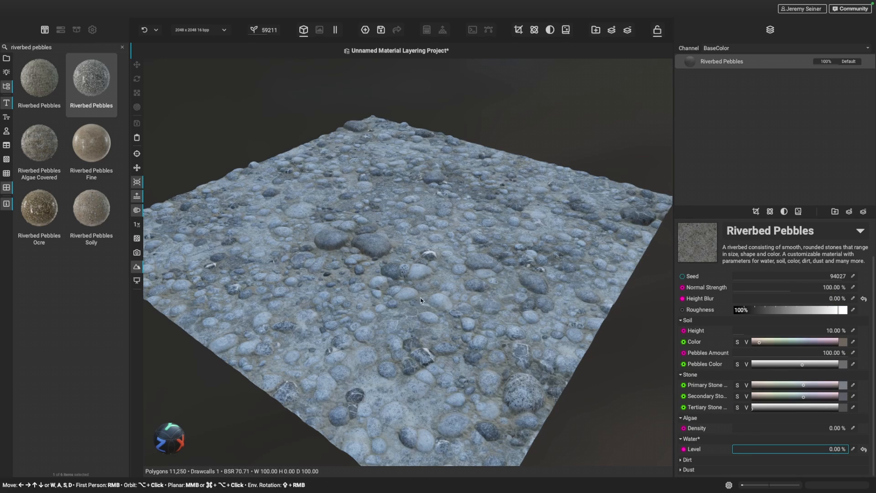
{"action": "scroll", "coordinate": [421, 301], "scroll_direction": "up", "scroll_amount": 2}
{"action": "left_click_drag", "start_coordinate": [395, 319], "coordinate": [421, 299], "text": "alt"}
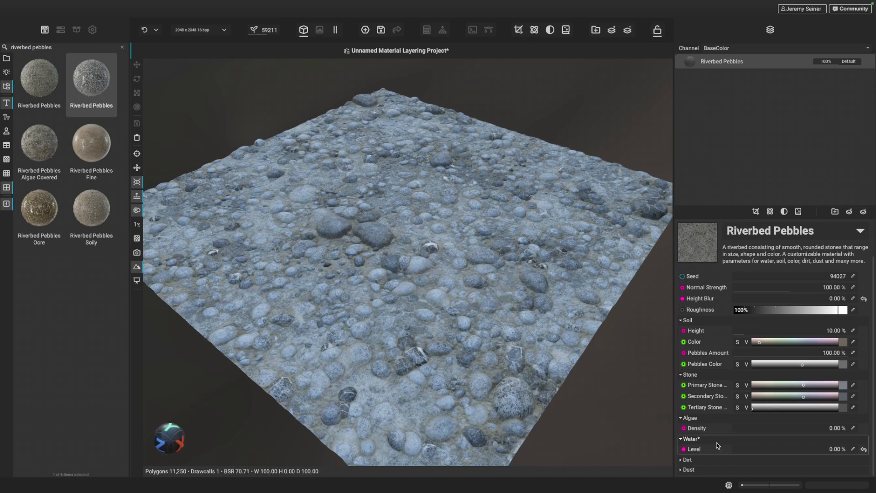
Raise the Riverbed Pebbles layer's algae density to about 58%
{"action": "left_click_drag", "start_coordinate": [730, 431], "coordinate": [779, 432]}
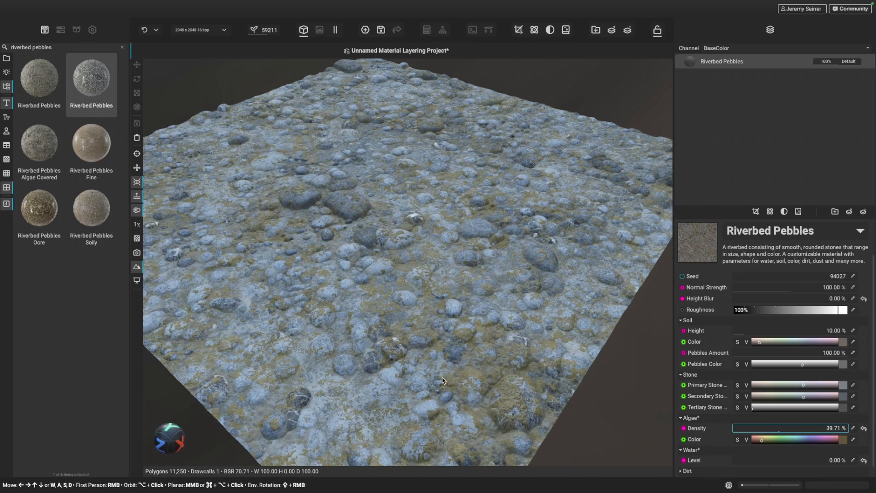
{"action": "left_click_drag", "start_coordinate": [442, 378], "coordinate": [447, 362]}
{"action": "scroll", "coordinate": [447, 362], "scroll_direction": "up", "scroll_amount": 2}
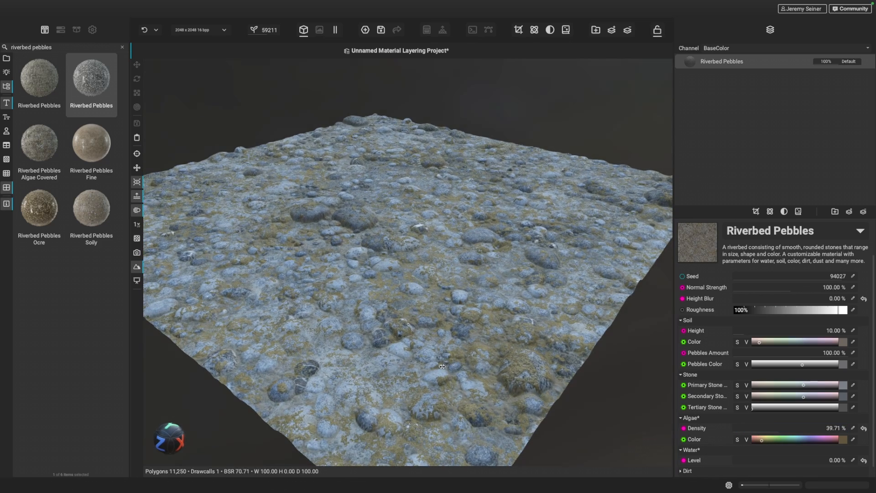
{"action": "left_click_drag", "start_coordinate": [798, 429], "coordinate": [800, 430]}
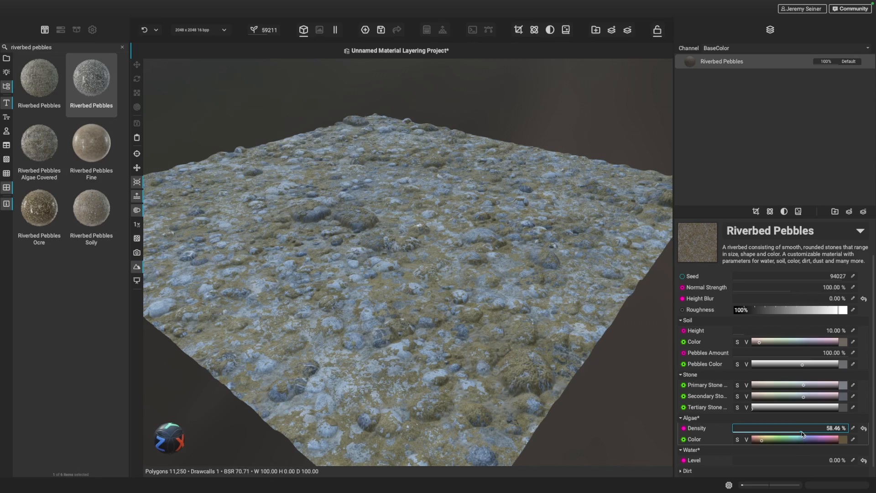
Set the Riverbed Pebbles layer's algae density to 30%
{"action": "left_click_drag", "start_coordinate": [803, 433], "coordinate": [769, 433]}
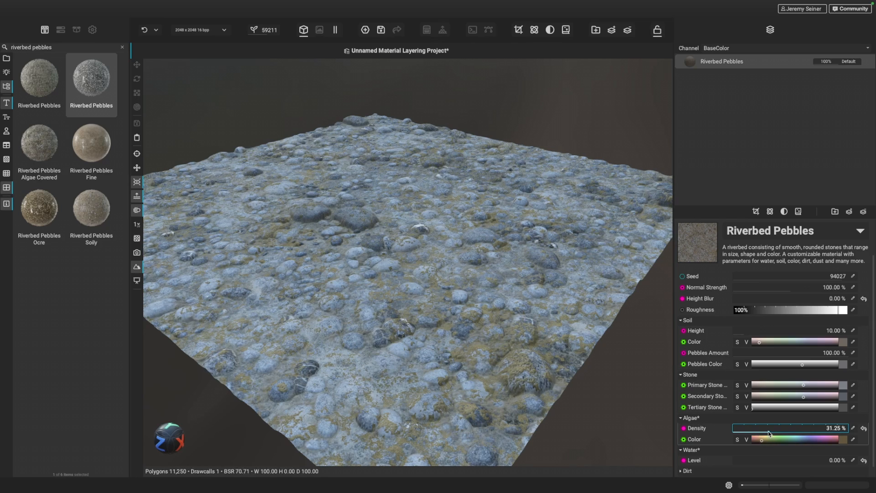
{"action": "left_click_drag", "start_coordinate": [769, 434], "coordinate": [766, 434]}
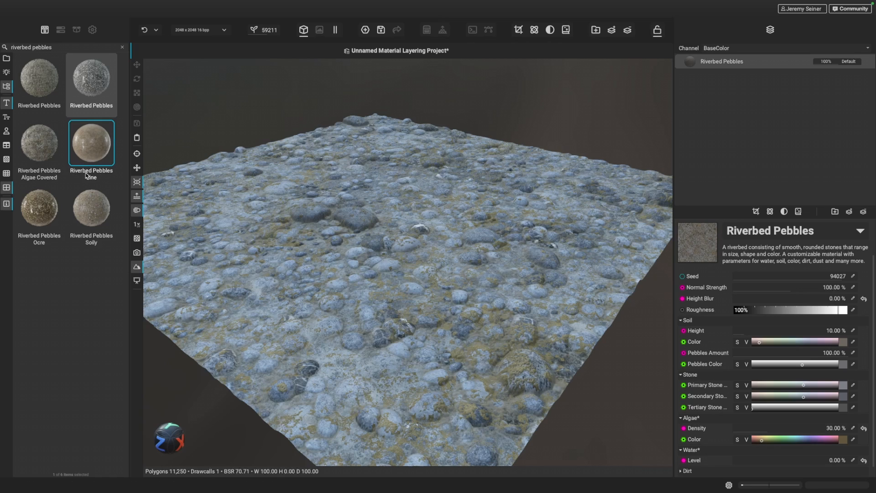
Add the Riverbed Pebbles Fine material as a new layer above Riverbed Pebbles and inspect the surface
{"action": "mouse_move", "coordinate": [89, 152]}
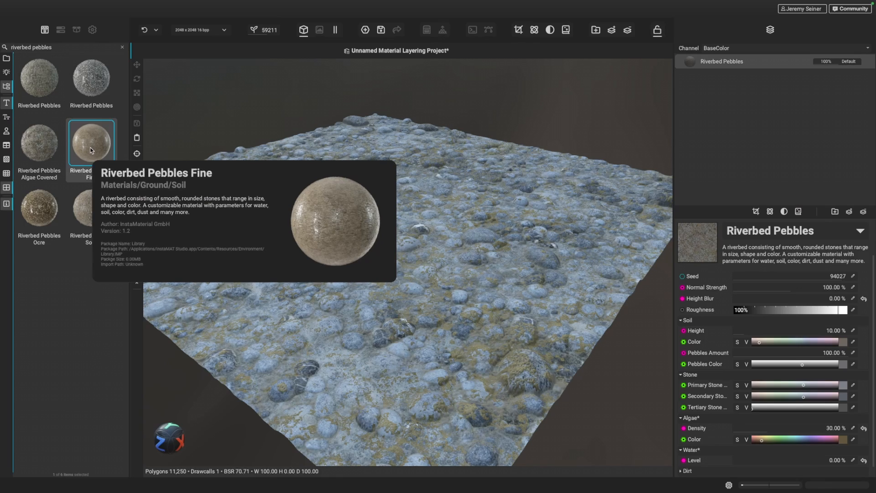
{"action": "left_click_drag", "start_coordinate": [89, 153], "coordinate": [378, 231]}
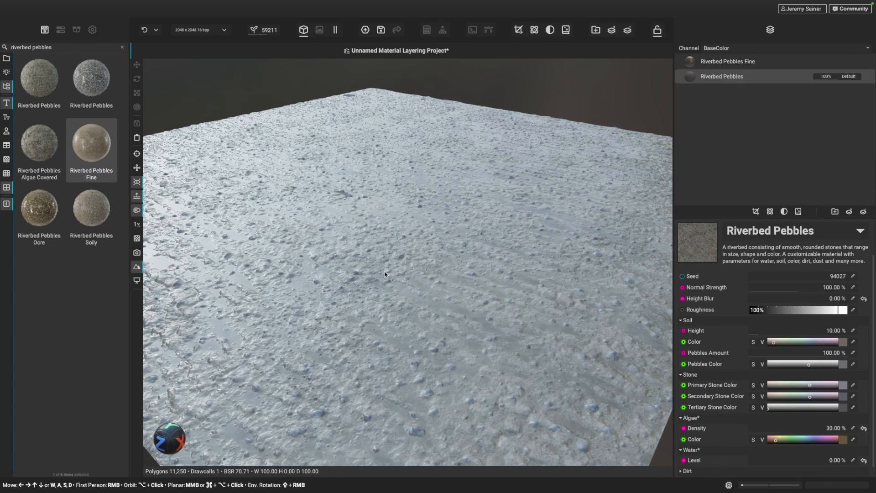
{"action": "left_click_drag", "start_coordinate": [381, 266], "coordinate": [382, 272], "text": "alt"}
{"action": "middle_click_drag", "start_coordinate": [381, 272], "coordinate": [382, 281]}
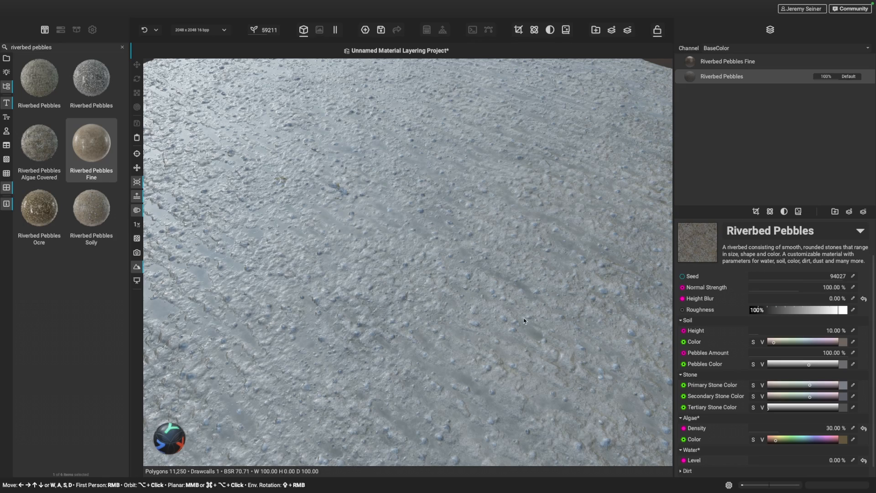
{"action": "scroll", "coordinate": [345, 274], "scroll_direction": "down", "scroll_amount": 5}
{"action": "left_click_drag", "start_coordinate": [346, 275], "coordinate": [375, 269], "text": "alt"}
{"action": "scroll", "coordinate": [374, 269], "scroll_direction": "up", "scroll_amount": 5}
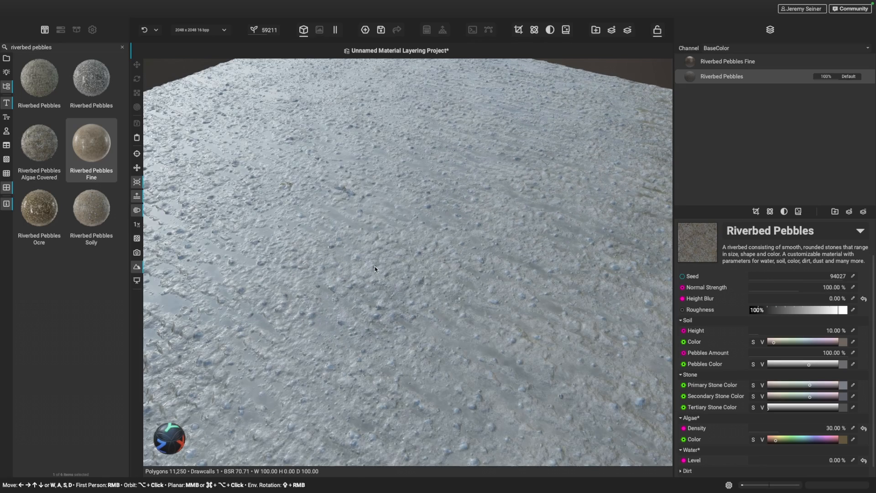
{"action": "scroll", "coordinate": [431, 293], "scroll_direction": "down", "scroll_amount": 3}
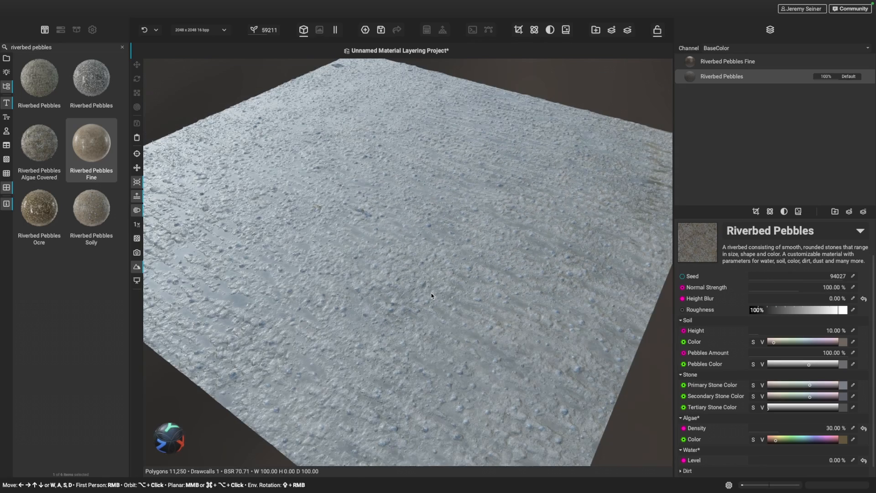
{"action": "left_click_drag", "start_coordinate": [406, 291], "coordinate": [393, 274], "text": "alt"}
{"action": "scroll", "coordinate": [393, 270], "scroll_direction": "down", "scroll_amount": 1}
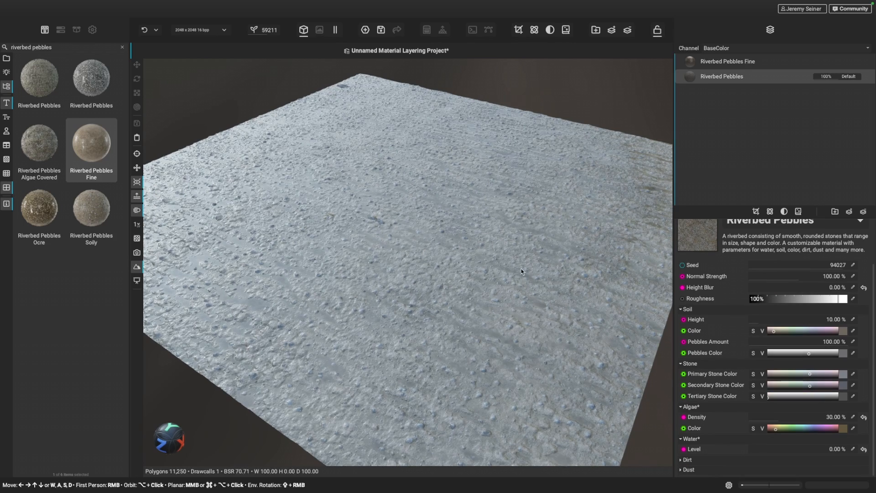
Expand the Riverbed Pebbles Fine layer's Soil, Stone, Algae and Water groups and set its water level to 0%
{"action": "left_click", "coordinate": [690, 64]}
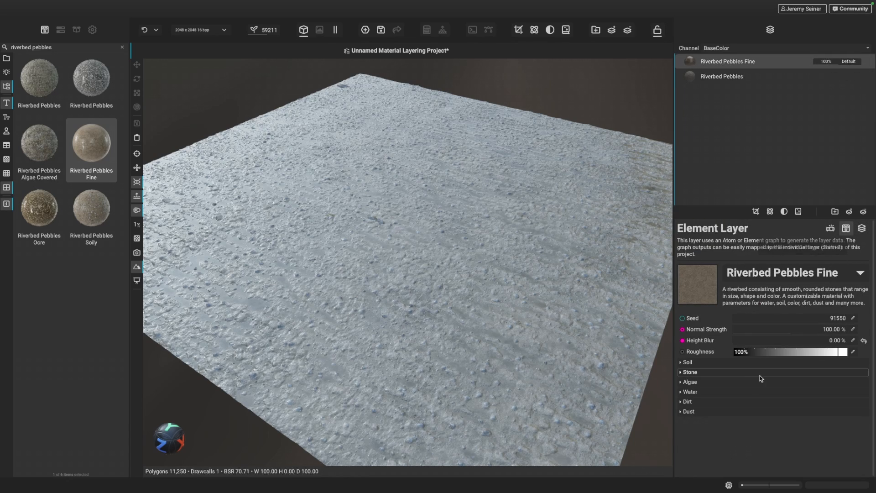
{"action": "left_click", "coordinate": [687, 362]}
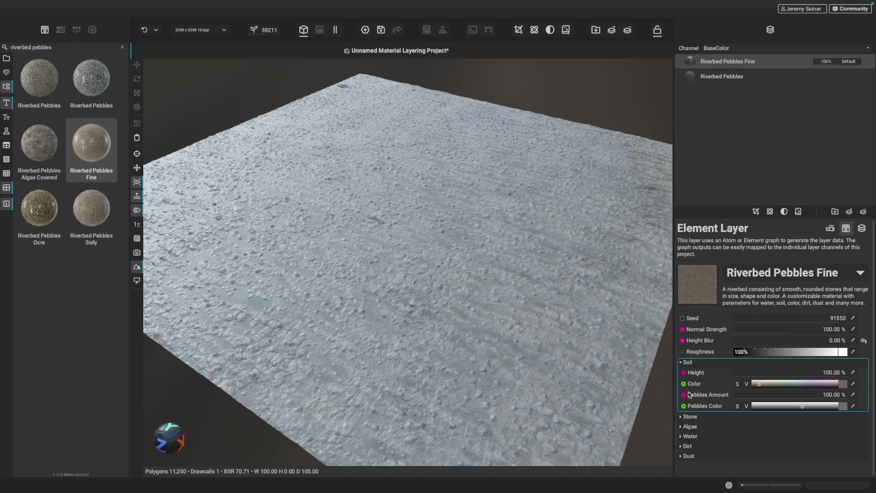
{"action": "left_click", "coordinate": [685, 416]}
{"action": "left_click", "coordinate": [689, 437]}
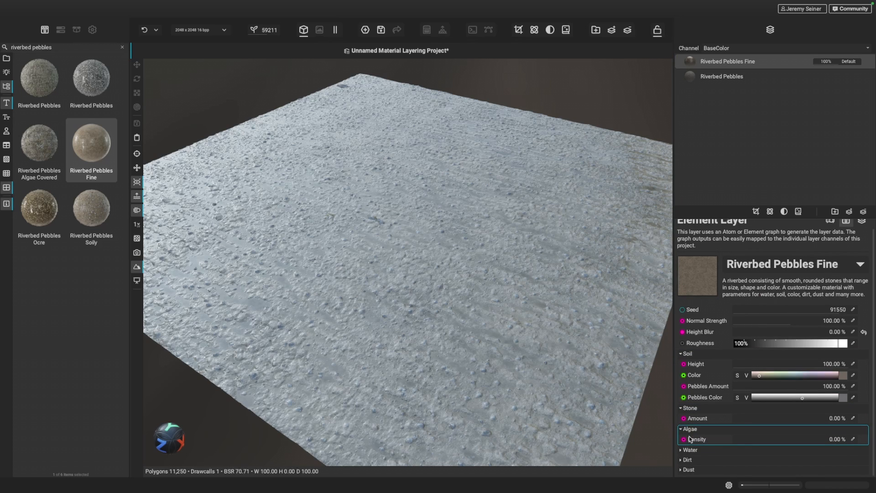
{"action": "left_click", "coordinate": [690, 449]}
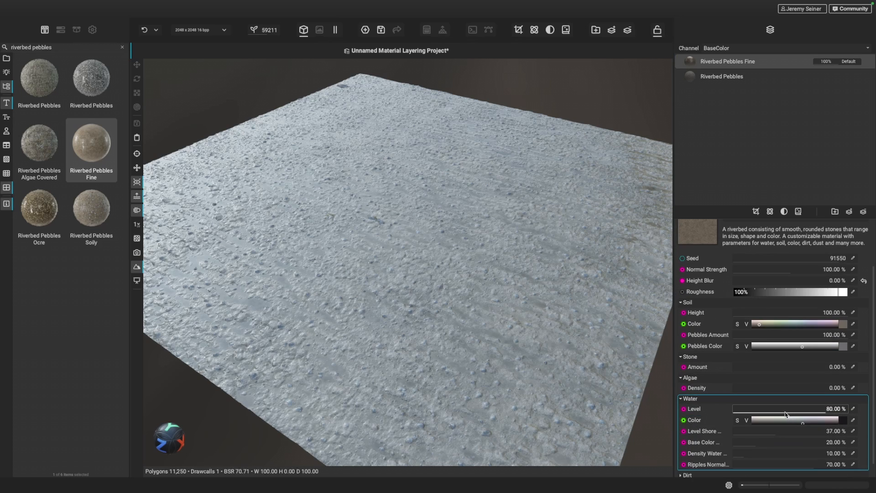
{"action": "left_click_drag", "start_coordinate": [785, 413], "coordinate": [725, 413]}
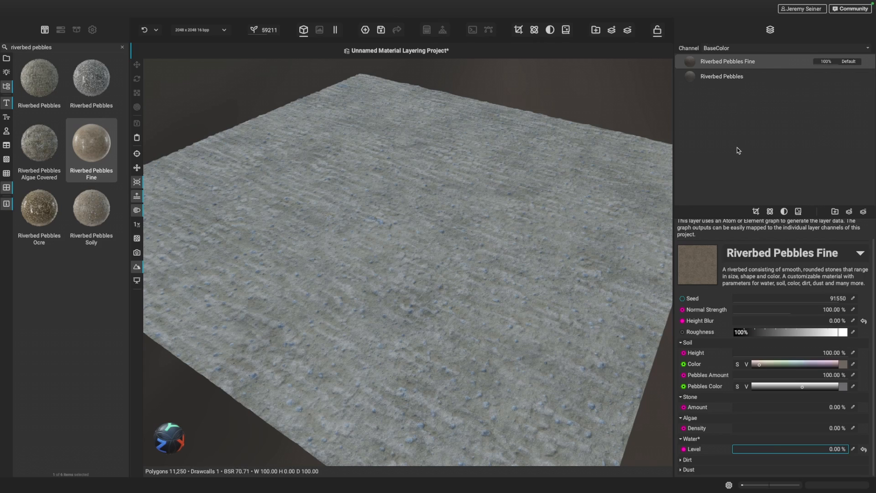
Set the Riverbed Pebbles Fine layer's height Blend Offset to -0.65 and inspect the exposed pebbles
{"action": "scroll", "coordinate": [734, 278], "scroll_direction": "up", "scroll_amount": 1}
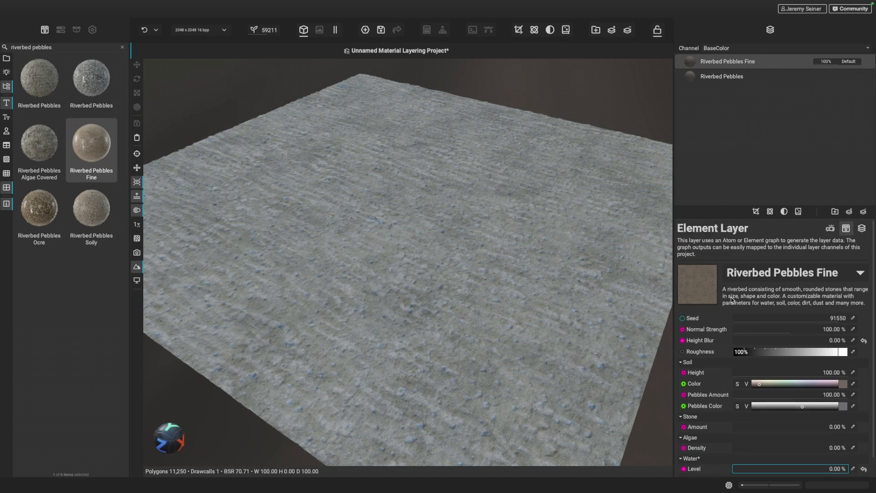
{"action": "left_click", "coordinate": [861, 228]}
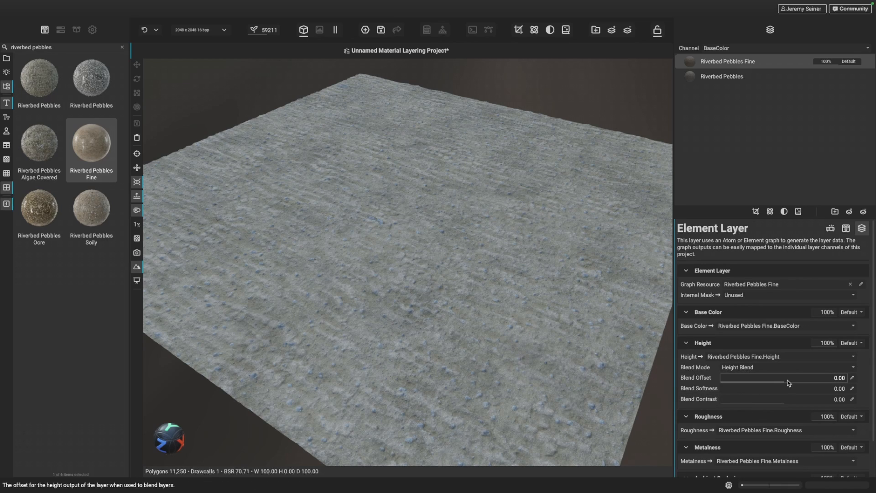
{"action": "left_click_drag", "start_coordinate": [784, 383], "coordinate": [742, 384]}
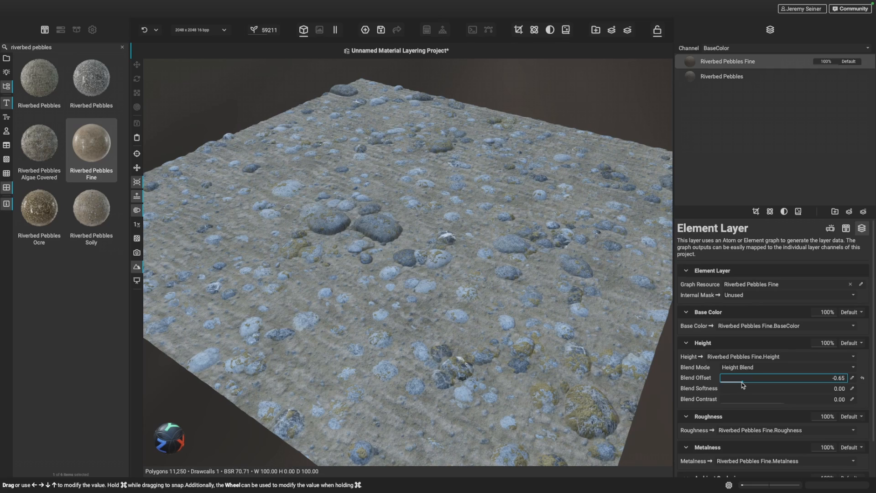
{"action": "scroll", "coordinate": [406, 294], "scroll_direction": "up", "scroll_amount": 5}
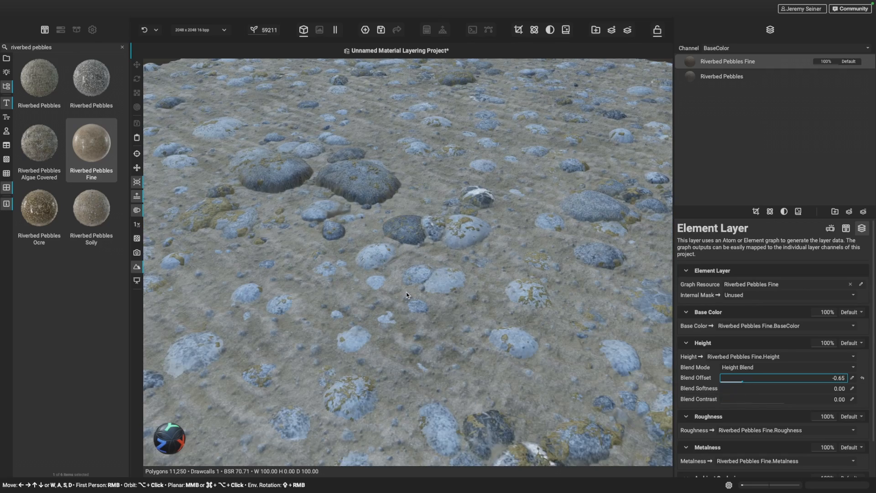
{"action": "mouse_move", "coordinate": [395, 334]}
{"action": "left_mouse_down", "text": "alt"}
{"action": "mouse_move", "coordinate": [393, 319]}
{"action": "mouse_move", "coordinate": [401, 323]}
{"action": "left_mouse_up", "text": "alt"}
{"action": "mouse_move", "coordinate": [401, 323]}
{"action": "right_mouse_down", "text": "shift"}
{"action": "mouse_move", "coordinate": [343, 327]}
{"action": "mouse_move", "coordinate": [392, 325]}
{"action": "right_mouse_up", "text": "shift"}
{"action": "scroll", "coordinate": [392, 325], "scroll_direction": "down", "scroll_amount": 3}
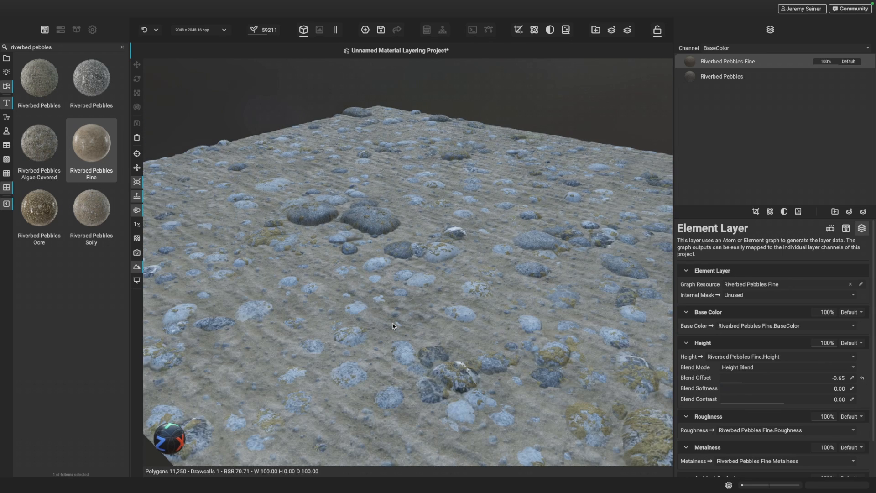
Set the Riverbed Pebbles Fine layer's height Blend Softness to 0.07
{"action": "scroll", "coordinate": [470, 323], "scroll_direction": "up", "scroll_amount": 3}
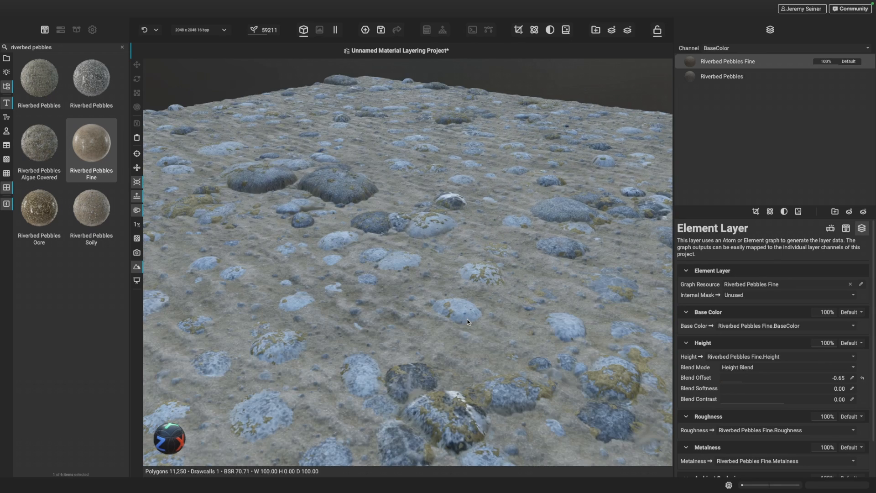
{"action": "scroll", "coordinate": [414, 270], "scroll_direction": "up", "scroll_amount": 3}
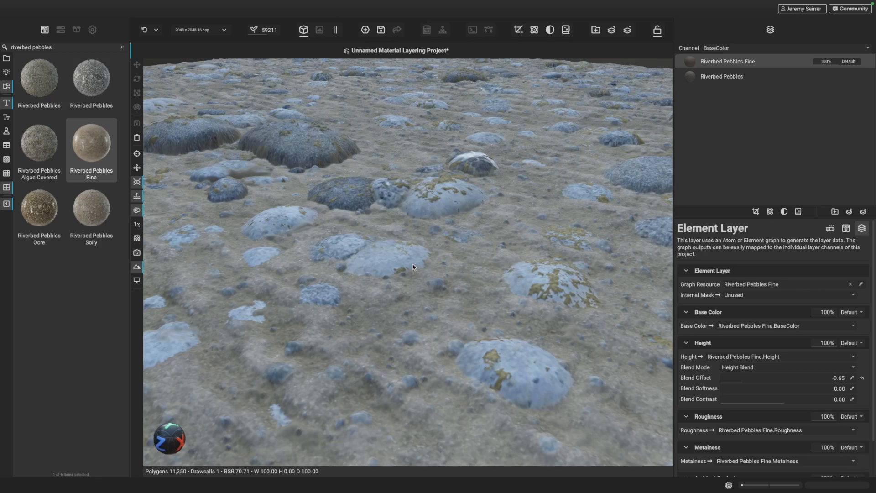
{"action": "scroll", "coordinate": [411, 268], "scroll_direction": "up", "scroll_amount": 3}
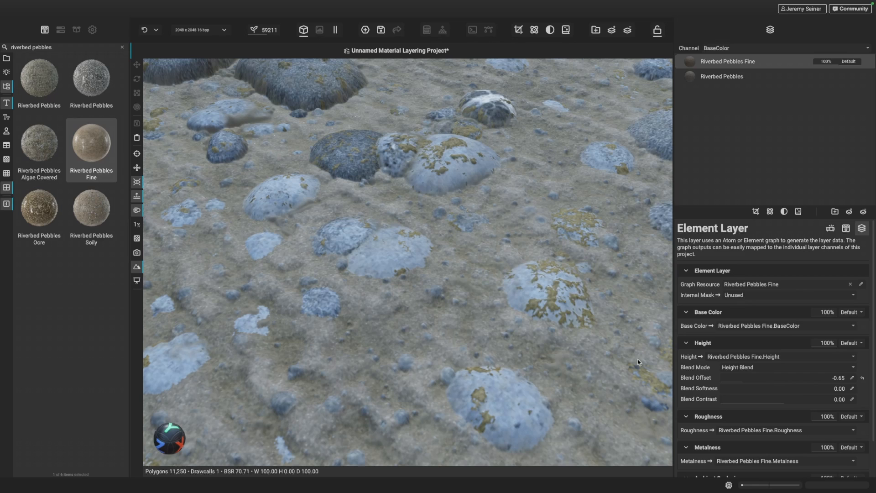
{"action": "left_click", "coordinate": [723, 390]}
{"action": "mouse_move", "coordinate": [725, 393]}
{"action": "left_mouse_down"}
{"action": "mouse_move", "coordinate": [742, 396]}
{"action": "mouse_move", "coordinate": [730, 396]}
{"action": "left_mouse_up"}
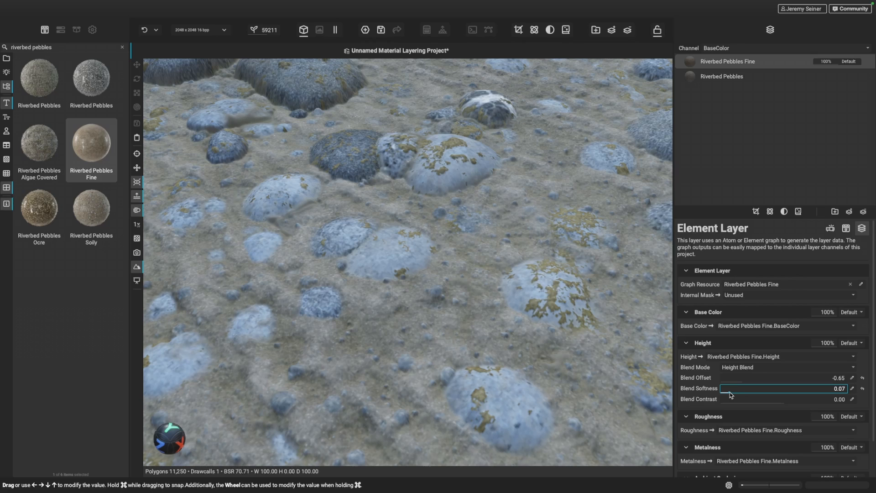
Examine how the fine soil layer blends around the pebbles across the surface, from near and far
{"action": "scroll", "coordinate": [469, 313], "scroll_direction": "down", "scroll_amount": 3}
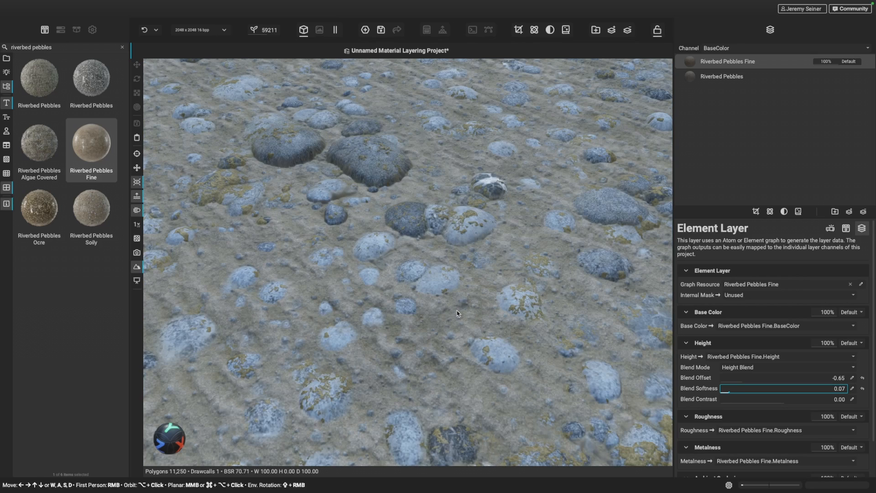
{"action": "scroll", "coordinate": [456, 310], "scroll_direction": "down", "scroll_amount": 3}
{"action": "left_click_drag", "start_coordinate": [443, 331], "coordinate": [442, 322], "text": "alt"}
{"action": "scroll", "coordinate": [442, 322], "scroll_direction": "up", "scroll_amount": 3}
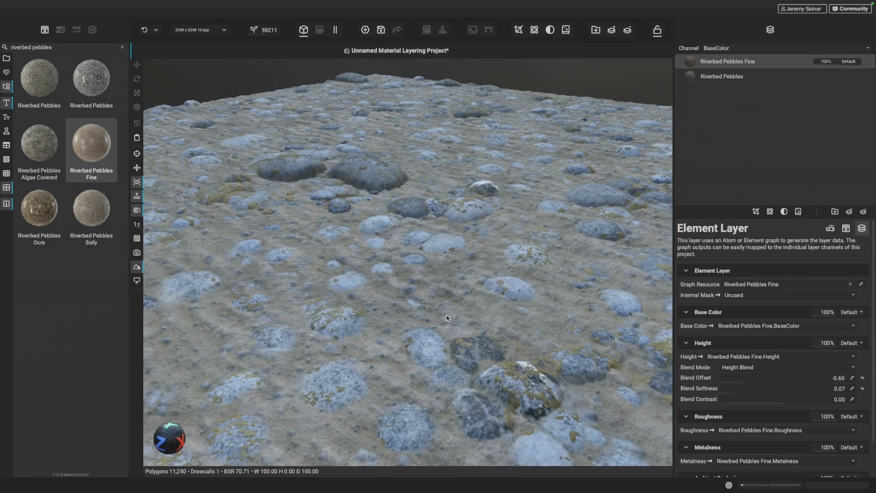
{"action": "mouse_move", "coordinate": [469, 320]}
{"action": "right_mouse_down", "text": "shift"}
{"action": "mouse_move", "coordinate": [444, 319]}
{"action": "mouse_move", "coordinate": [485, 323]}
{"action": "mouse_move", "coordinate": [461, 325]}
{"action": "mouse_move", "coordinate": [476, 326]}
{"action": "right_mouse_up", "text": "shift"}
{"action": "scroll", "coordinate": [440, 273], "scroll_direction": "down", "scroll_amount": 3}
{"action": "middle_click_drag", "start_coordinate": [440, 274], "coordinate": [451, 283]}
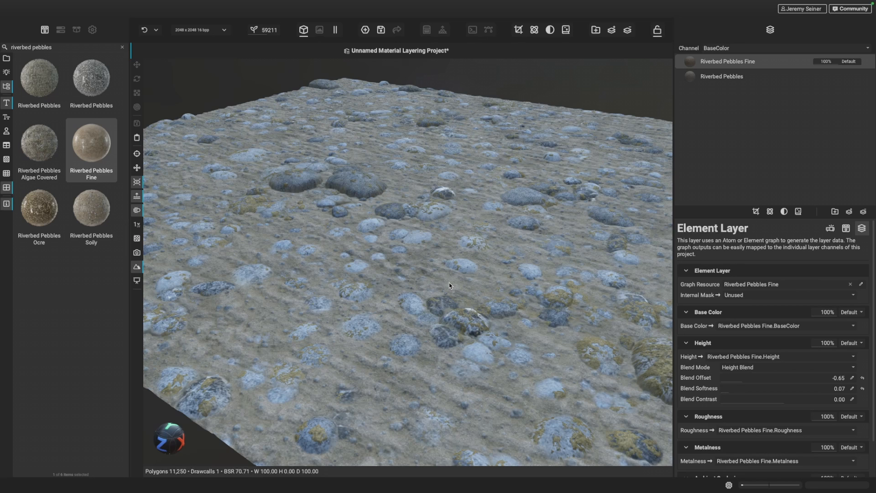
{"action": "scroll", "coordinate": [449, 285], "scroll_direction": "down", "scroll_amount": 5}
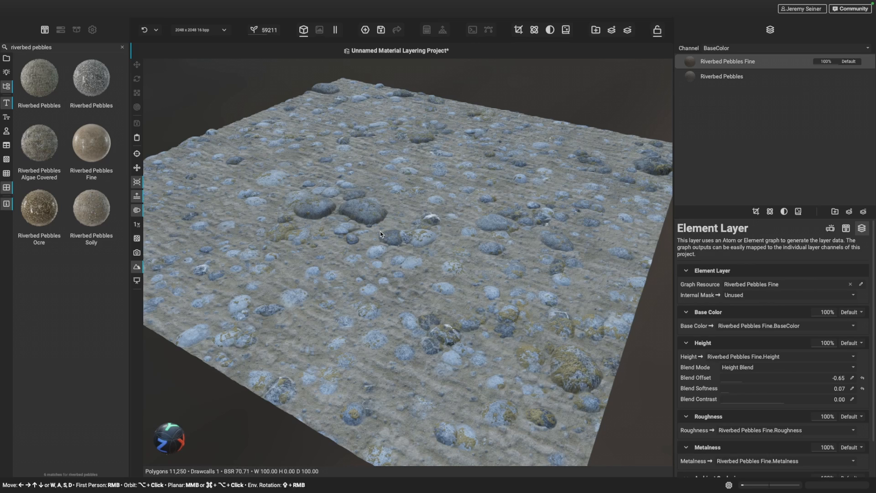
{"action": "scroll", "coordinate": [570, 360], "scroll_direction": "up", "scroll_amount": 2}
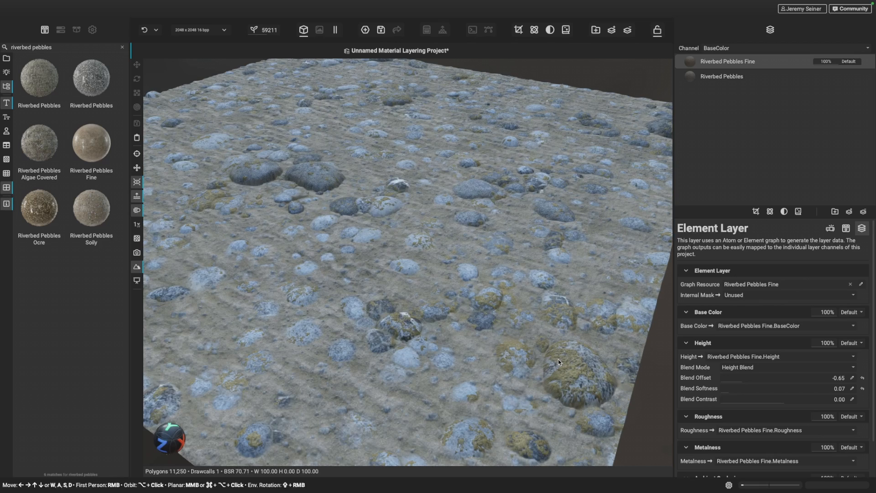
{"action": "scroll", "coordinate": [554, 346], "scroll_direction": "down", "scroll_amount": 2}
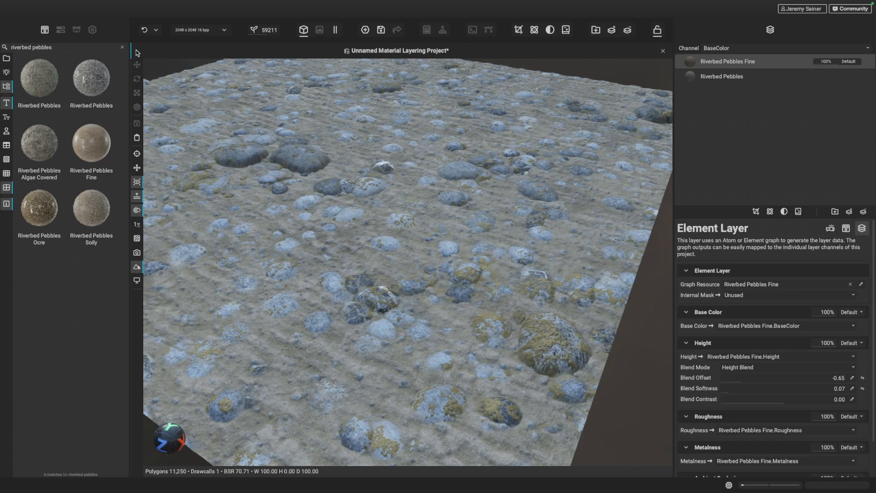
Search the library for "shore stones wet" and add Shore Stones Wet as the topmost layer
{"action": "left_click", "coordinate": [91, 47]}
{"action": "key", "text": "ctrl+a"}
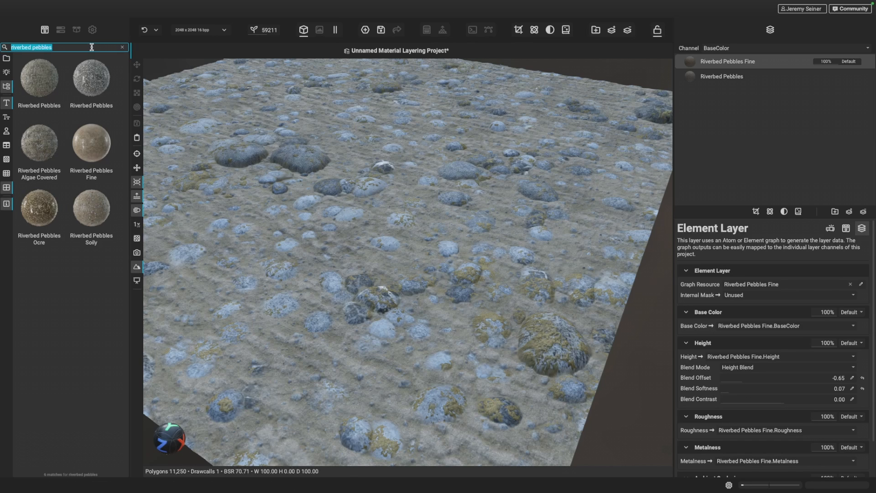
{"action": "key", "text": "BackSpace"}
{"action": "type", "text": "shore stones"}
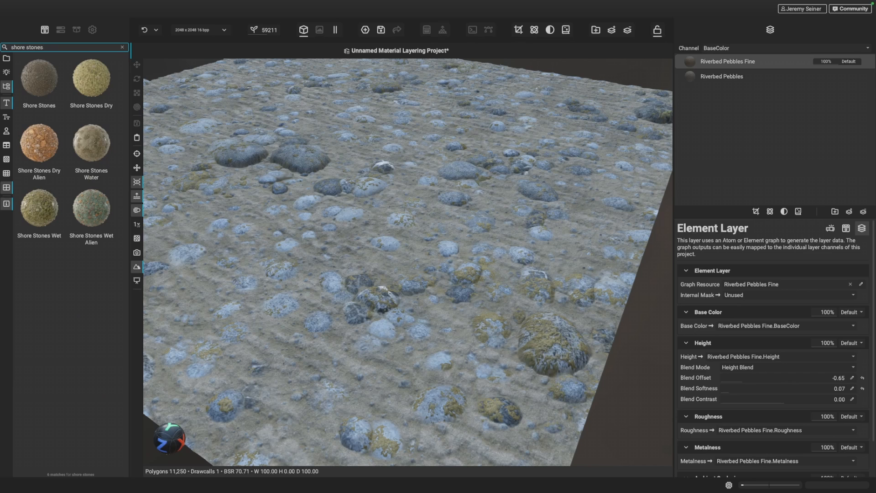
{"action": "type", "text": " wet"}
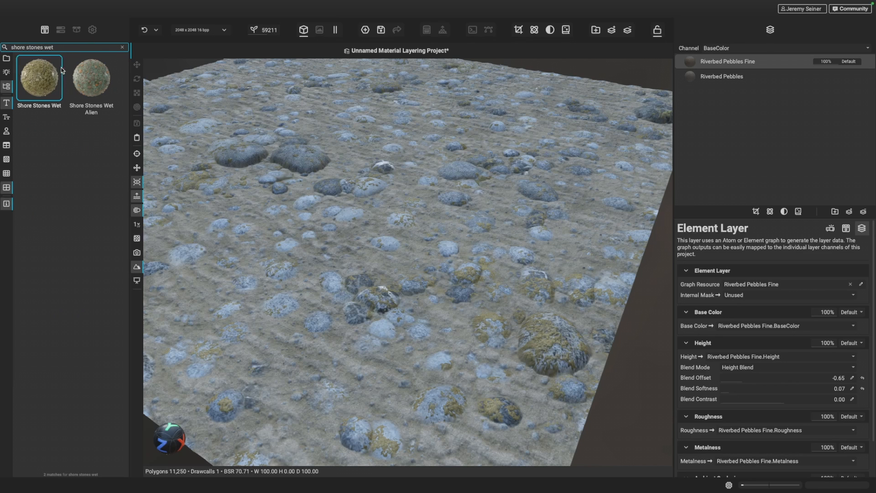
{"action": "left_click_drag", "start_coordinate": [40, 77], "coordinate": [360, 192]}
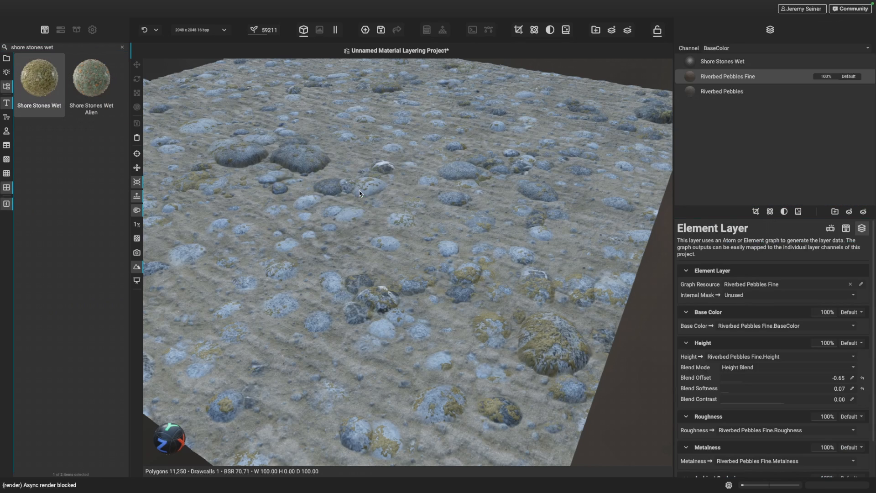
Examine how the Shore Stones Wet layer's stones, moss and water combine with the pebble layers beneath
{"action": "scroll", "coordinate": [323, 194], "scroll_direction": "down", "scroll_amount": 3}
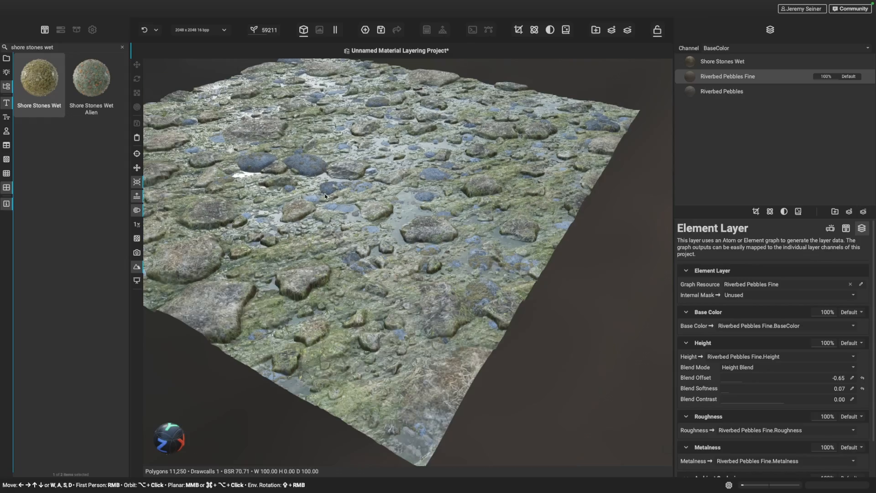
{"action": "middle_click_drag", "start_coordinate": [318, 194], "coordinate": [346, 228]}
{"action": "scroll", "coordinate": [344, 230], "scroll_direction": "up", "scroll_amount": 2}
{"action": "right_click_drag", "start_coordinate": [340, 243], "coordinate": [320, 249], "text": "shift"}
{"action": "scroll", "coordinate": [314, 304], "scroll_direction": "up", "scroll_amount": 5}
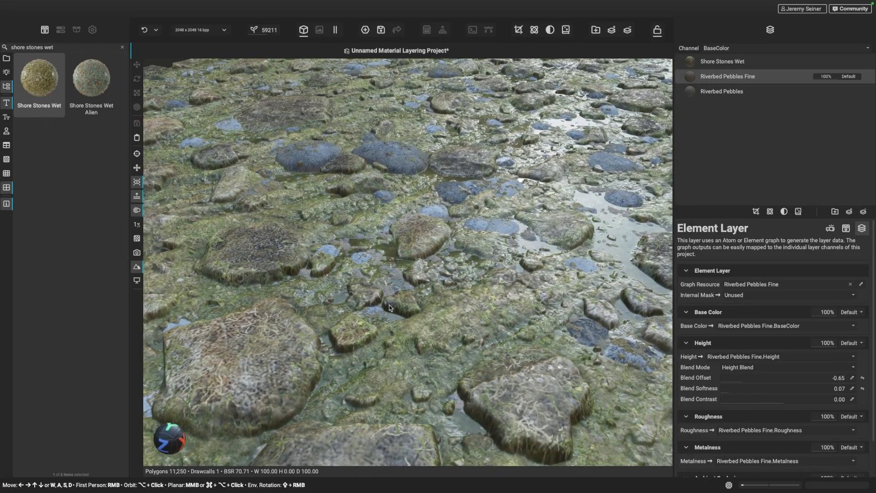
{"action": "mouse_move", "coordinate": [389, 308]}
{"action": "right_mouse_down", "text": "shift"}
{"action": "mouse_move", "coordinate": [404, 306]}
{"action": "mouse_move", "coordinate": [374, 304]}
{"action": "right_mouse_up", "text": "shift"}
{"action": "scroll", "coordinate": [330, 259], "scroll_direction": "down", "scroll_amount": 3}
{"action": "scroll", "coordinate": [335, 242], "scroll_direction": "up", "scroll_amount": 3}
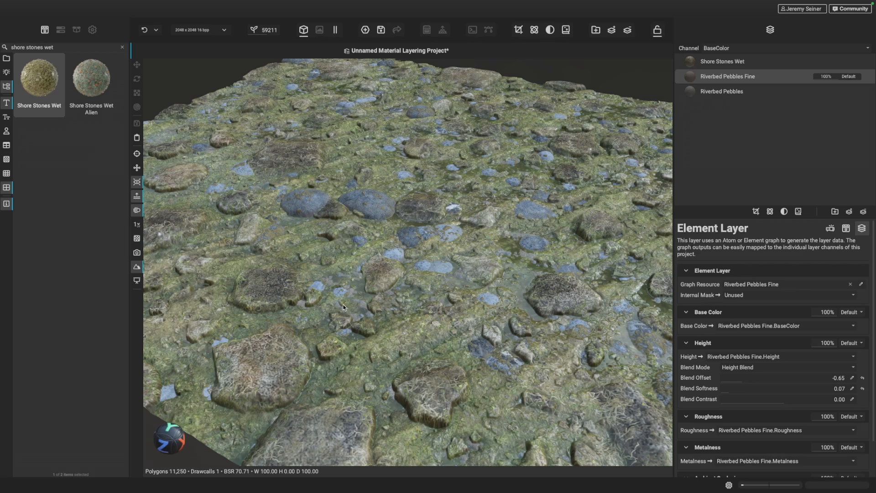
Set the Rocks Density of the Shore Stones Wet layer's element to 0%
{"action": "left_click", "coordinate": [691, 64]}
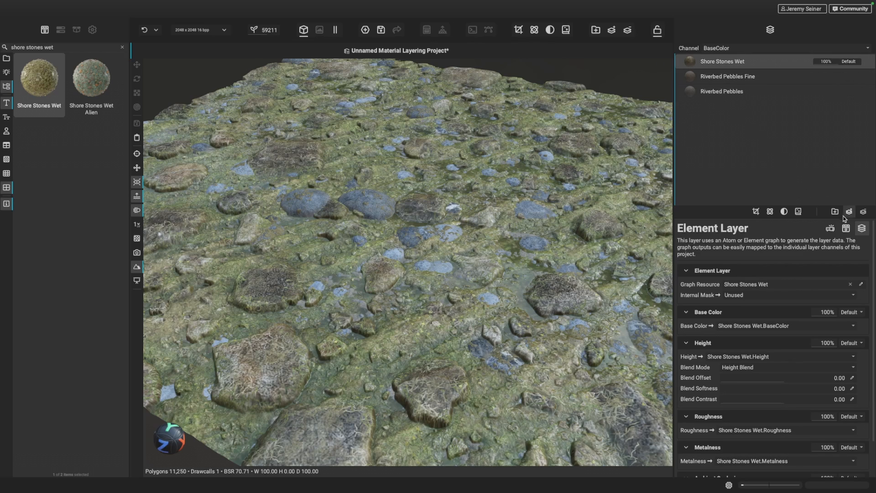
{"action": "left_click", "coordinate": [845, 229]}
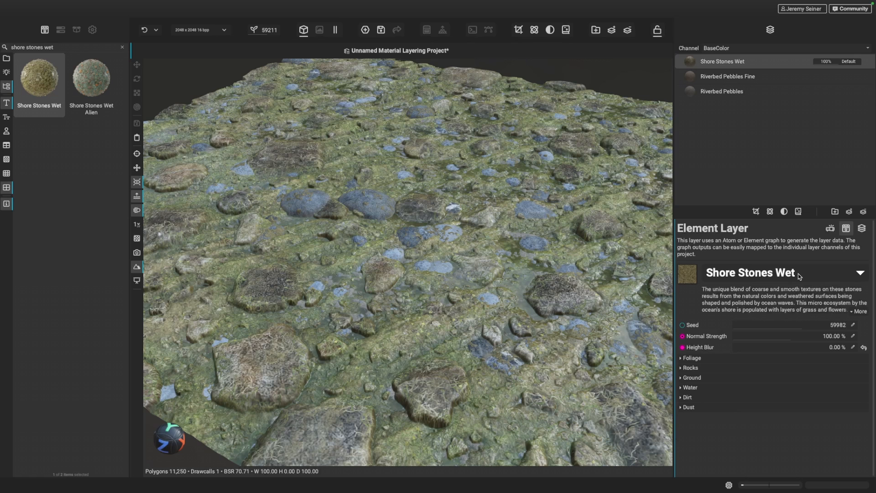
{"action": "left_click", "coordinate": [690, 367]}
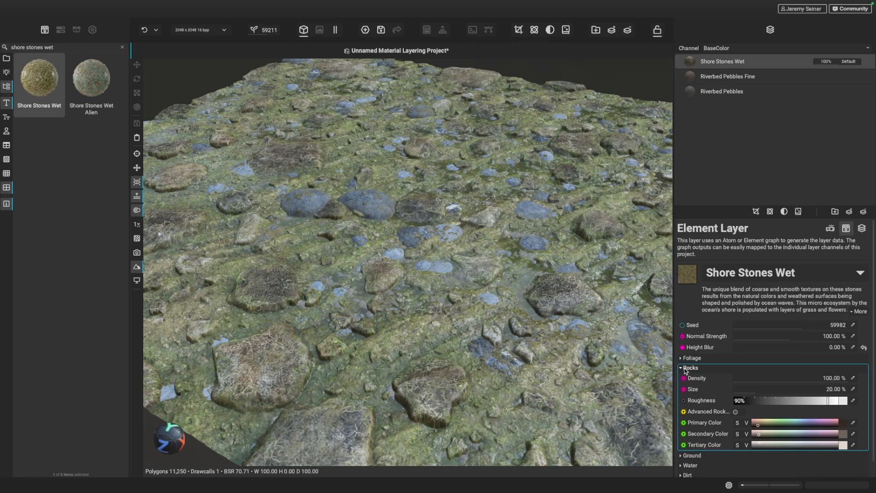
{"action": "left_click_drag", "start_coordinate": [766, 383], "coordinate": [707, 381]}
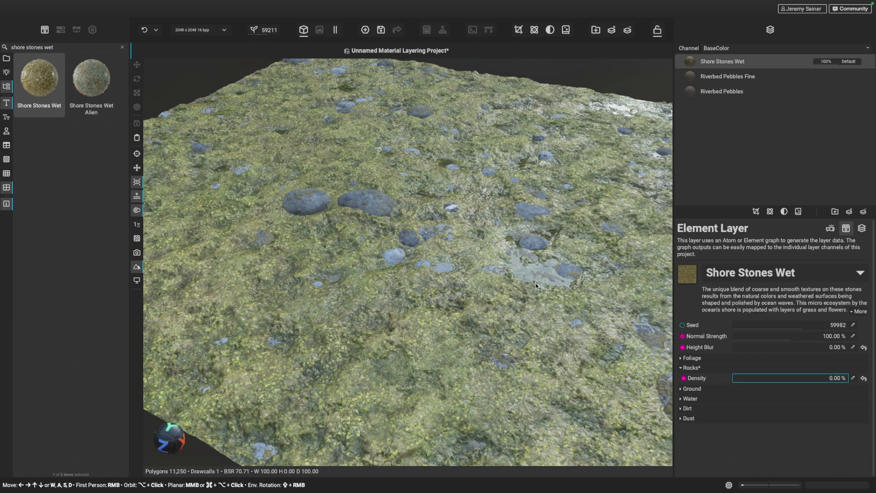
Set the Water Level of the Shore Stones Wet layer's element to 0%
{"action": "left_click", "coordinate": [690, 398]}
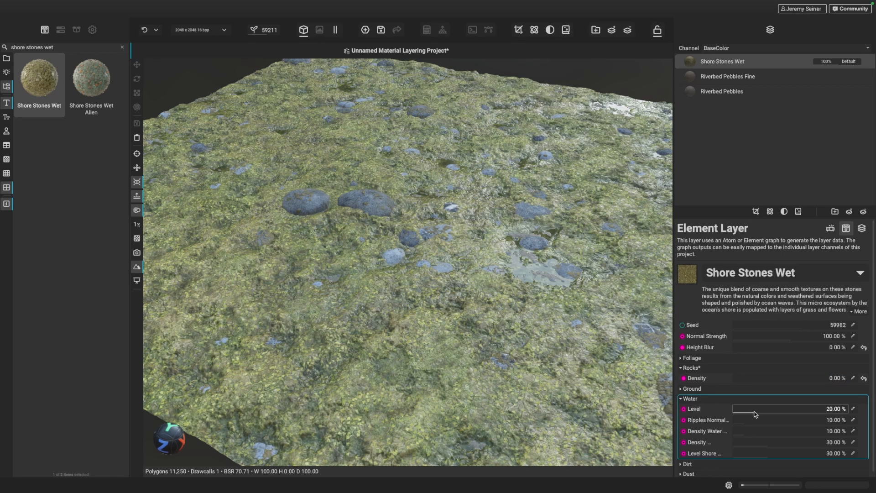
{"action": "left_click_drag", "start_coordinate": [754, 414], "coordinate": [731, 411]}
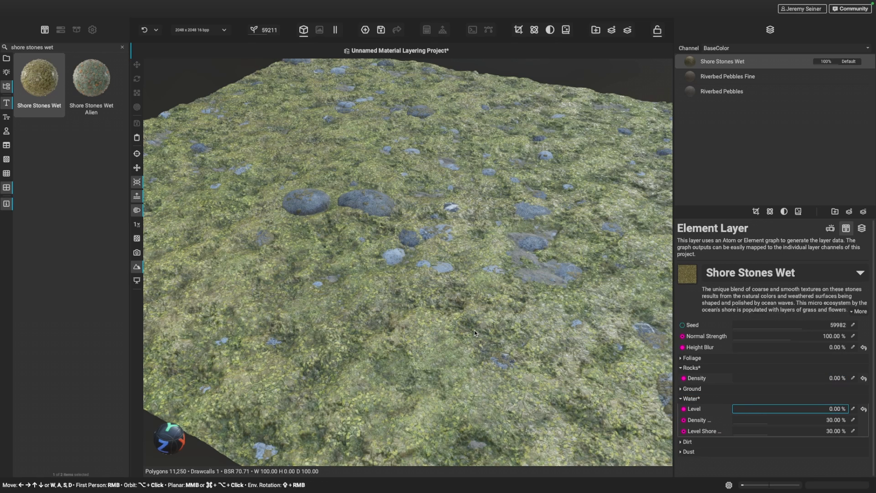
{"action": "scroll", "coordinate": [417, 284], "scroll_direction": "down", "scroll_amount": 5}
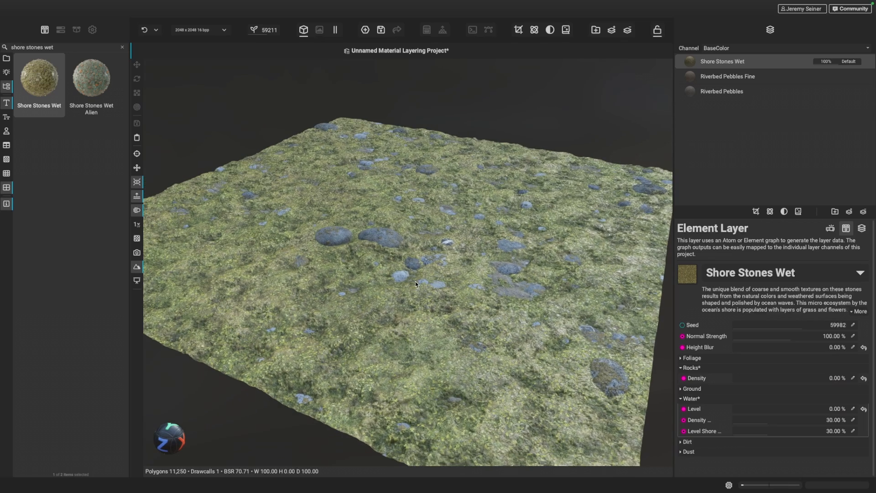
{"action": "right_click_drag", "start_coordinate": [398, 291], "coordinate": [420, 294], "text": "shift"}
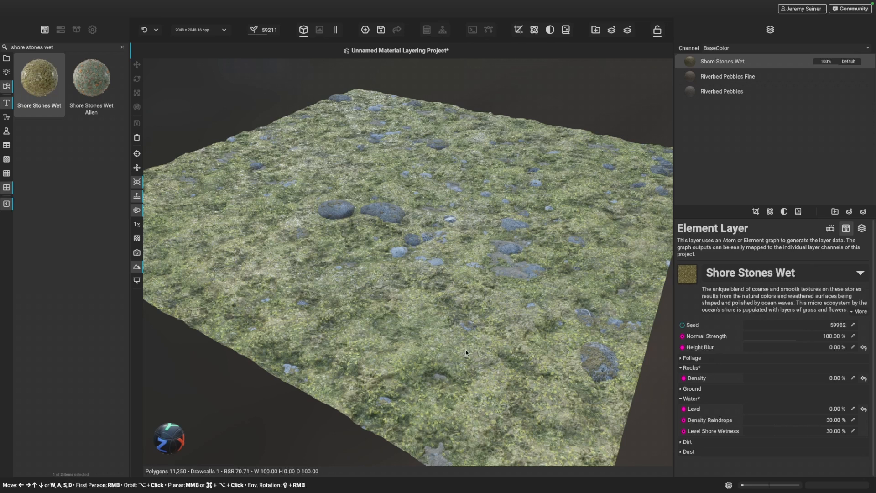
{"action": "scroll", "coordinate": [501, 317], "scroll_direction": "up", "scroll_amount": 2}
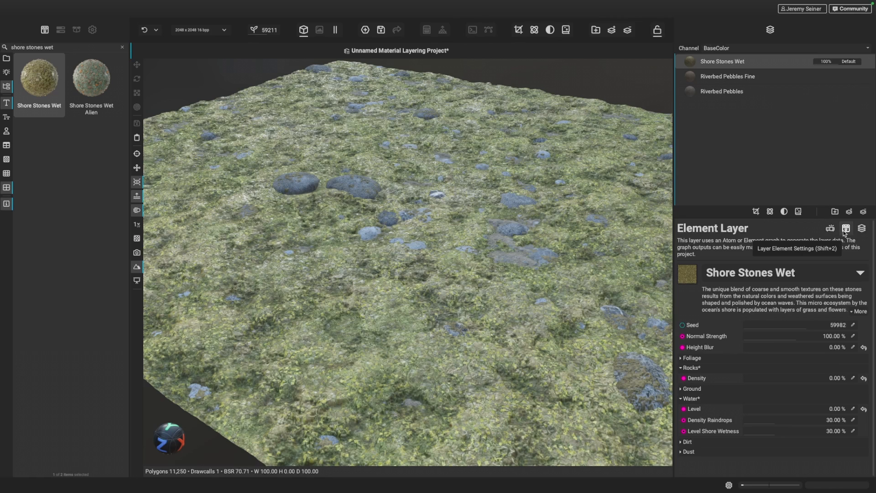
Darken the foliage's Grass Color to a deep green of about hue 0.197, saturation 0.408 and value 0.149
{"action": "left_click", "coordinate": [692, 358]}
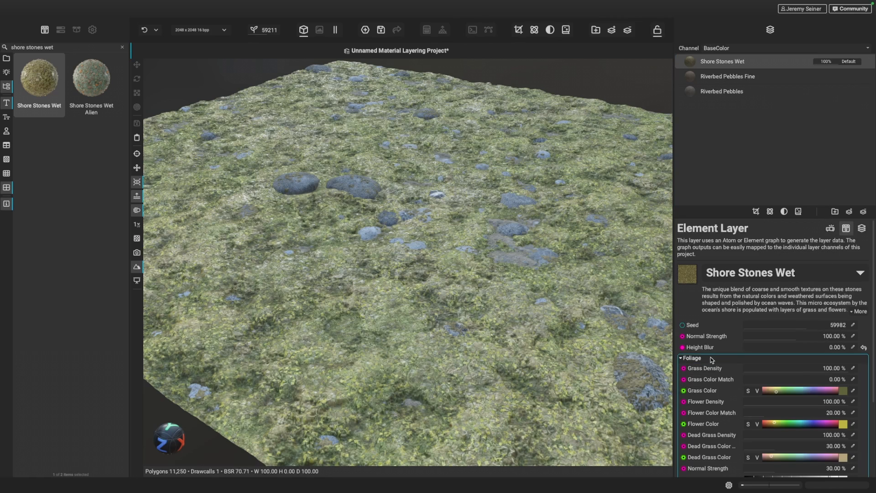
{"action": "scroll", "coordinate": [709, 356], "scroll_direction": "down", "scroll_amount": 2}
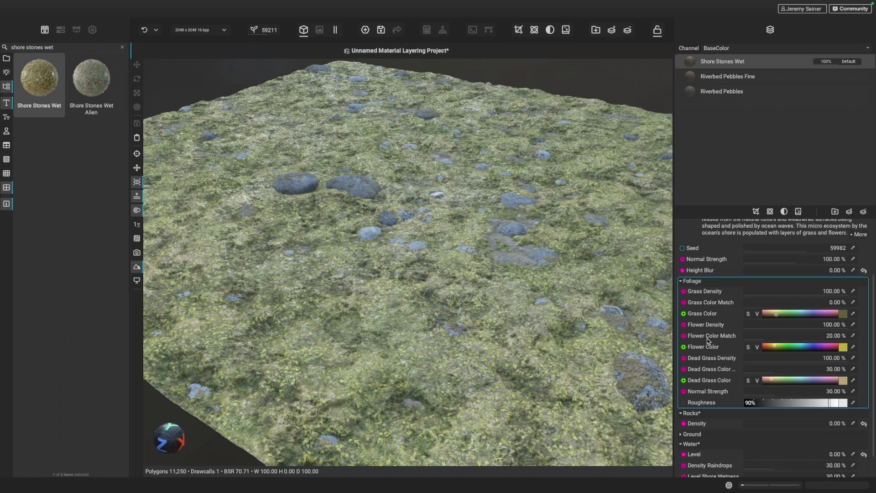
{"action": "left_click", "coordinate": [692, 433]}
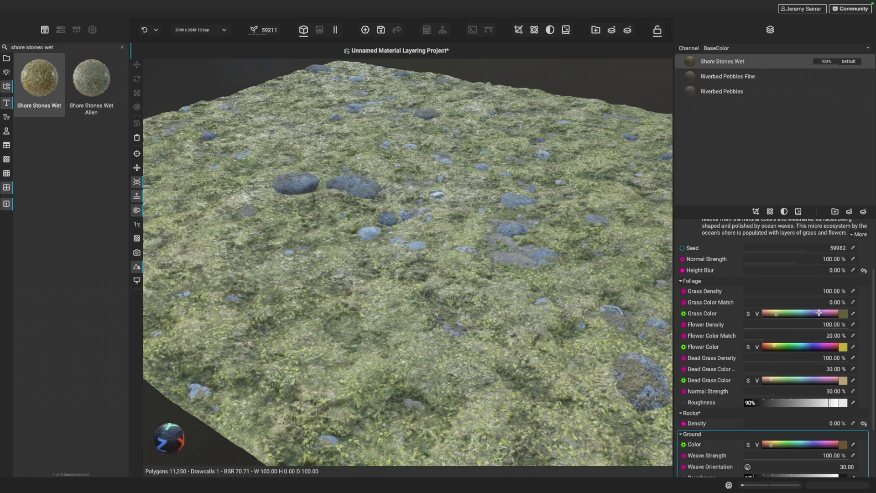
{"action": "left_click", "coordinate": [843, 313]}
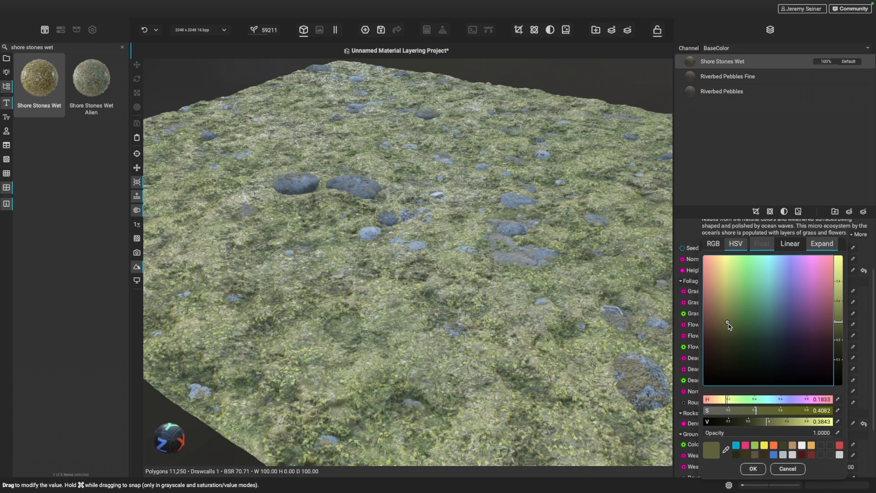
{"action": "left_click_drag", "start_coordinate": [727, 322], "coordinate": [728, 338]}
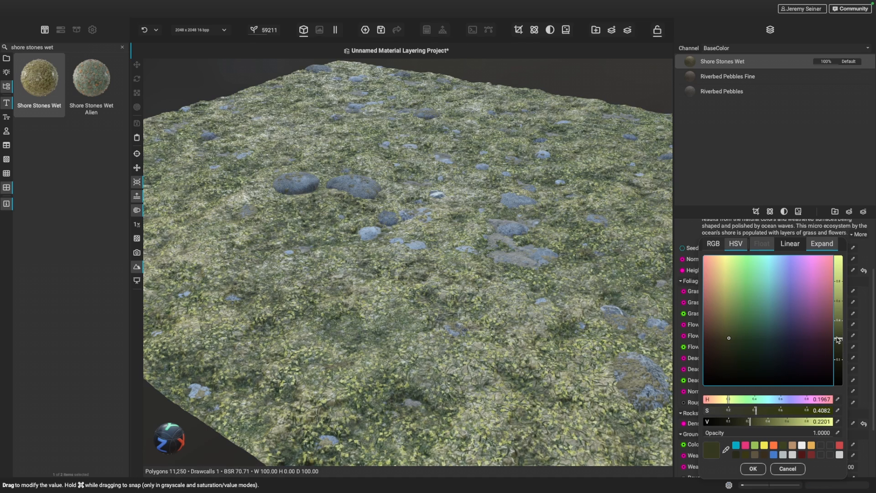
{"action": "left_click_drag", "start_coordinate": [838, 339], "coordinate": [839, 351]}
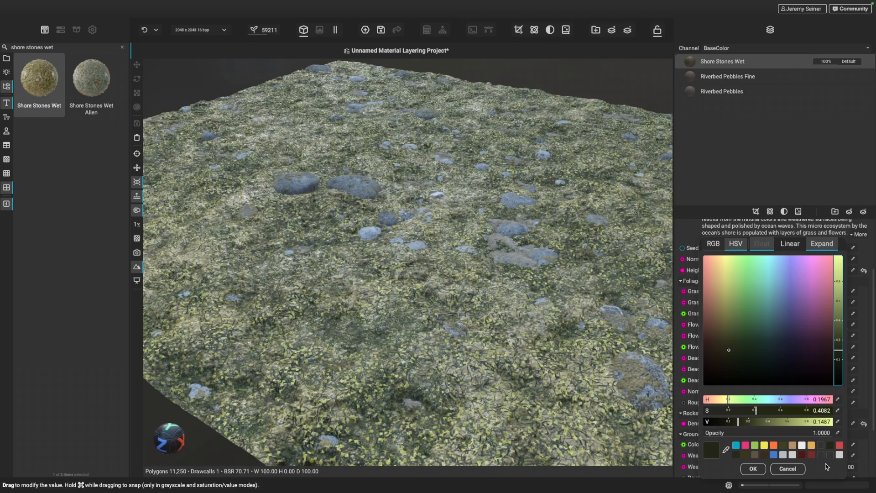
{"action": "left_click", "coordinate": [735, 454]}
{"action": "left_click", "coordinate": [751, 468]}
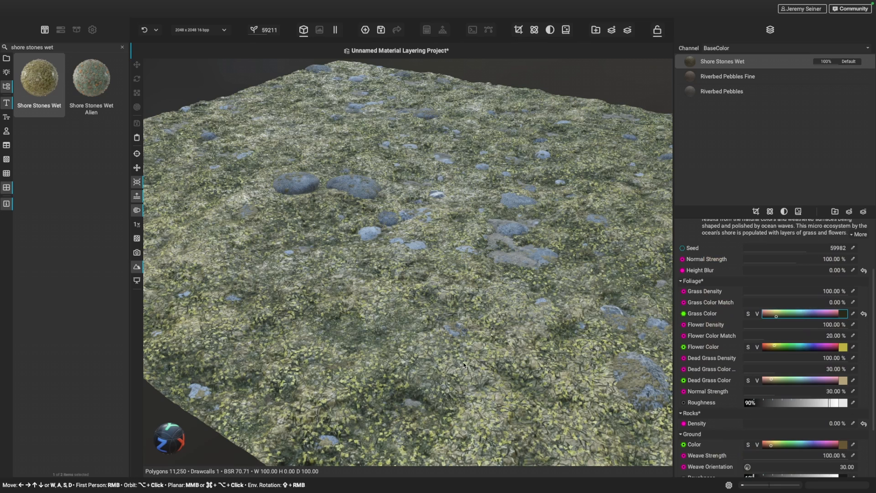
{"action": "scroll", "coordinate": [463, 365], "scroll_direction": "up", "scroll_amount": 3}
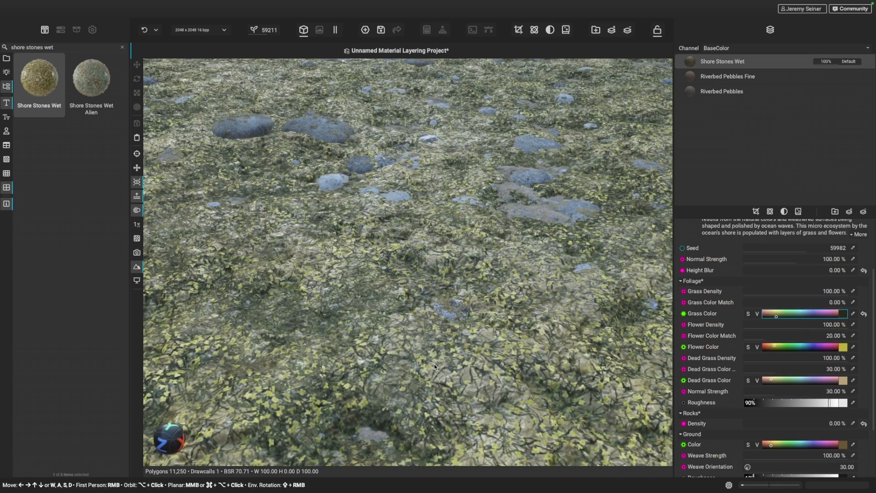
{"action": "scroll", "coordinate": [435, 367], "scroll_direction": "down", "scroll_amount": 3}
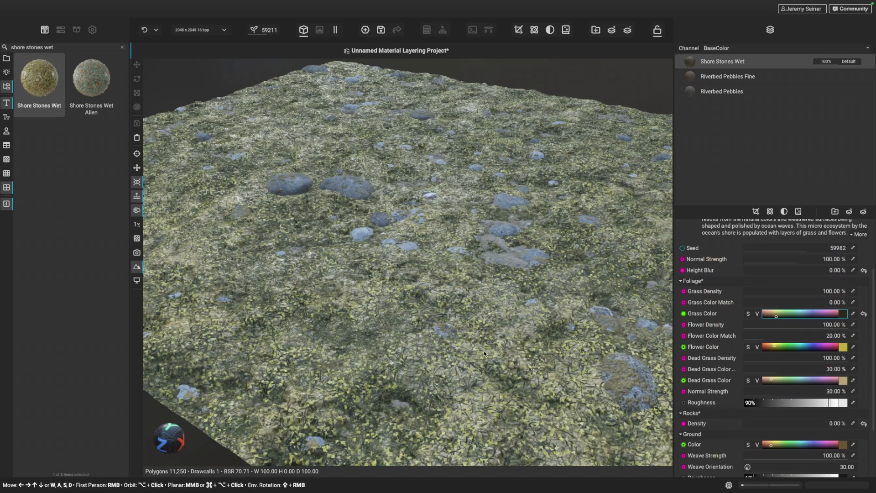
Darken the foliage's Flower Color to a deep olive with a value of about 0.228
{"action": "left_click", "coordinate": [842, 348]}
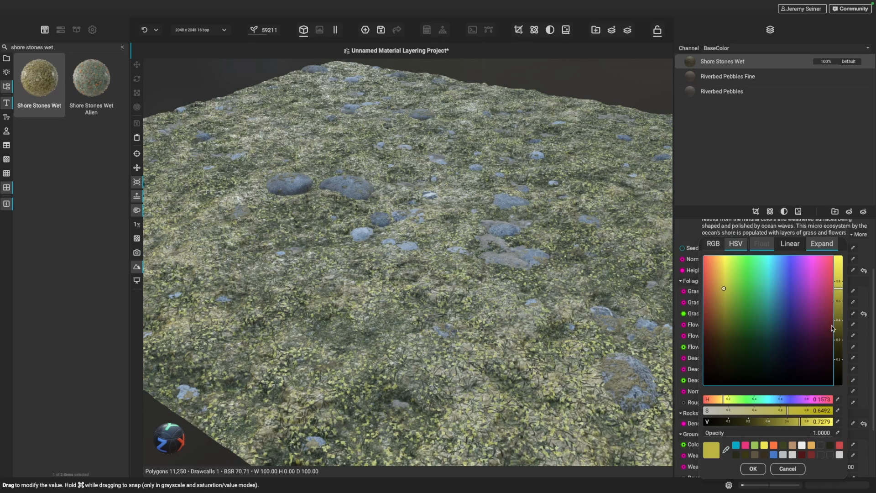
{"action": "left_click_drag", "start_coordinate": [838, 292], "coordinate": [840, 316]}
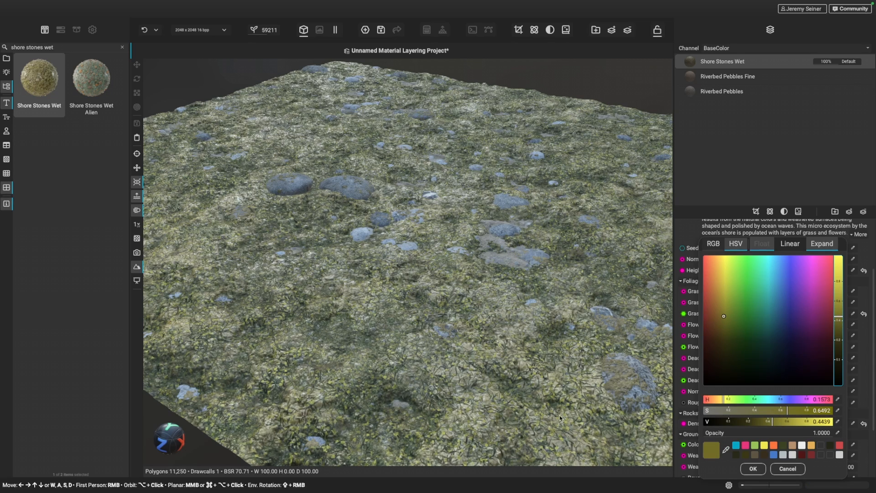
{"action": "left_click", "coordinate": [745, 455]}
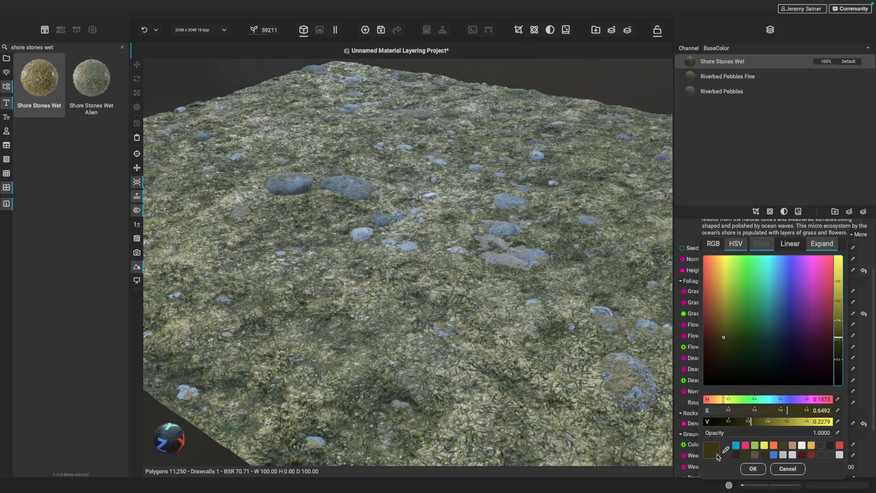
{"action": "left_click", "coordinate": [752, 468]}
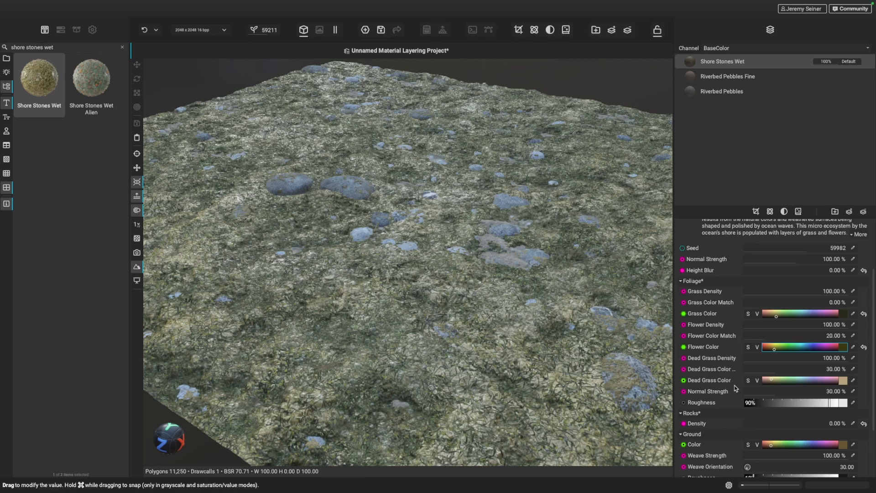
Darken the foliage's Dead Grass Color to a muted brown with a value of about 0.368
{"action": "left_click", "coordinate": [842, 380]}
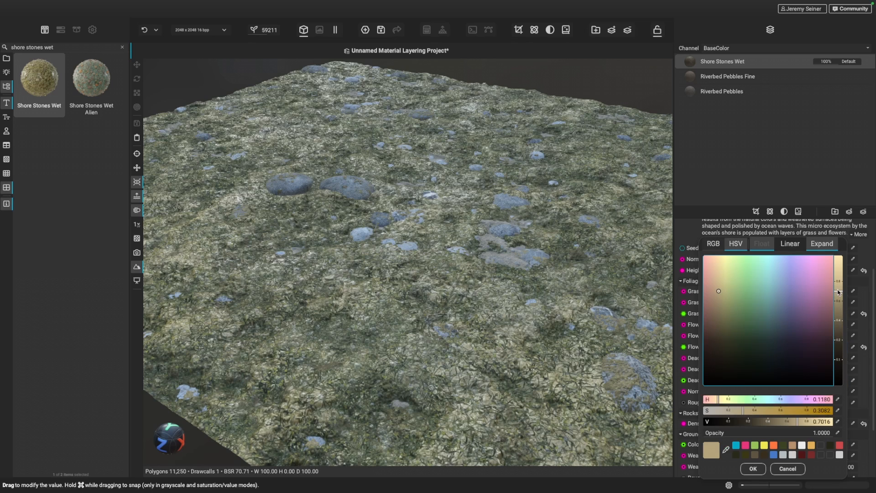
{"action": "left_click_drag", "start_coordinate": [838, 293], "coordinate": [838, 323]}
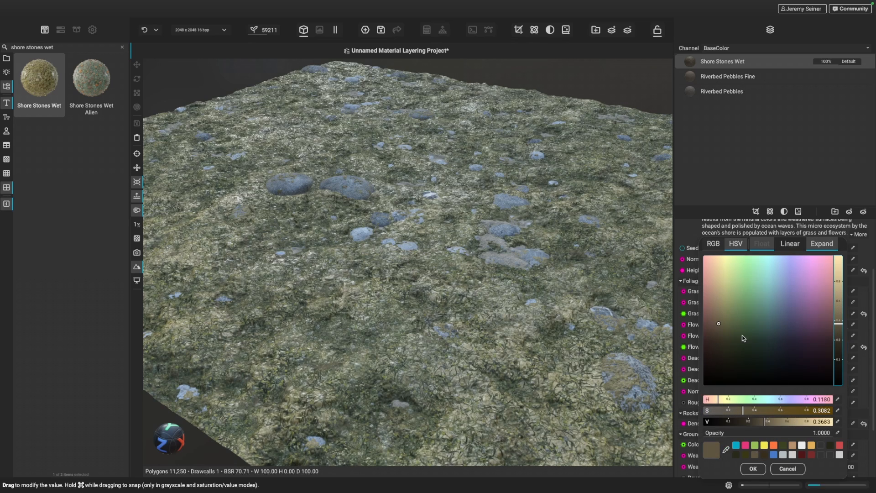
{"action": "left_click", "coordinate": [752, 469]}
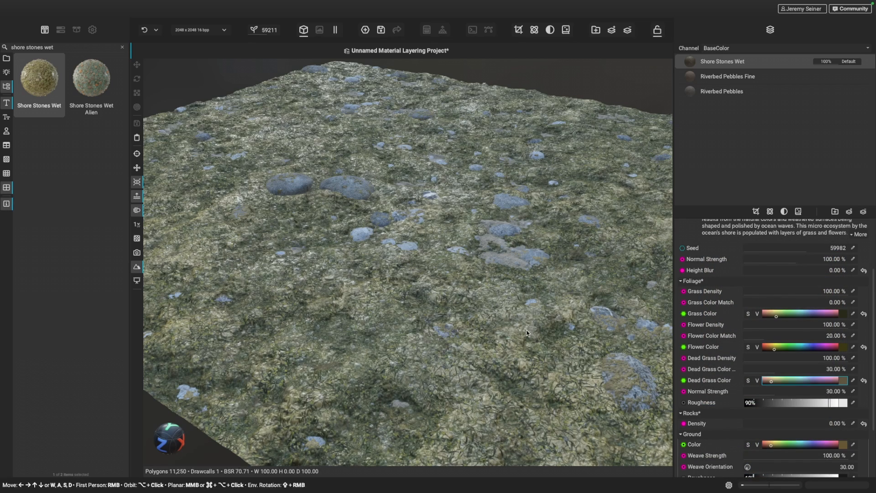
Darken the Ground Color of the Shore Stones Wet layer's element to a brown with a value of about 0.215
{"action": "left_click", "coordinate": [843, 444]}
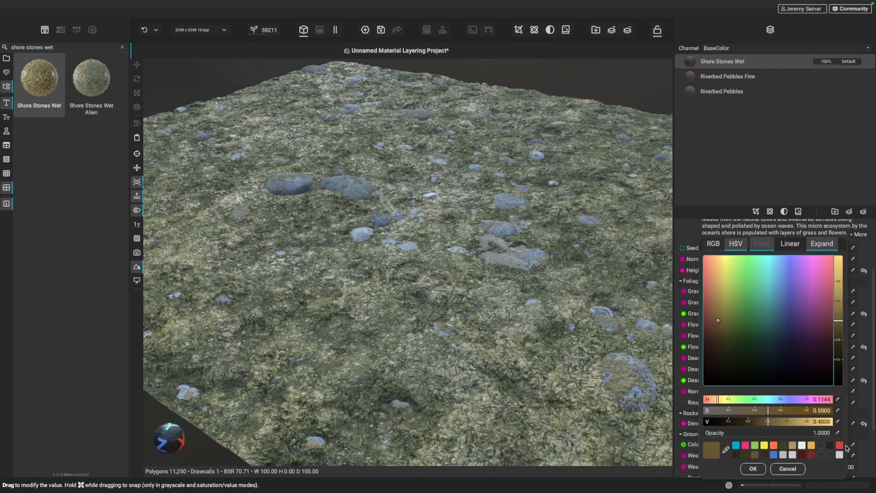
{"action": "left_click", "coordinate": [765, 455]}
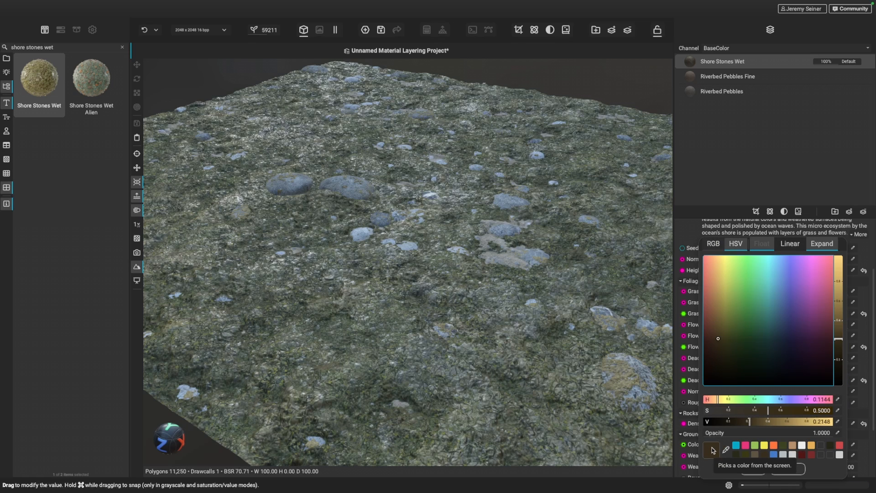
{"action": "left_click", "coordinate": [752, 469]}
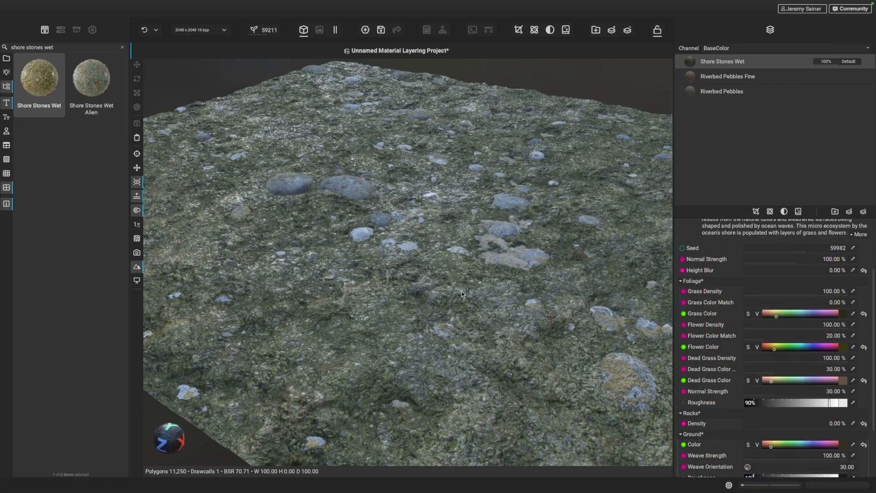
{"action": "left_click_drag", "start_coordinate": [461, 290], "coordinate": [474, 297], "text": "alt"}
{"action": "mouse_move", "coordinate": [476, 297]}
{"action": "right_mouse_down", "text": "shift"}
{"action": "mouse_move", "coordinate": [501, 301]}
{"action": "mouse_move", "coordinate": [476, 303]}
{"action": "right_mouse_up", "text": "shift"}
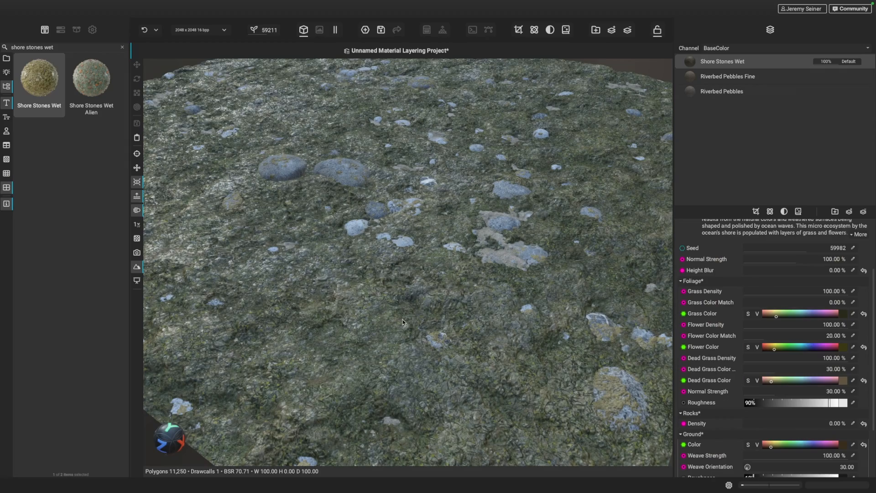
{"action": "right_click_drag", "start_coordinate": [468, 340], "coordinate": [451, 337], "text": "shift"}
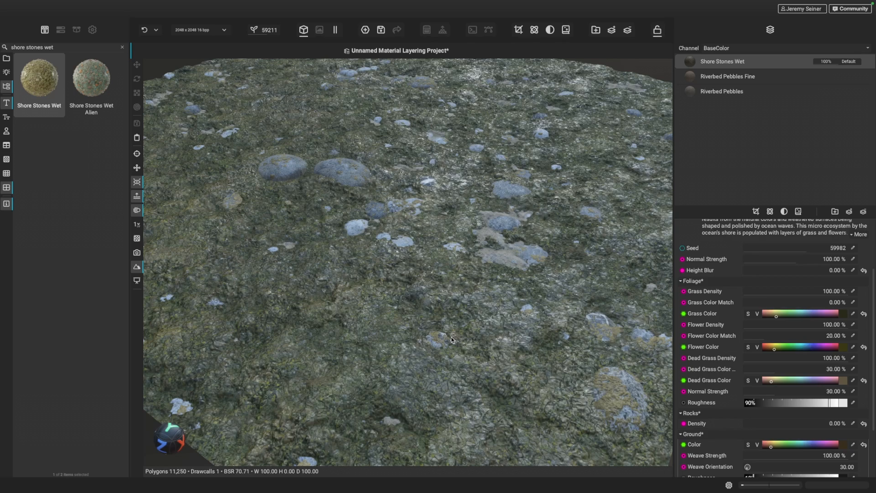
{"action": "scroll", "coordinate": [461, 302], "scroll_direction": "down", "scroll_amount": 3}
{"action": "left_click_drag", "start_coordinate": [463, 302], "coordinate": [459, 296]}
{"action": "mouse_move", "coordinate": [450, 305]}
{"action": "right_mouse_down", "text": "shift"}
{"action": "mouse_move", "coordinate": [435, 309]}
{"action": "mouse_move", "coordinate": [457, 311]}
{"action": "right_mouse_up", "text": "shift"}
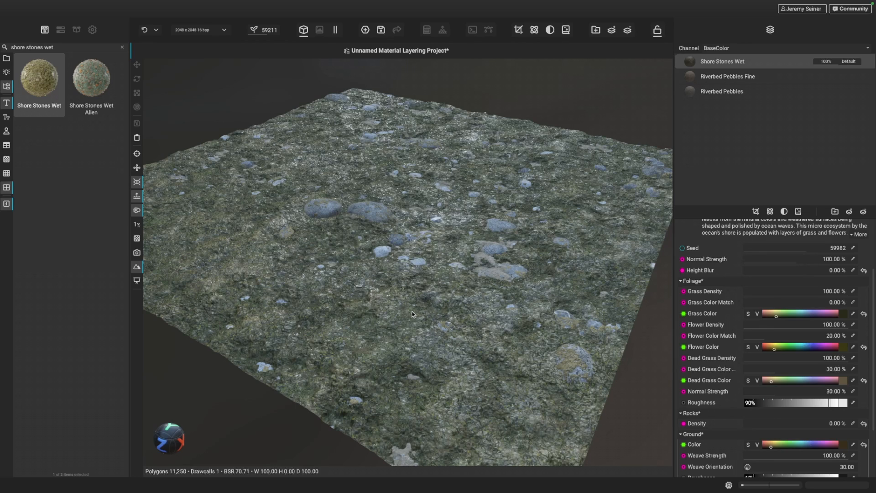
Rename the Shore Stones Wet layer as Marshy Plantlife
{"action": "double_click", "coordinate": [720, 64]}
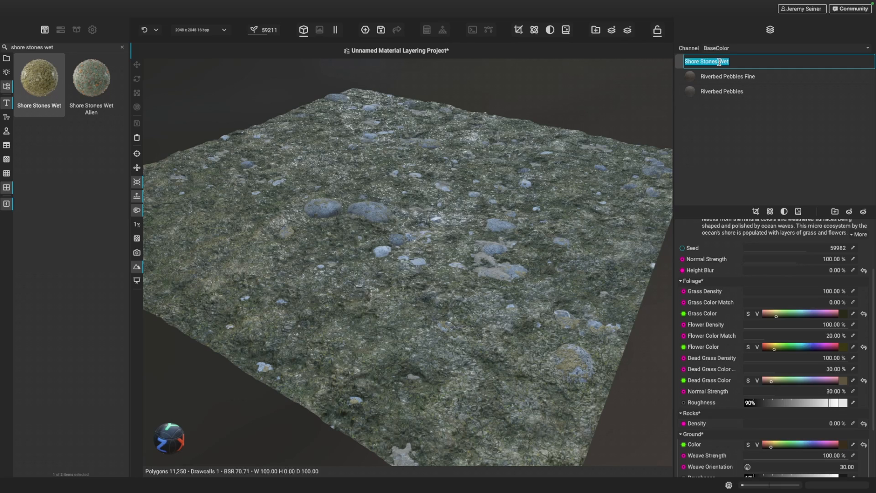
{"action": "type", "text": "Marshy Plantlife"}
{"action": "key", "text": "Return"}
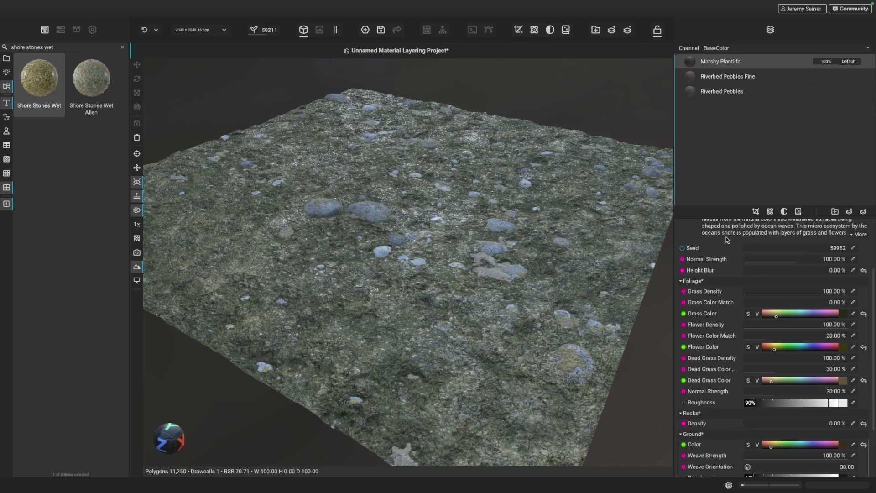
Set the Marshy Plantlife layer's height Blend Contrast to -0.40 and its Blend Offset to -0.28
{"action": "scroll", "coordinate": [719, 264], "scroll_direction": "up", "scroll_amount": 2}
{"action": "left_click", "coordinate": [861, 228]}
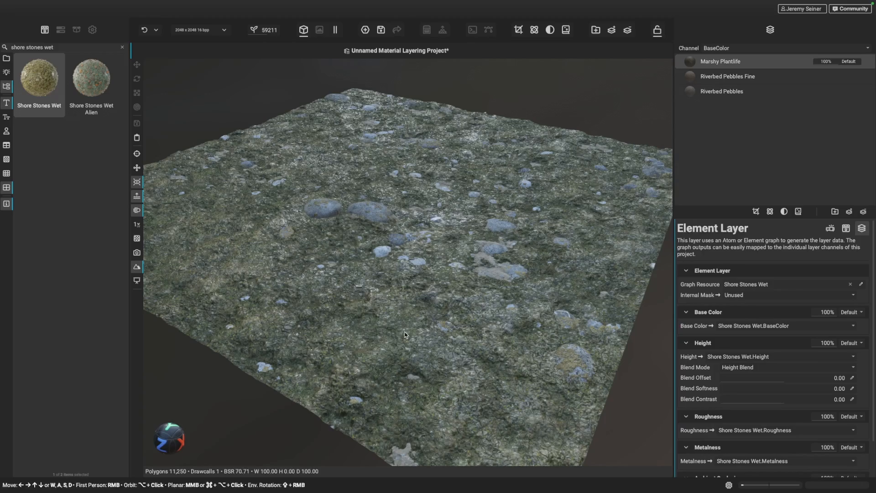
{"action": "scroll", "coordinate": [406, 335], "scroll_direction": "up", "scroll_amount": 2}
{"action": "left_click_drag", "start_coordinate": [411, 345], "coordinate": [411, 322], "text": "alt"}
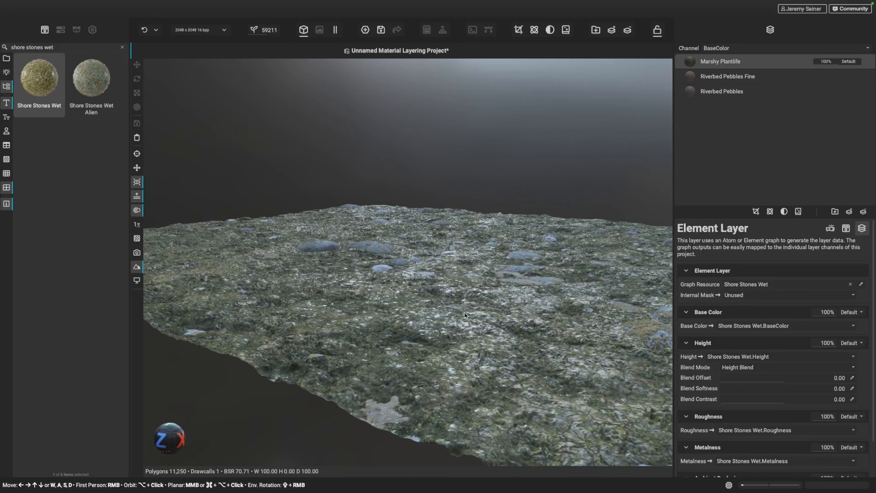
{"action": "left_click_drag", "start_coordinate": [467, 316], "coordinate": [446, 326], "text": "alt"}
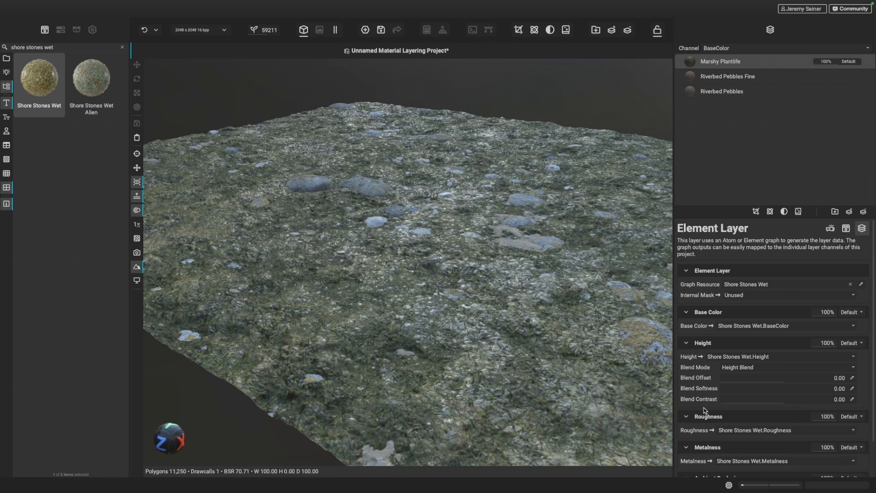
{"action": "left_click", "coordinate": [783, 404]}
{"action": "left_click_drag", "start_coordinate": [783, 404], "coordinate": [758, 406]}
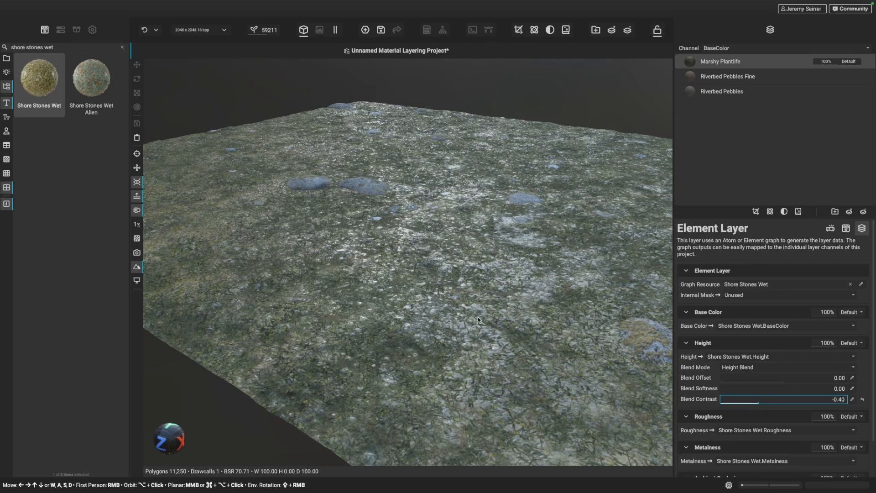
{"action": "left_click_drag", "start_coordinate": [783, 382], "coordinate": [765, 386]}
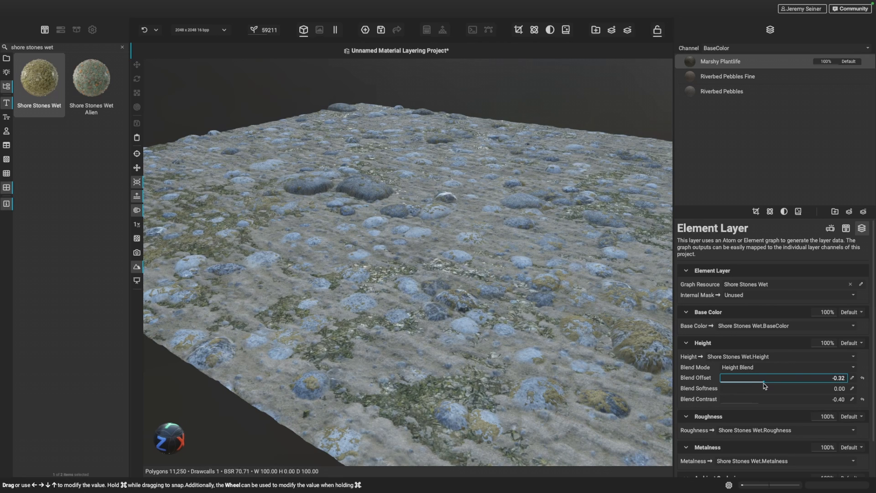
{"action": "left_click_drag", "start_coordinate": [764, 386], "coordinate": [766, 386]}
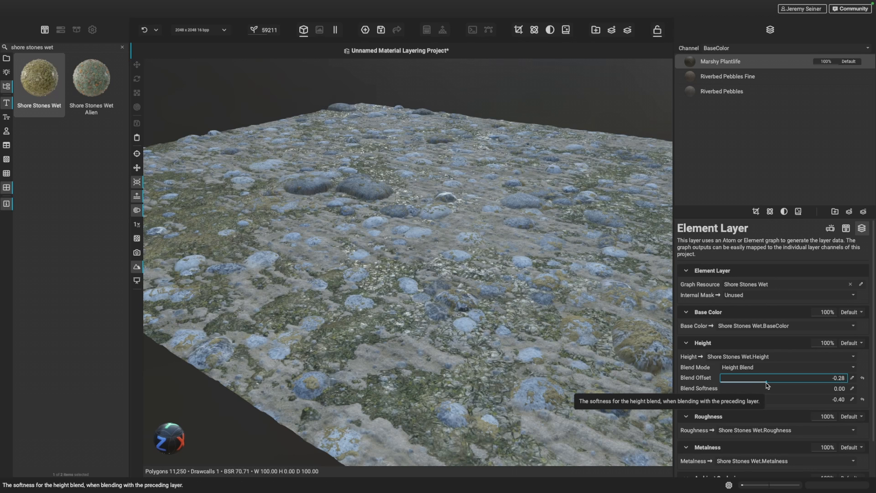
Set the Marshy Plantlife layer's height Blend Softness to 0.05
{"action": "scroll", "coordinate": [462, 246], "scroll_direction": "down", "scroll_amount": 3}
{"action": "left_click_drag", "start_coordinate": [421, 247], "coordinate": [368, 277], "text": "alt"}
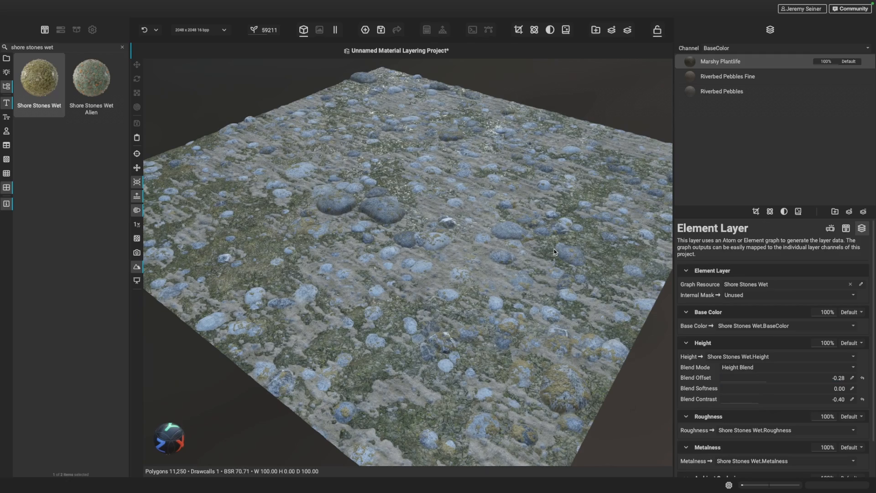
{"action": "right_click_drag", "start_coordinate": [429, 301], "coordinate": [444, 303], "text": "shift"}
{"action": "left_click_drag", "start_coordinate": [431, 315], "coordinate": [430, 310], "text": "alt"}
{"action": "scroll", "coordinate": [429, 306], "scroll_direction": "up", "scroll_amount": 4}
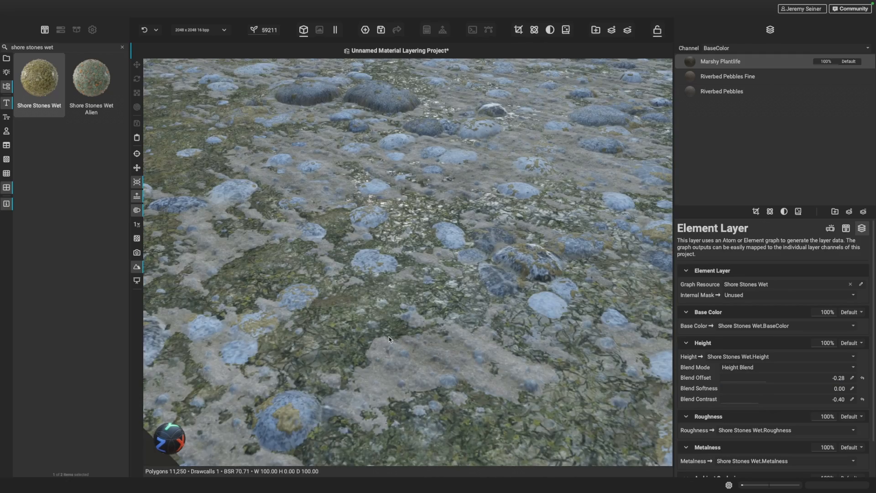
{"action": "left_click_drag", "start_coordinate": [388, 337], "coordinate": [387, 339], "text": "alt"}
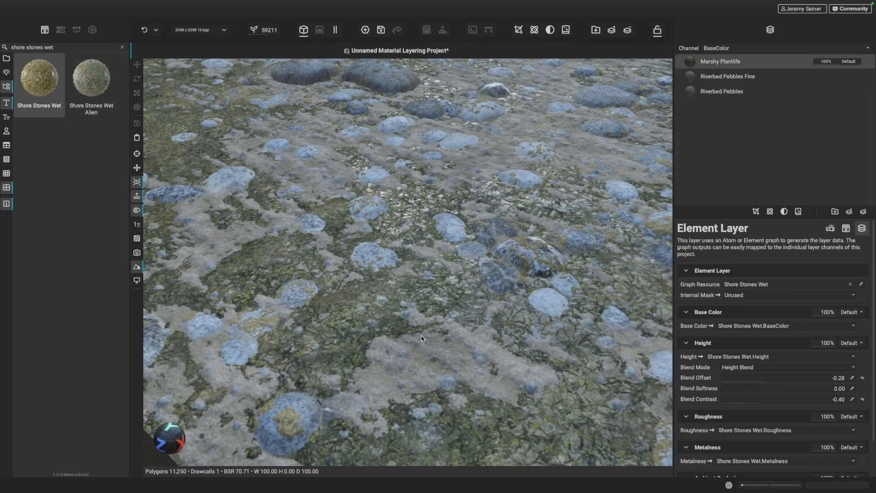
{"action": "left_click", "coordinate": [725, 393]}
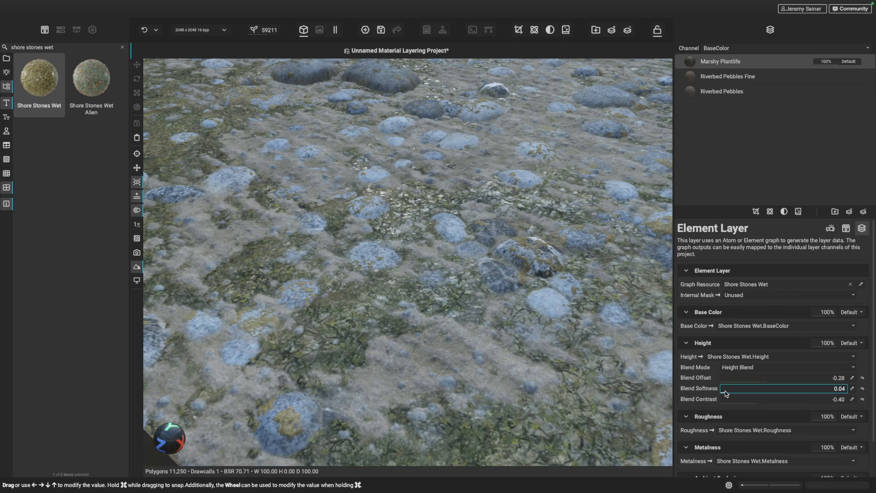
{"action": "left_click_drag", "start_coordinate": [725, 393], "coordinate": [731, 393]}
Examine how the marshy plants blend with the pebbles from several angles, distances and lighting directions
{"action": "scroll", "coordinate": [367, 291], "scroll_direction": "down", "scroll_amount": 3}
{"action": "left_click_drag", "start_coordinate": [368, 288], "coordinate": [379, 308]}
{"action": "mouse_move", "coordinate": [420, 331]}
{"action": "right_mouse_down", "text": "shift"}
{"action": "mouse_move", "coordinate": [461, 325]}
{"action": "mouse_move", "coordinate": [421, 325]}
{"action": "mouse_move", "coordinate": [433, 324]}
{"action": "right_mouse_up", "text": "shift"}
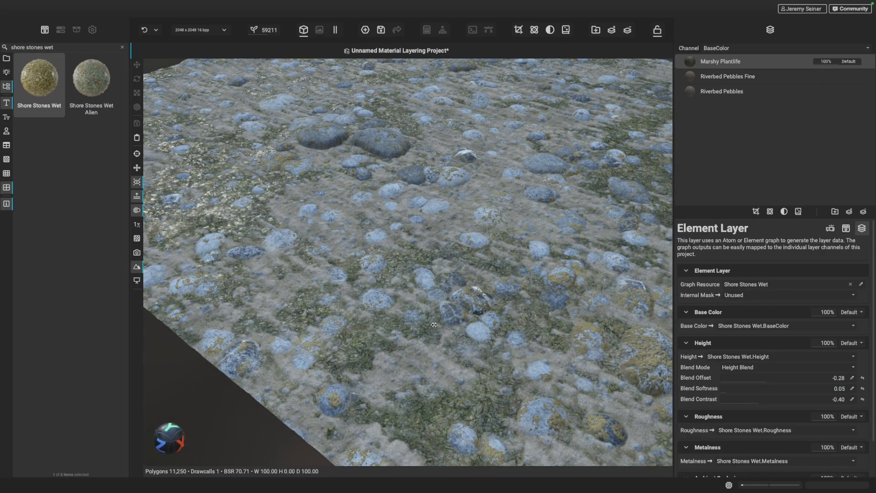
{"action": "scroll", "coordinate": [411, 328], "scroll_direction": "up", "scroll_amount": 3}
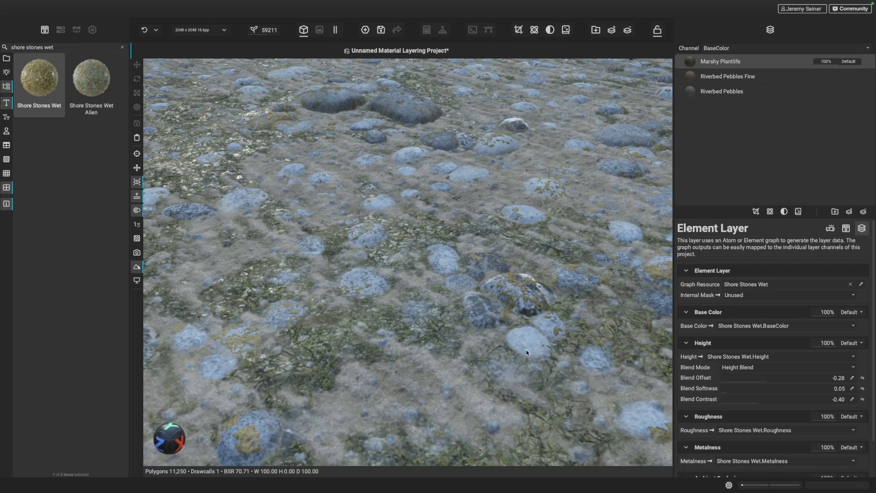
{"action": "scroll", "coordinate": [486, 329], "scroll_direction": "down", "scroll_amount": 3}
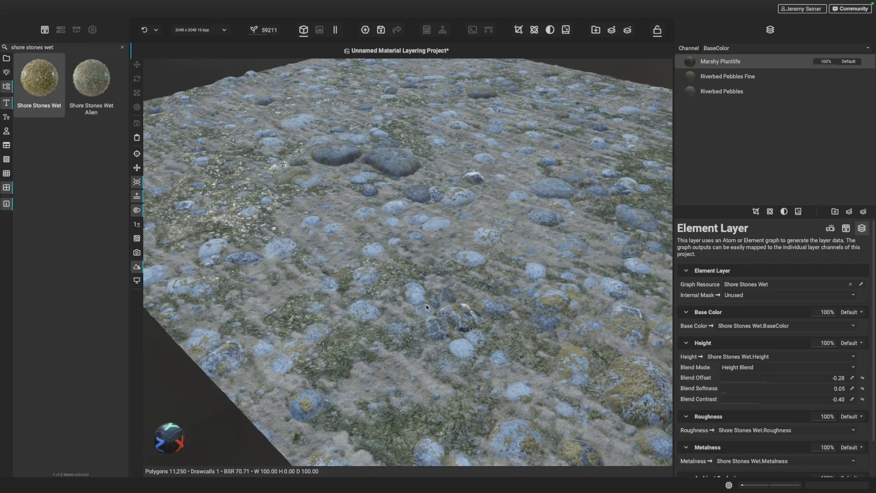
{"action": "right_click_drag", "start_coordinate": [418, 306], "coordinate": [422, 311], "text": "shift"}
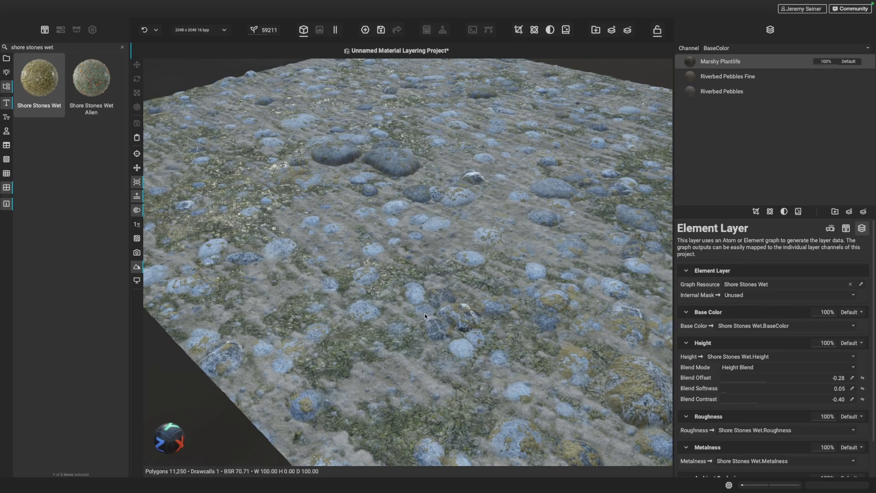
{"action": "scroll", "coordinate": [423, 311], "scroll_direction": "down", "scroll_amount": 2}
{"action": "middle_click_drag", "start_coordinate": [455, 349], "coordinate": [451, 348]}
{"action": "left_click_drag", "start_coordinate": [467, 368], "coordinate": [421, 322], "text": "alt"}
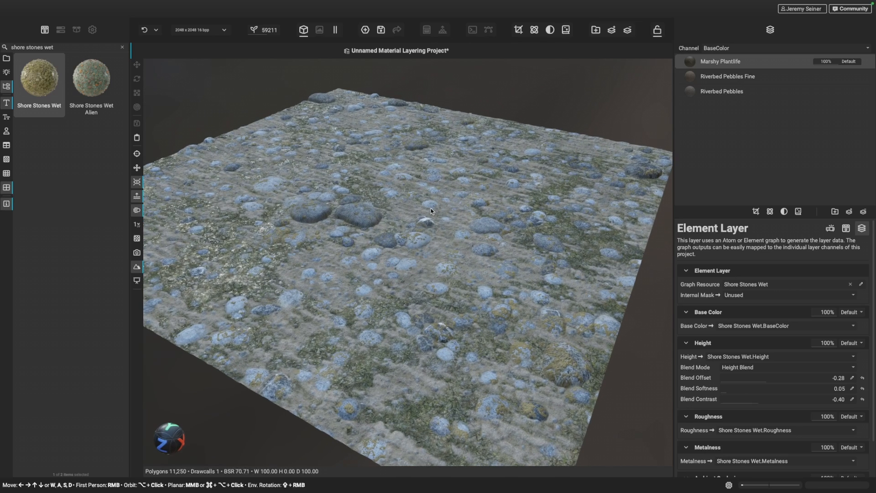
{"action": "left_click_drag", "start_coordinate": [435, 223], "coordinate": [391, 241], "text": "alt"}
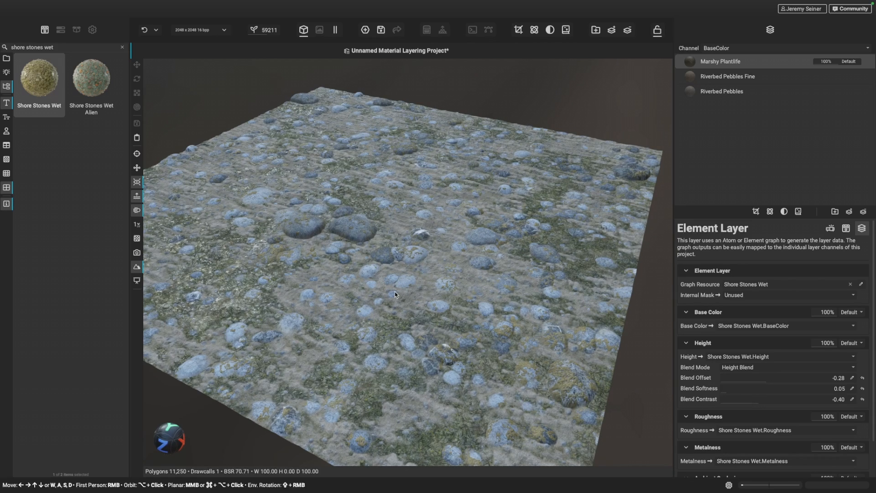
{"action": "middle_click_drag", "start_coordinate": [251, 304], "coordinate": [262, 308]}
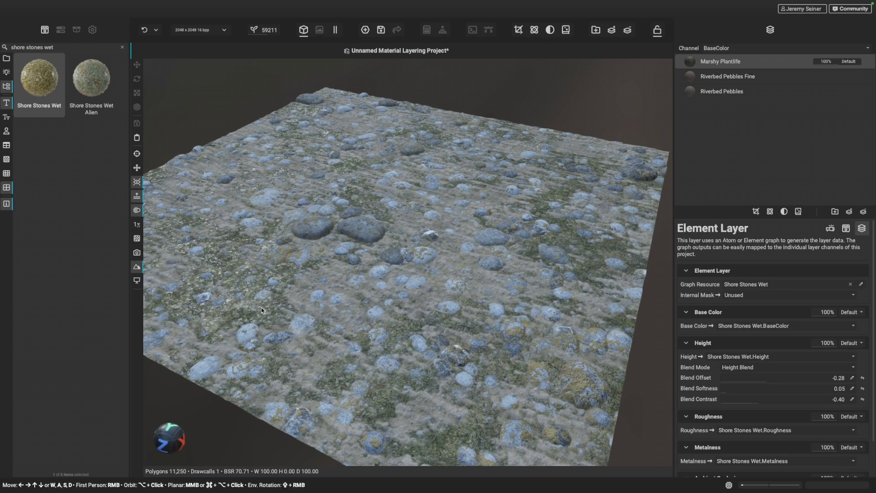
{"action": "scroll", "coordinate": [571, 386], "scroll_direction": "up", "scroll_amount": 2}
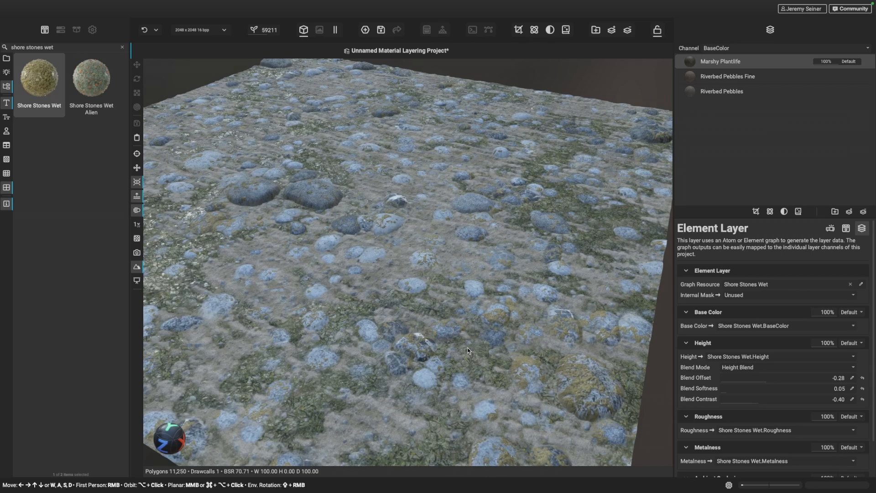
{"action": "scroll", "coordinate": [468, 348], "scroll_direction": "down", "scroll_amount": 2}
{"action": "mouse_move", "coordinate": [381, 283]}
{"action": "middle_mouse_down"}
{"action": "mouse_move", "coordinate": [400, 294]}
{"action": "mouse_move", "coordinate": [390, 295]}
{"action": "middle_mouse_up"}
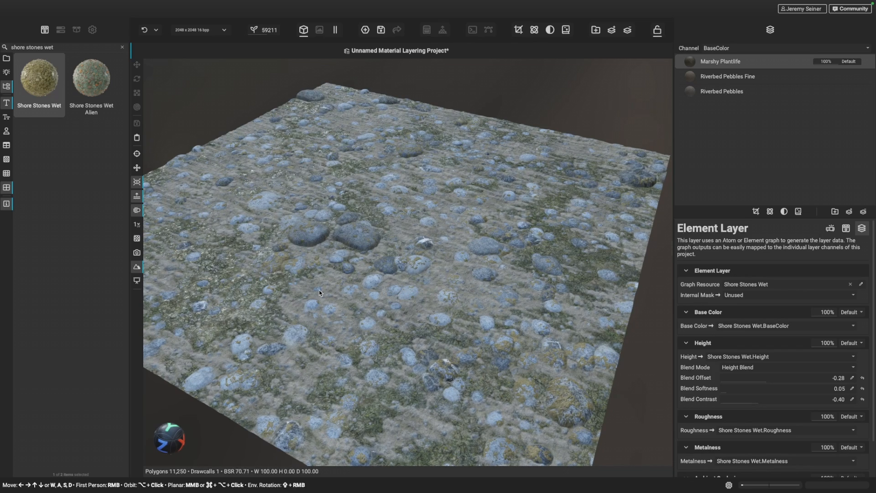
{"action": "scroll", "coordinate": [319, 292], "scroll_direction": "up", "scroll_amount": 2}
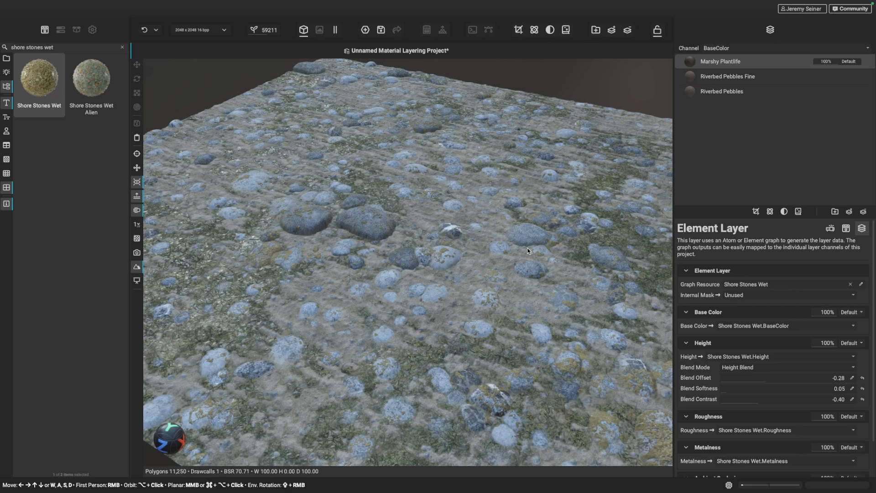
{"action": "middle_click_drag", "start_coordinate": [380, 287], "coordinate": [439, 297]}
{"action": "scroll", "coordinate": [319, 298], "scroll_direction": "up", "scroll_amount": 3}
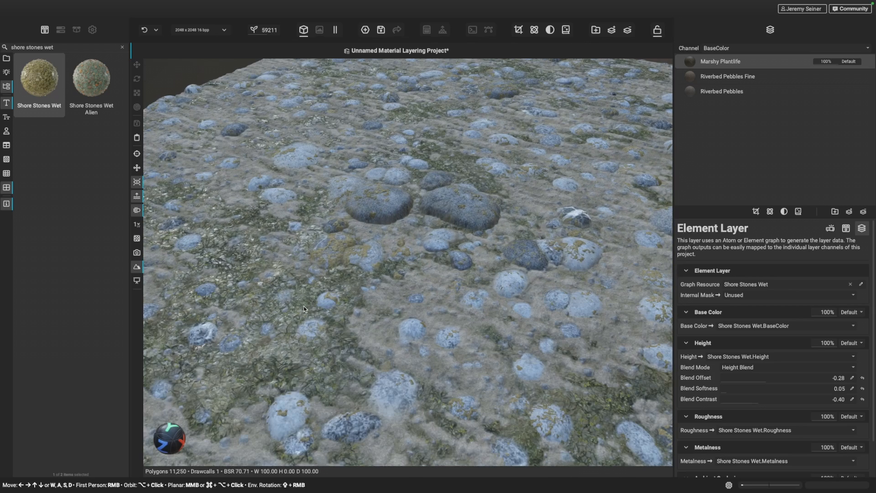
{"action": "left_click_drag", "start_coordinate": [296, 327], "coordinate": [290, 331], "text": "alt"}
{"action": "middle_click_drag", "start_coordinate": [290, 328], "coordinate": [301, 323]}
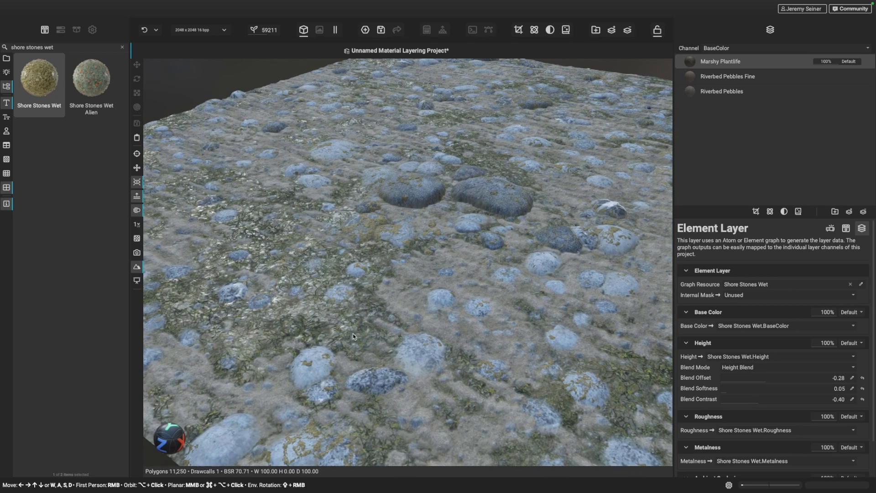
{"action": "scroll", "coordinate": [410, 317], "scroll_direction": "down", "scroll_amount": 3}
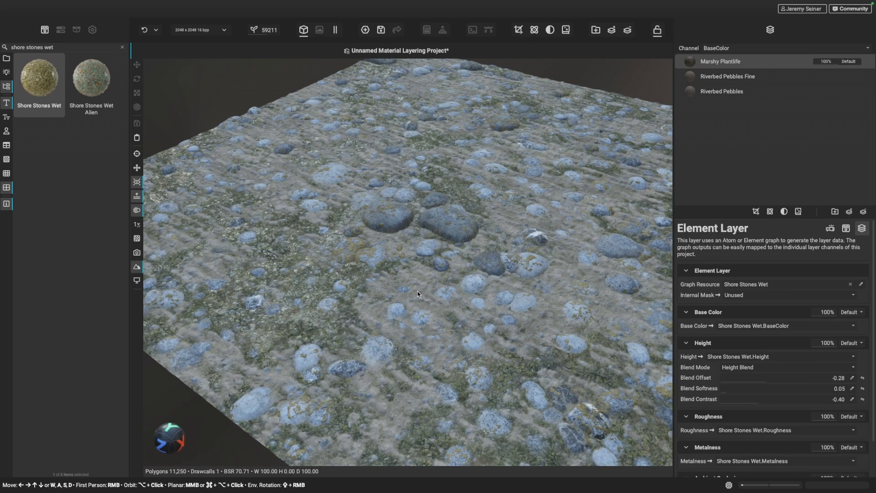
Search the material library for moss and add the Moss material as a new layer above Marshy Plantlife
{"action": "left_click", "coordinate": [121, 46]}
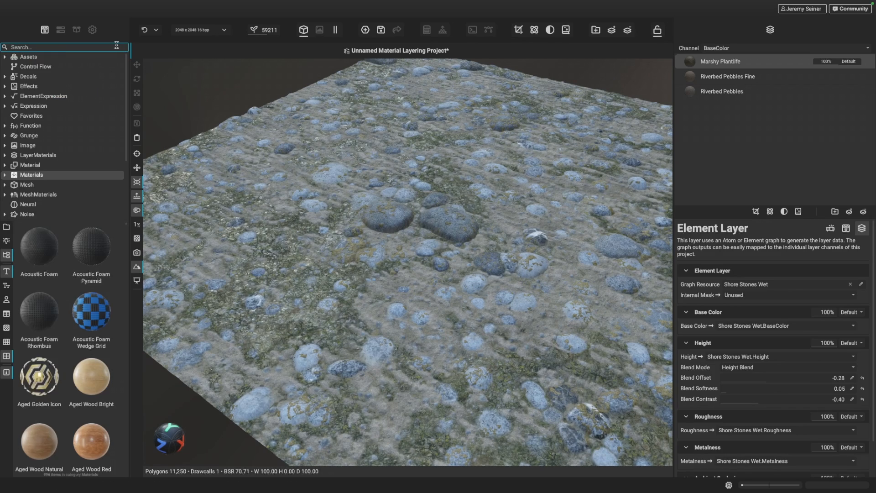
{"action": "type", "text": "moss"}
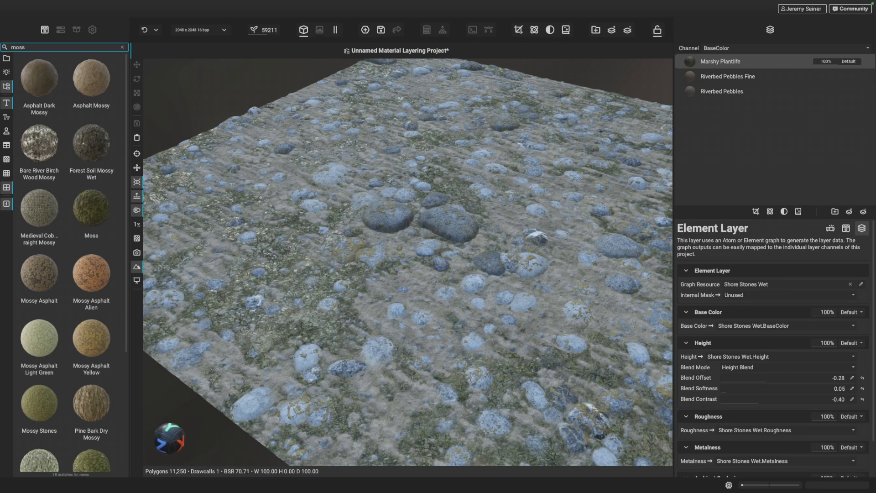
{"action": "scroll", "coordinate": [41, 146], "scroll_direction": "down", "scroll_amount": 3}
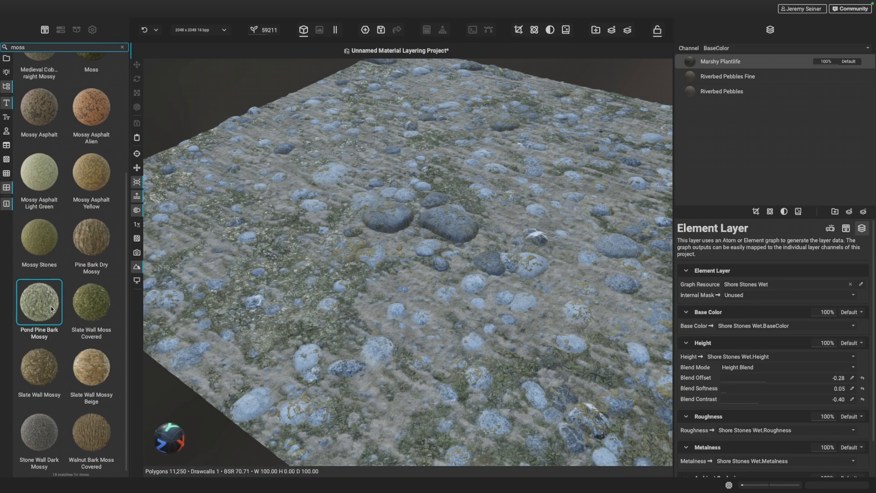
{"action": "scroll", "coordinate": [51, 309], "scroll_direction": "up", "scroll_amount": 3}
{"action": "scroll", "coordinate": [76, 324], "scroll_direction": "down", "scroll_amount": 3}
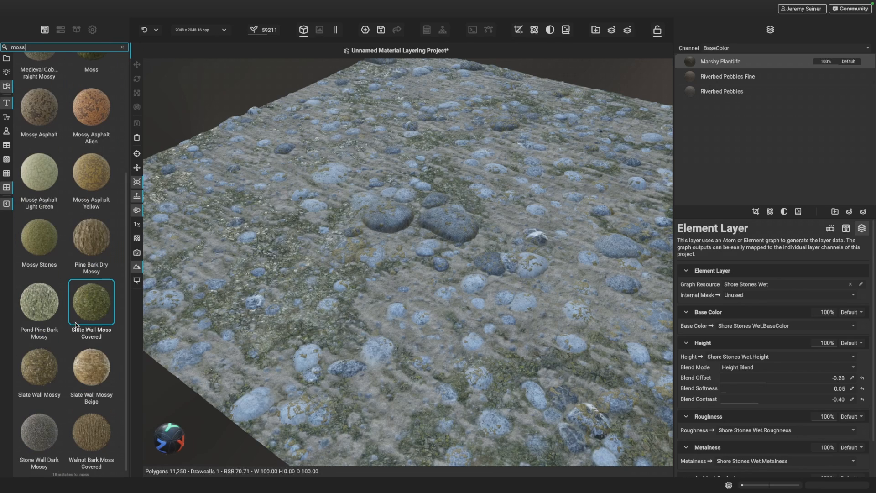
{"action": "mouse_move", "coordinate": [38, 312]}
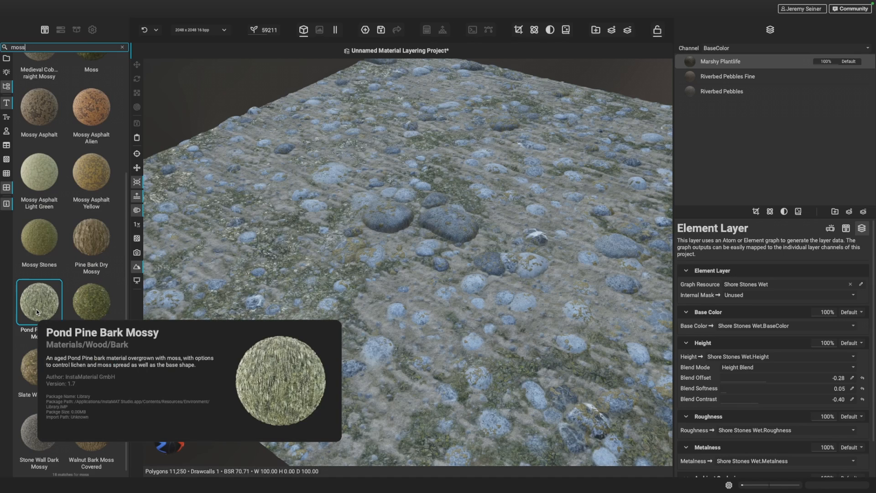
{"action": "mouse_move", "coordinate": [36, 250]}
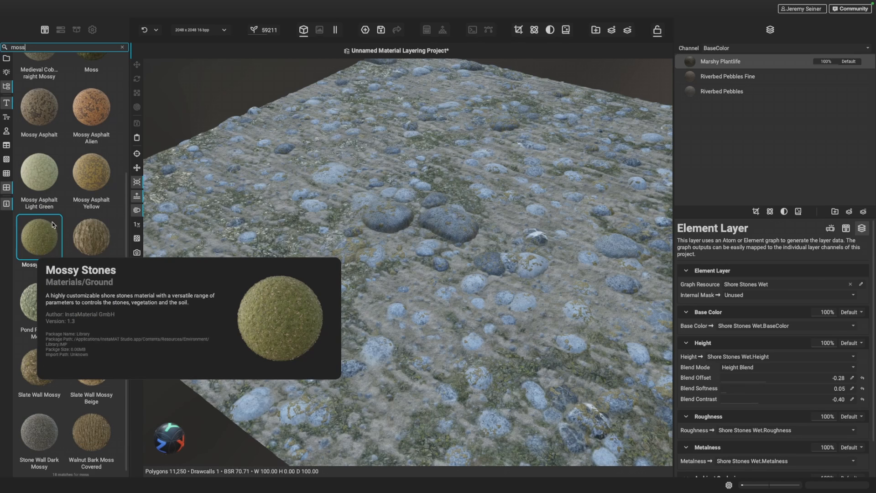
{"action": "scroll", "coordinate": [38, 244], "scroll_direction": "up", "scroll_amount": 3}
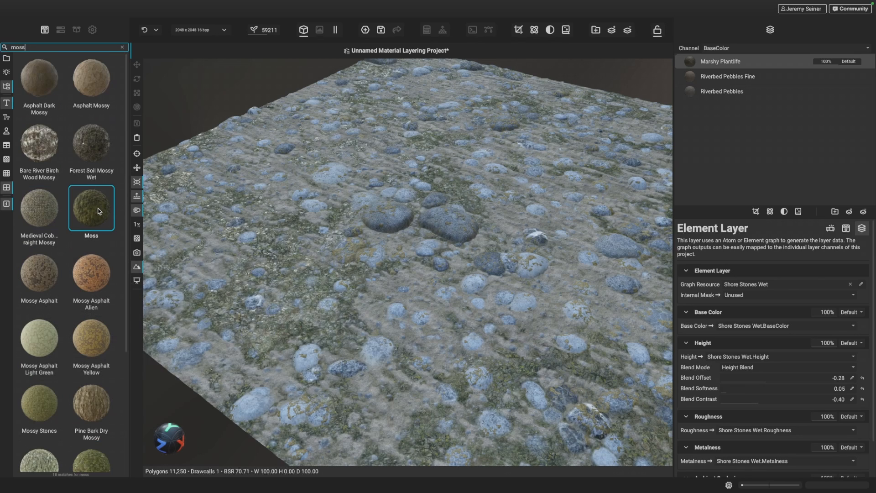
{"action": "mouse_move", "coordinate": [100, 212]}
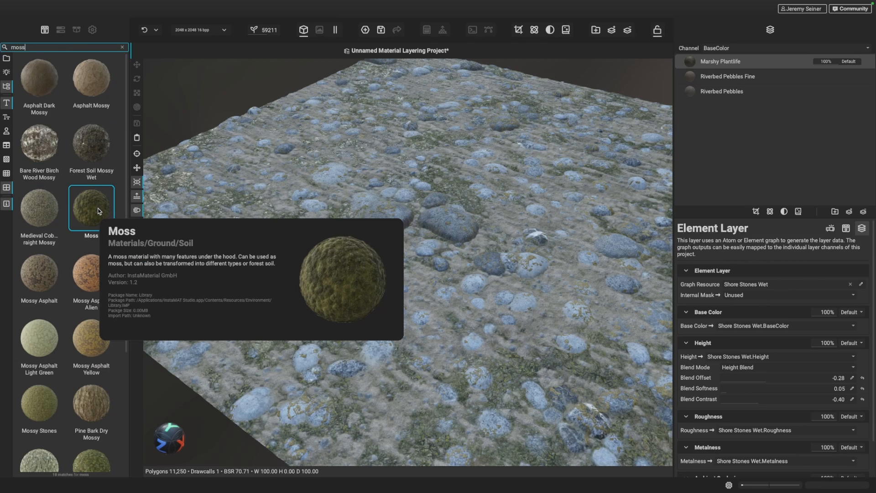
{"action": "left_click_drag", "start_coordinate": [100, 211], "coordinate": [409, 248]}
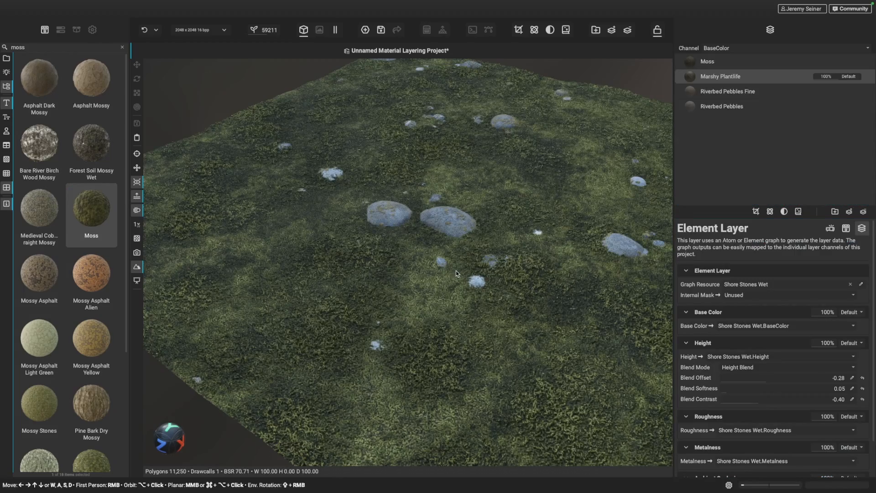
{"action": "middle_click_drag", "start_coordinate": [456, 273], "coordinate": [424, 271]}
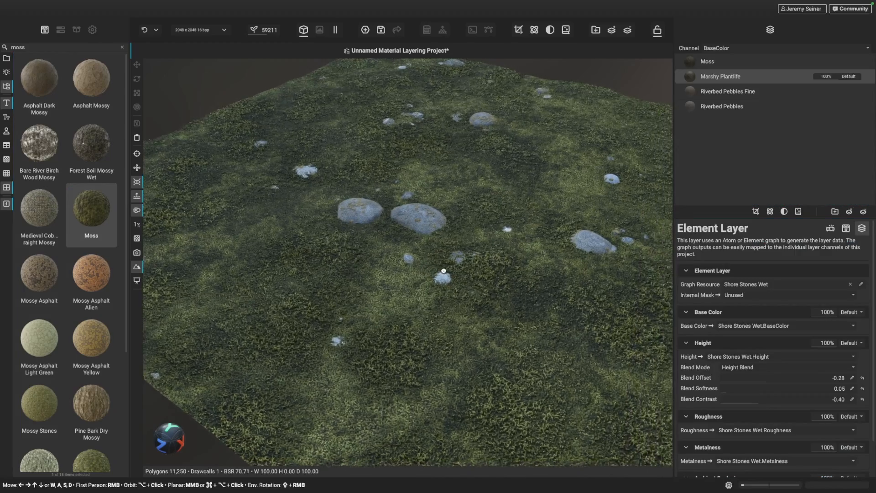
{"action": "scroll", "coordinate": [454, 292], "scroll_direction": "up", "scroll_amount": 3}
{"action": "left_click_drag", "start_coordinate": [451, 296], "coordinate": [462, 288], "text": "alt"}
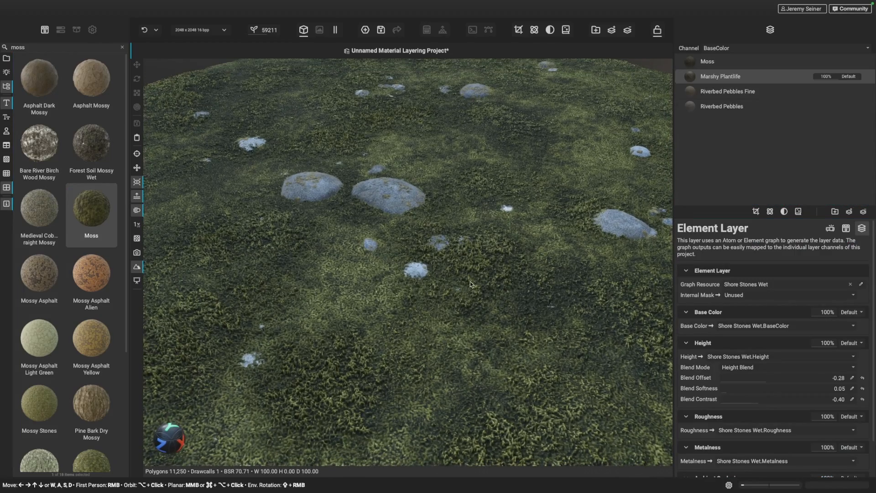
{"action": "scroll", "coordinate": [395, 287], "scroll_direction": "down", "scroll_amount": 5}
{"action": "left_click_drag", "start_coordinate": [398, 298], "coordinate": [403, 279], "text": "alt"}
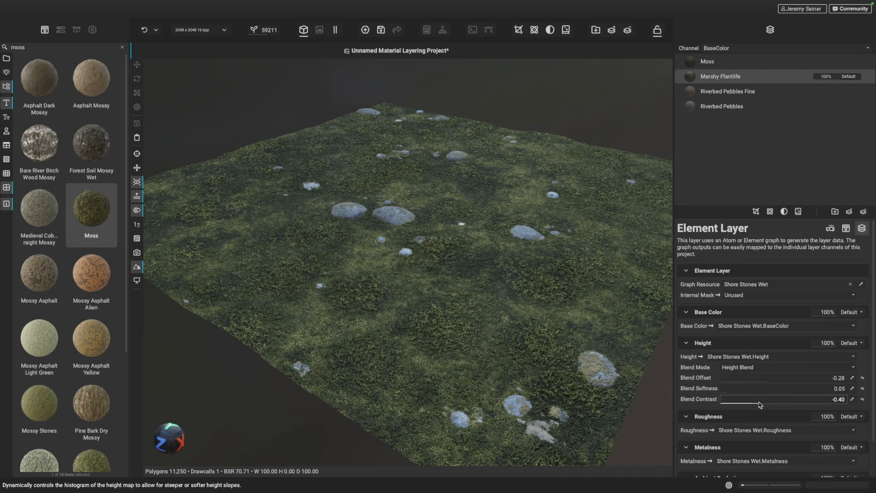
Set the Moss layer's height Blend Contrast to -0.43
{"action": "left_click", "coordinate": [698, 62]}
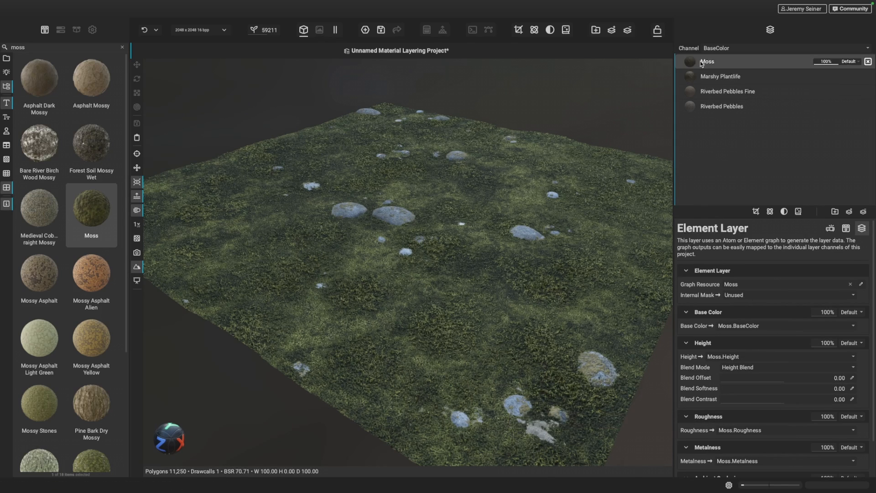
{"action": "left_click", "coordinate": [777, 406]}
{"action": "left_click_drag", "start_coordinate": [777, 406], "coordinate": [767, 405]}
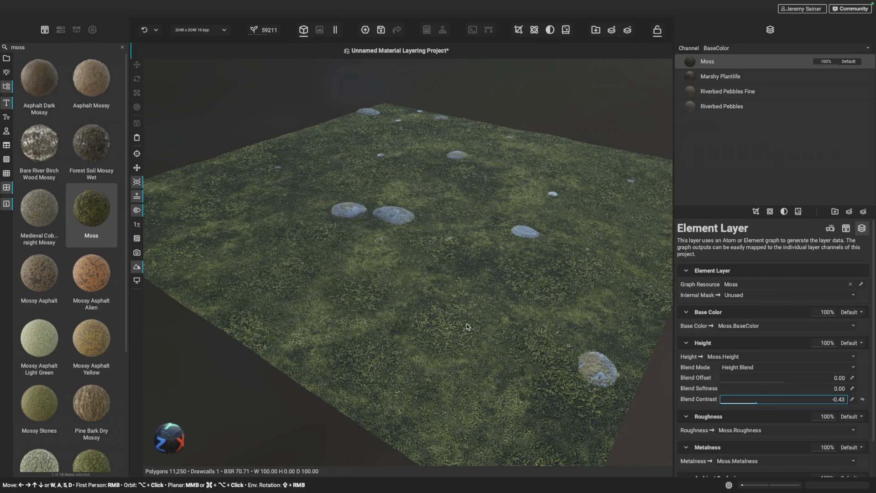
{"action": "mouse_move", "coordinate": [449, 297]}
{"action": "right_mouse_down", "text": "shift"}
{"action": "mouse_move", "coordinate": [360, 293]}
{"action": "mouse_move", "coordinate": [449, 292]}
{"action": "right_mouse_up", "text": "shift"}
Lower the Moss layer's height Blend Offset to -0.29 so more pebbles show through
{"action": "left_click", "coordinate": [779, 382]}
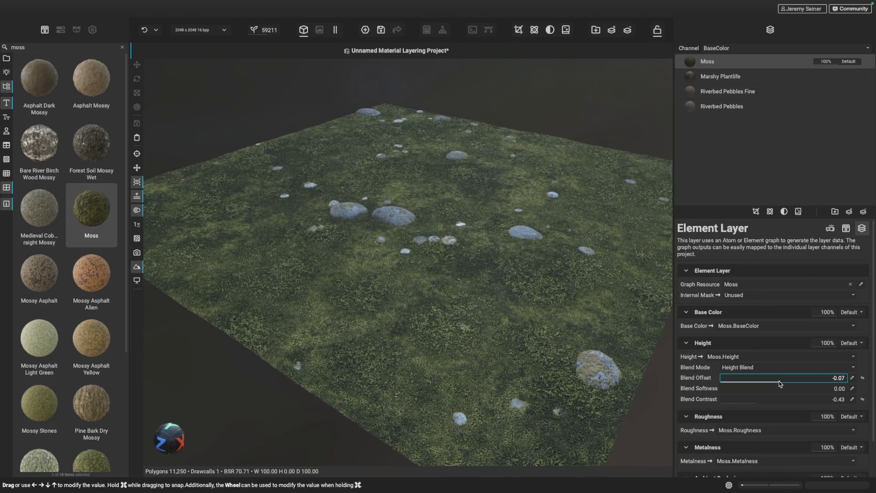
{"action": "left_click_drag", "start_coordinate": [779, 383], "coordinate": [766, 386]}
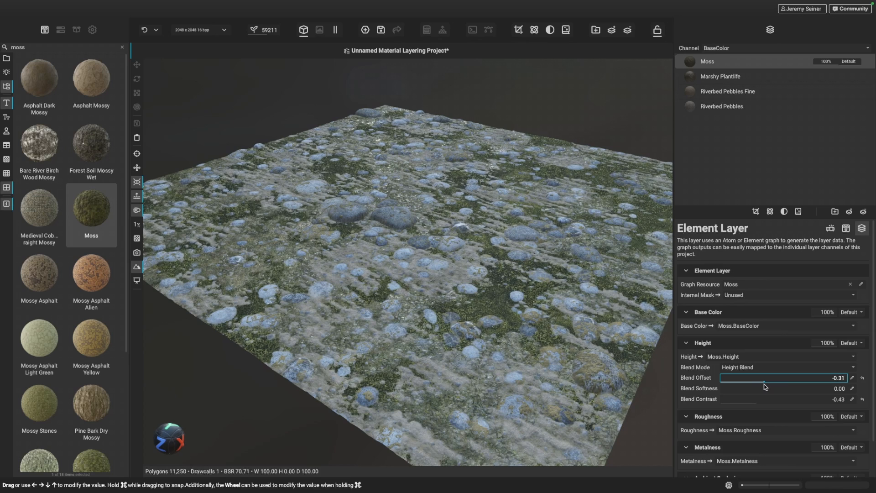
{"action": "left_click_drag", "start_coordinate": [764, 384], "coordinate": [766, 383]}
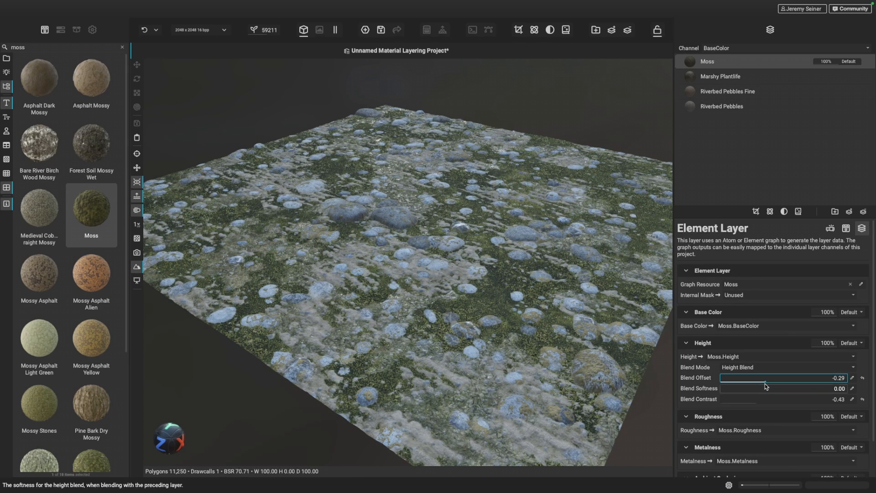
{"action": "scroll", "coordinate": [496, 315], "scroll_direction": "up", "scroll_amount": 3}
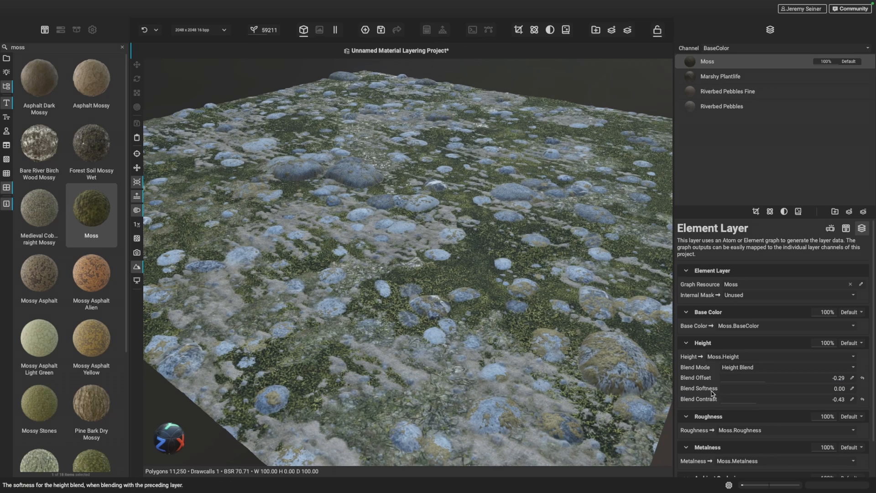
Set the Moss layer's height Blend Softness to 0.22
{"action": "left_click_drag", "start_coordinate": [727, 392], "coordinate": [749, 396]}
{"action": "scroll", "coordinate": [483, 287], "scroll_direction": "up", "scroll_amount": 3}
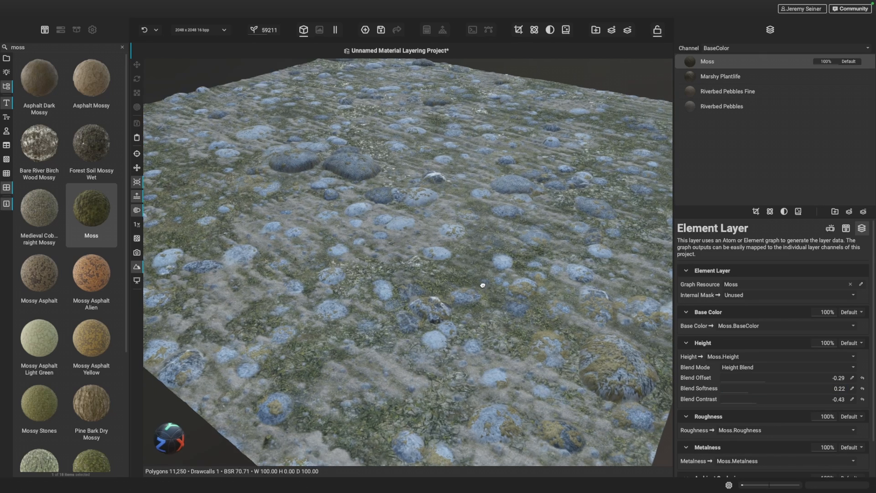
{"action": "scroll", "coordinate": [463, 276], "scroll_direction": "down", "scroll_amount": 5}
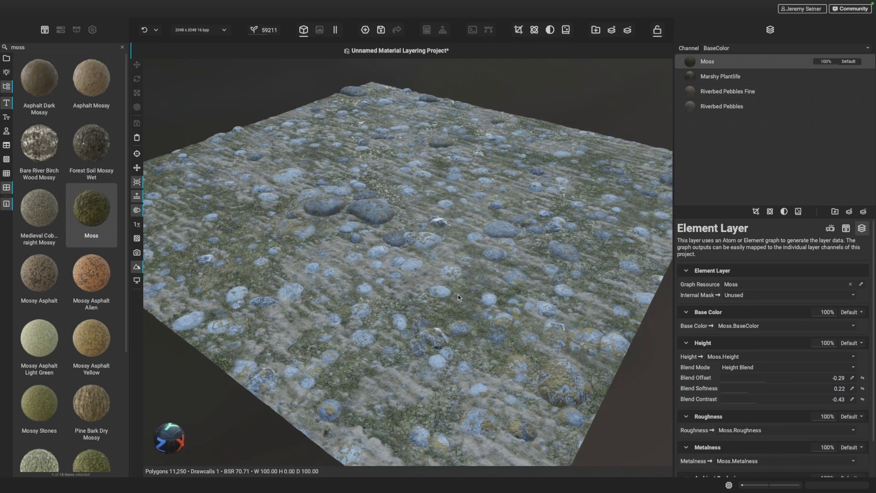
Compare the riverbed surface with the Moss layer hidden and shown
{"action": "mouse_move", "coordinate": [867, 64]}
{"action": "left_click", "coordinate": [867, 62]}
{"action": "left_click", "coordinate": [867, 62]}
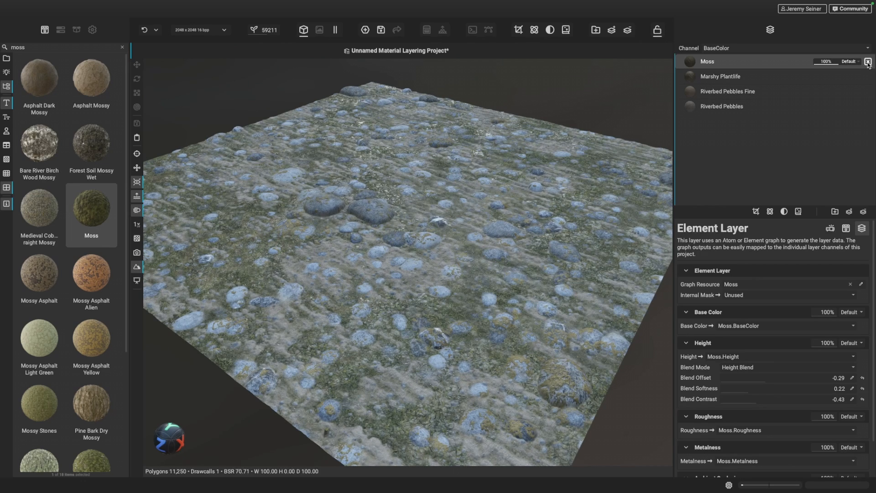
{"action": "left_click", "coordinate": [867, 62]}
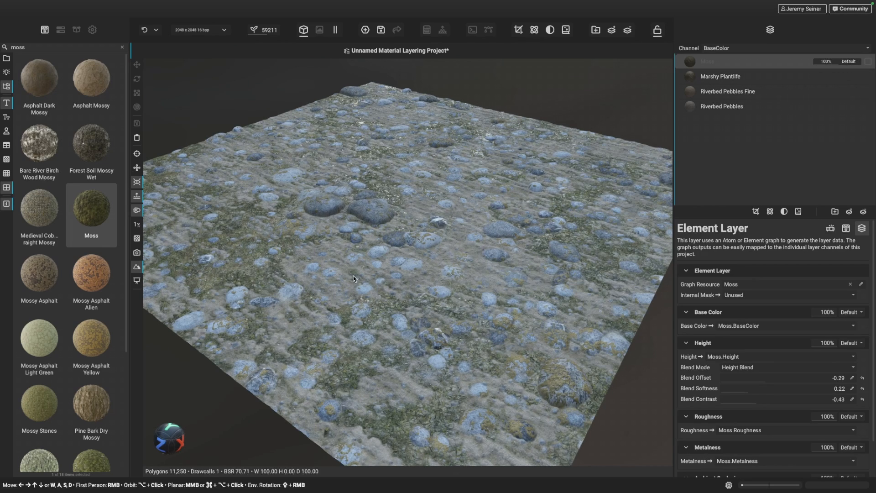
{"action": "left_click", "coordinate": [867, 62]}
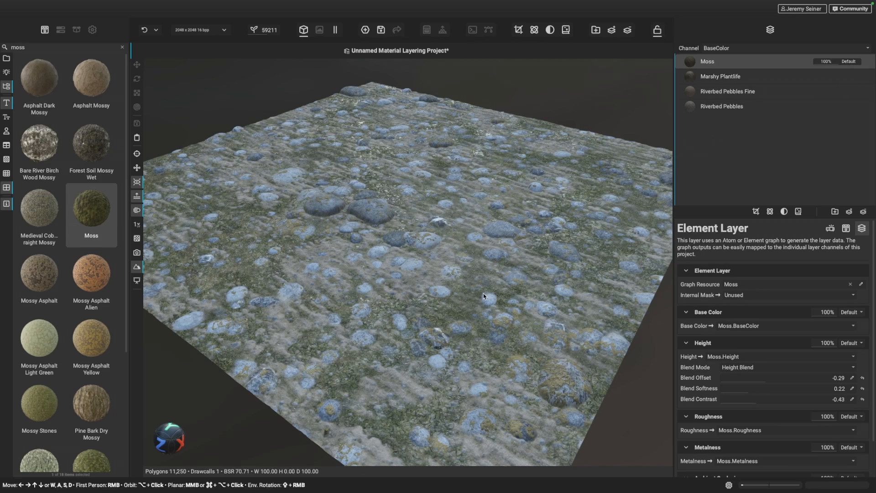
{"action": "scroll", "coordinate": [473, 279], "scroll_direction": "up", "scroll_amount": 3}
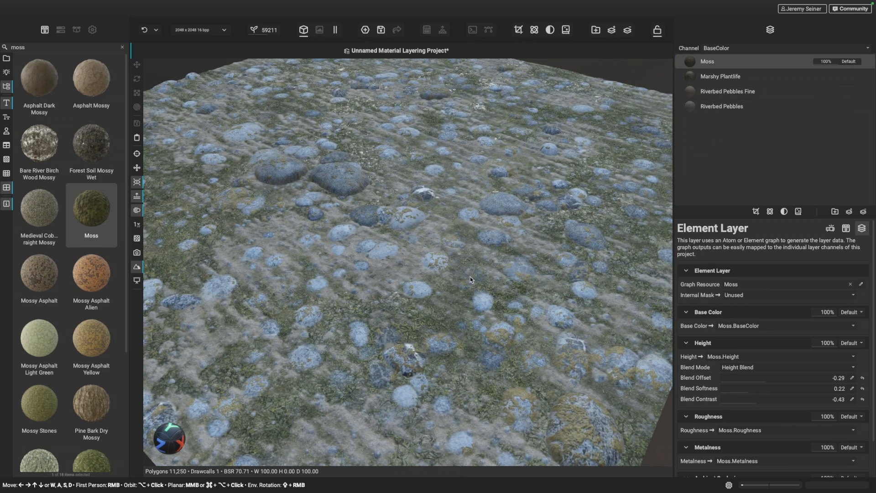
{"action": "scroll", "coordinate": [432, 322], "scroll_direction": "down", "scroll_amount": 3}
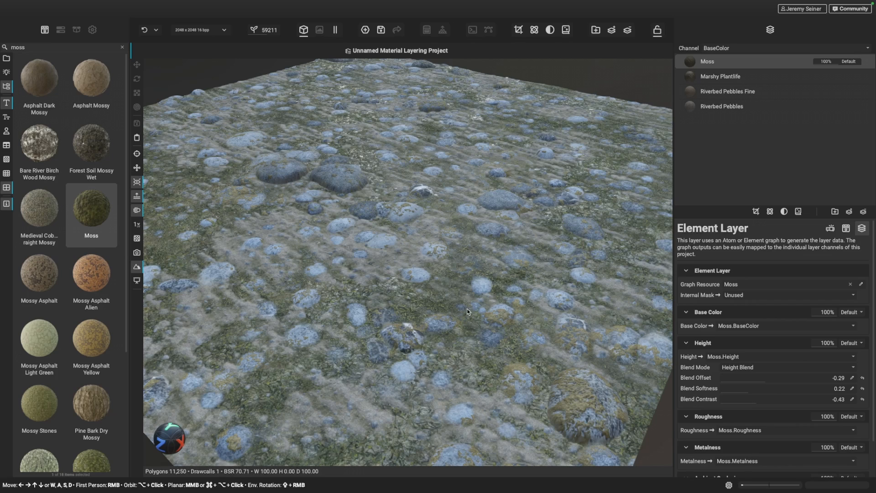
Search the adjustment library for color and add a Color Match adjustment to the Moss layer
{"action": "scroll", "coordinate": [698, 326], "scroll_direction": "down", "scroll_amount": 1}
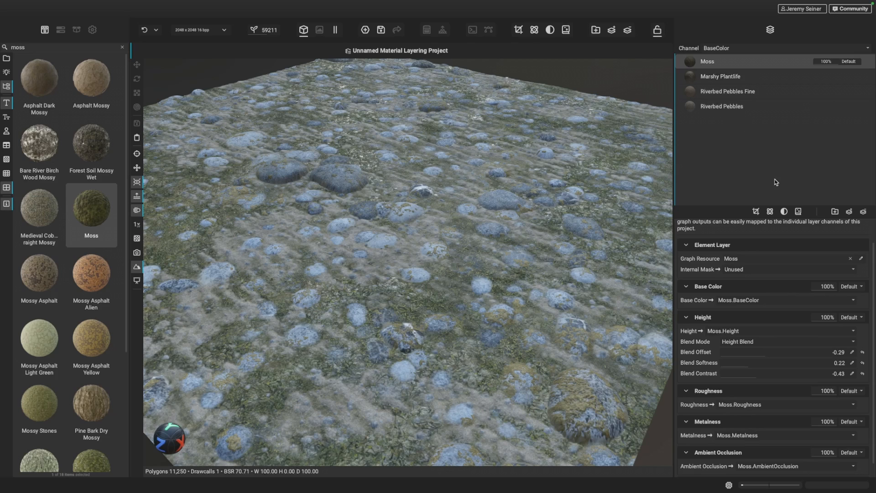
{"action": "left_click", "coordinate": [784, 211]}
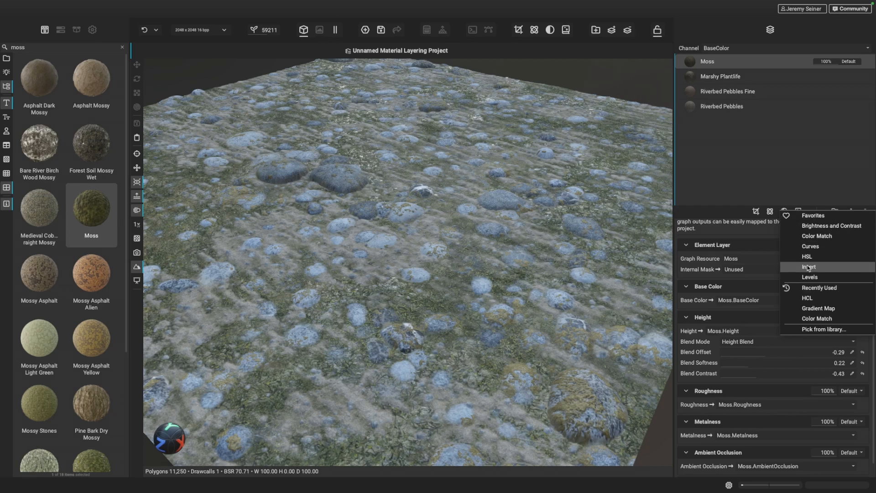
{"action": "left_click", "coordinate": [810, 329]}
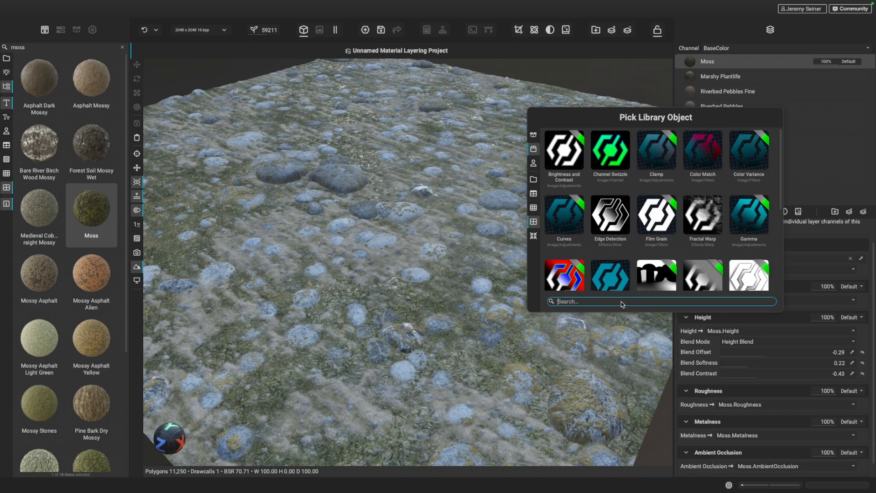
{"action": "type", "text": "color"}
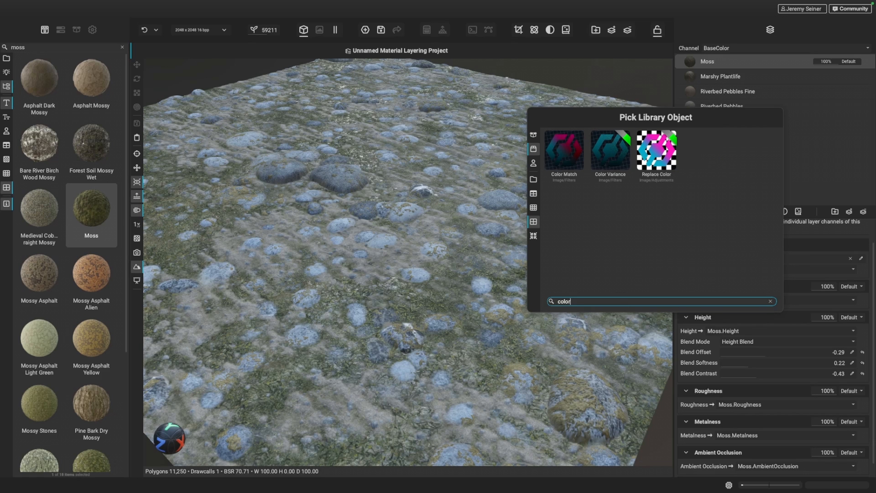
{"action": "left_click", "coordinate": [557, 149]}
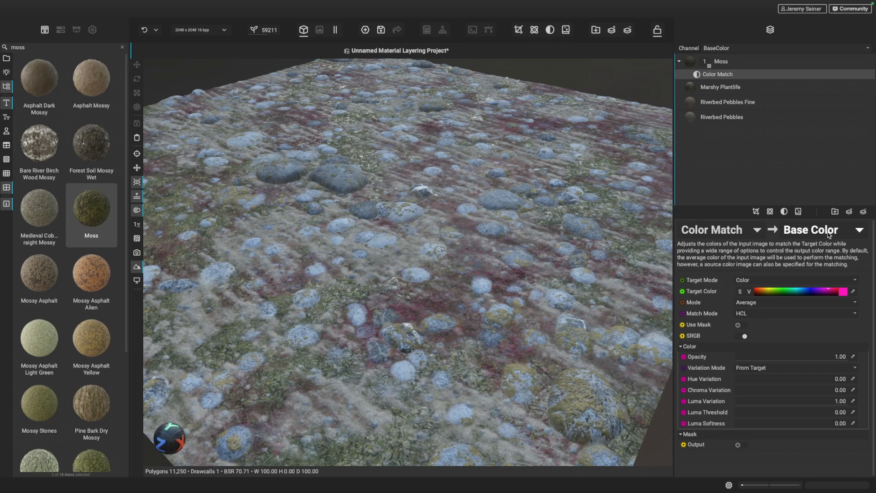
Try a green target color for the Moss layer's Color Match on the Base Color channel
{"action": "left_click", "coordinate": [859, 231]}
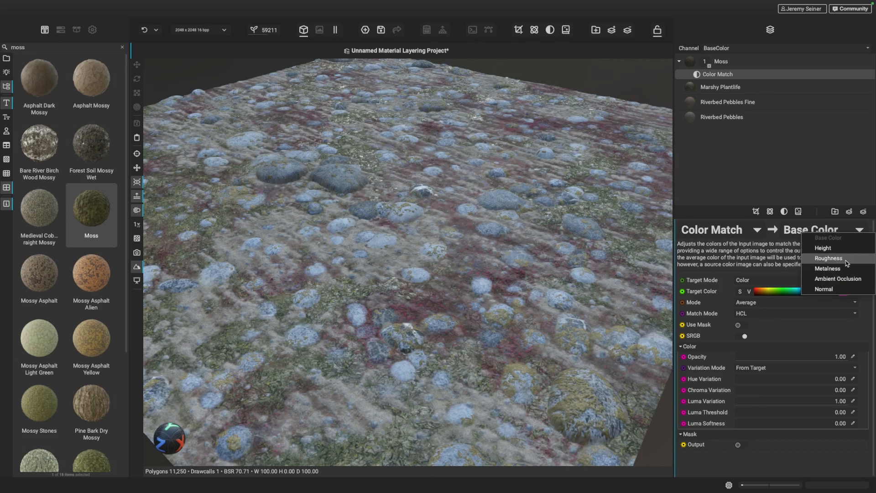
{"action": "left_click", "coordinate": [780, 257]}
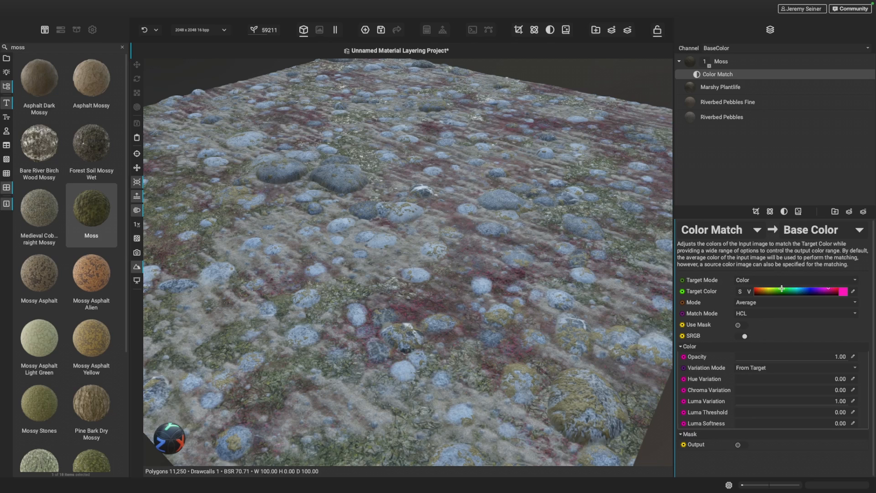
{"action": "mouse_move", "coordinate": [782, 290]}
{"action": "left_mouse_down"}
{"action": "mouse_move", "coordinate": [771, 290]}
{"action": "mouse_move", "coordinate": [792, 291]}
{"action": "mouse_move", "coordinate": [771, 291]}
{"action": "mouse_move", "coordinate": [795, 292]}
{"action": "mouse_move", "coordinate": [785, 290]}
{"action": "left_mouse_up"}
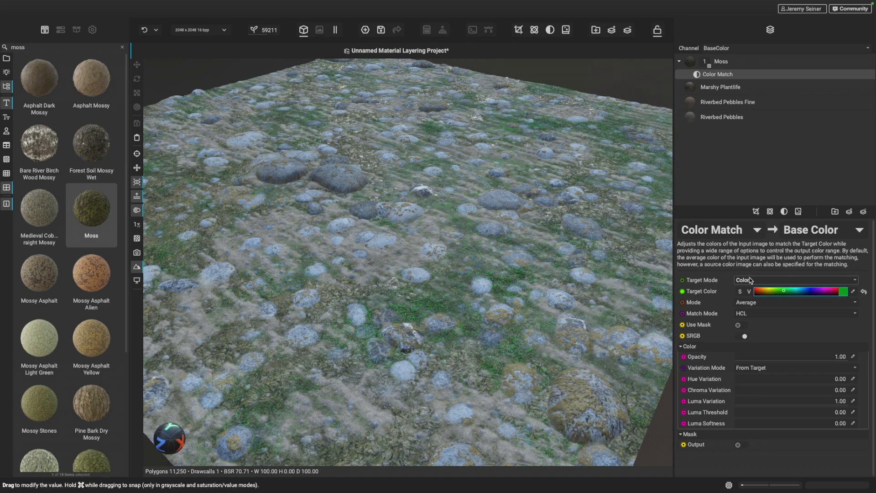
Set the Color Match's Target Mode to Previous Layer Base Color
{"action": "left_click", "coordinate": [774, 281]}
{"action": "left_click", "coordinate": [796, 292]}
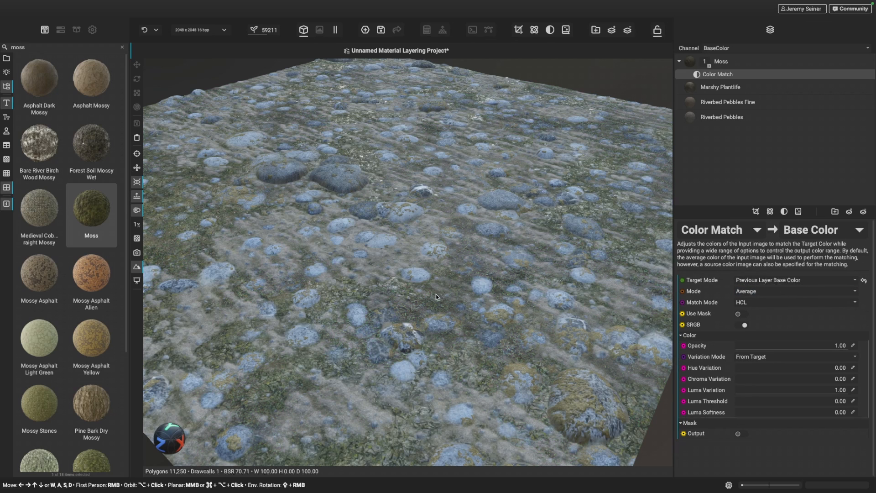
{"action": "scroll", "coordinate": [438, 299], "scroll_direction": "up", "scroll_amount": 2}
{"action": "left_click_drag", "start_coordinate": [441, 297], "coordinate": [438, 300], "text": "alt"}
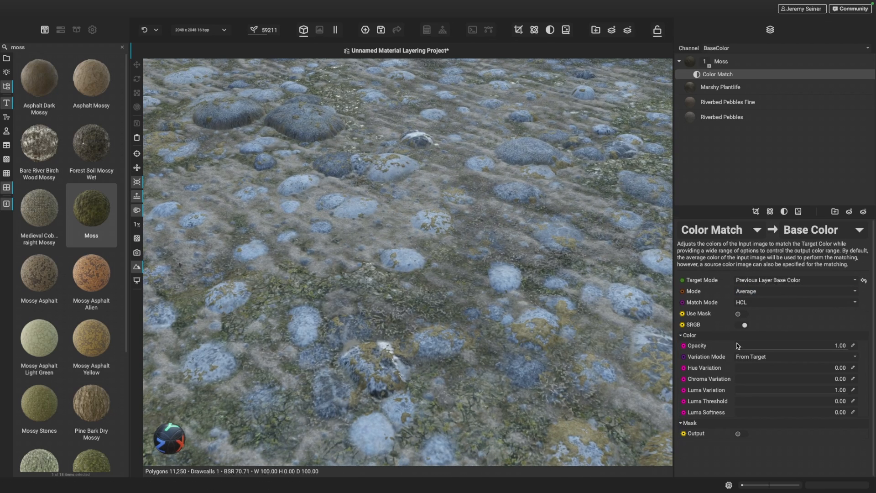
Reduce the Color Match's opacity to 0.68
{"action": "mouse_move", "coordinate": [831, 347]}
{"action": "left_mouse_down"}
{"action": "mouse_move", "coordinate": [732, 347]}
{"action": "mouse_move", "coordinate": [846, 349]}
{"action": "mouse_move", "coordinate": [748, 347]}
{"action": "mouse_move", "coordinate": [839, 350]}
{"action": "mouse_move", "coordinate": [757, 351]}
{"action": "mouse_move", "coordinate": [831, 351]}
{"action": "left_mouse_up"}
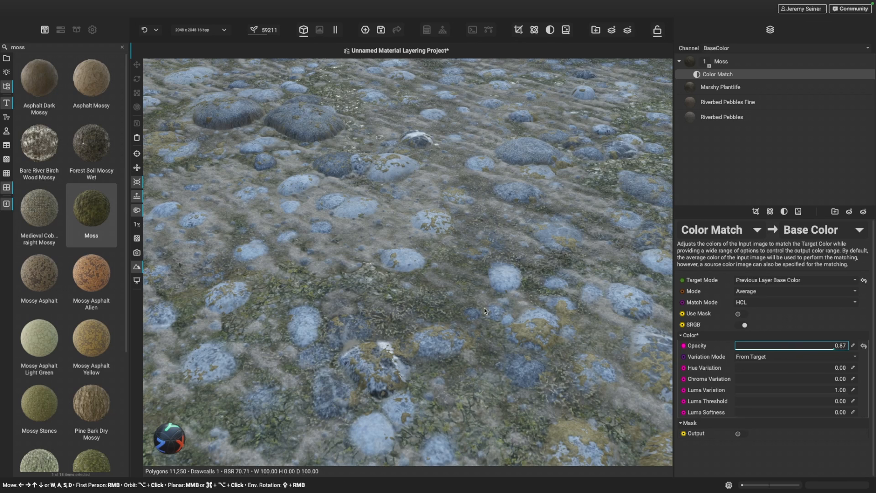
{"action": "scroll", "coordinate": [398, 281], "scroll_direction": "down", "scroll_amount": 5}
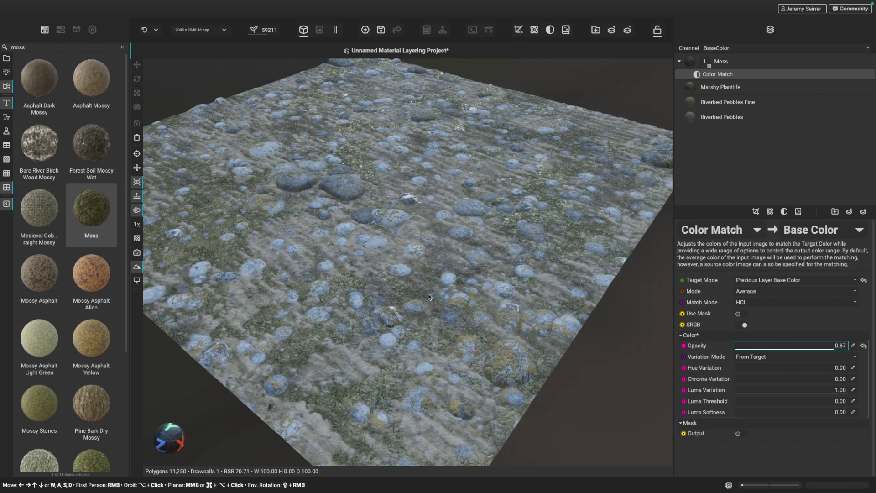
{"action": "left_click_drag", "start_coordinate": [830, 350], "coordinate": [738, 352]}
{"action": "left_click_drag", "start_coordinate": [826, 354], "coordinate": [806, 351]}
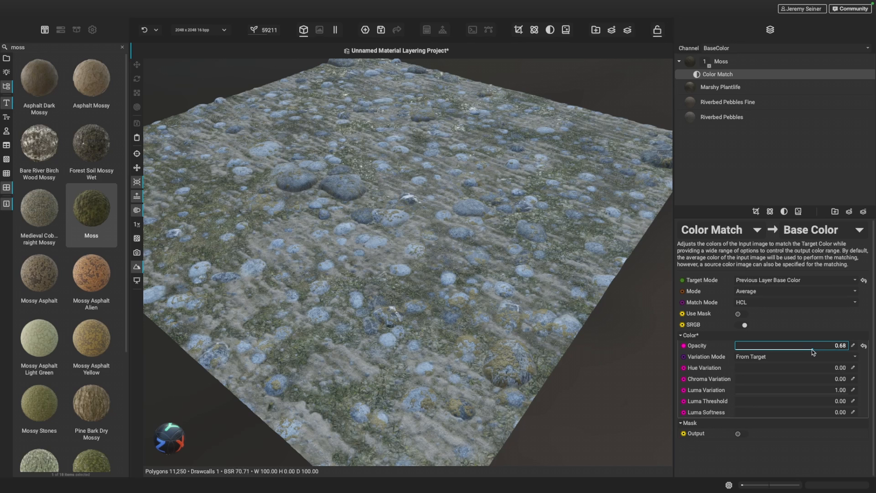
Examine the Color Match's effect on the moss by toggling it and viewing the surface from different distances, angles and lighting directions
{"action": "scroll", "coordinate": [410, 287], "scroll_direction": "up", "scroll_amount": 2}
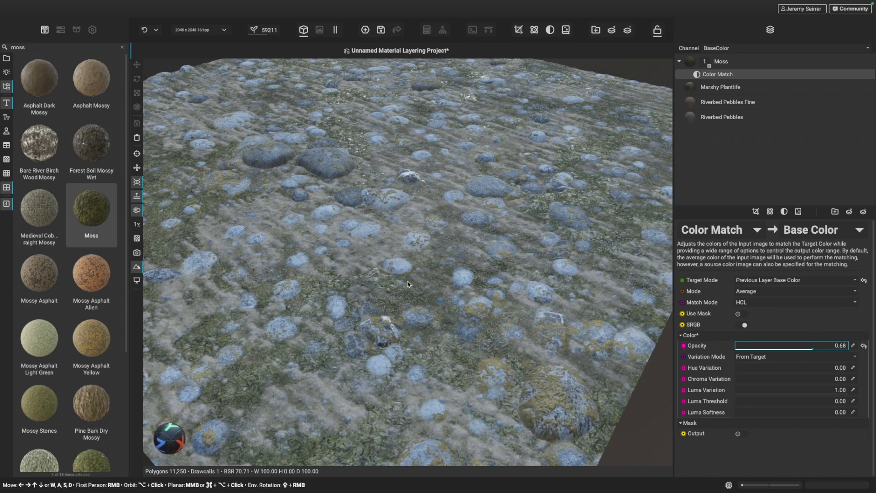
{"action": "scroll", "coordinate": [410, 303], "scroll_direction": "up", "scroll_amount": 2}
{"action": "scroll", "coordinate": [410, 304], "scroll_direction": "up", "scroll_amount": 2}
{"action": "scroll", "coordinate": [419, 302], "scroll_direction": "up", "scroll_amount": 2}
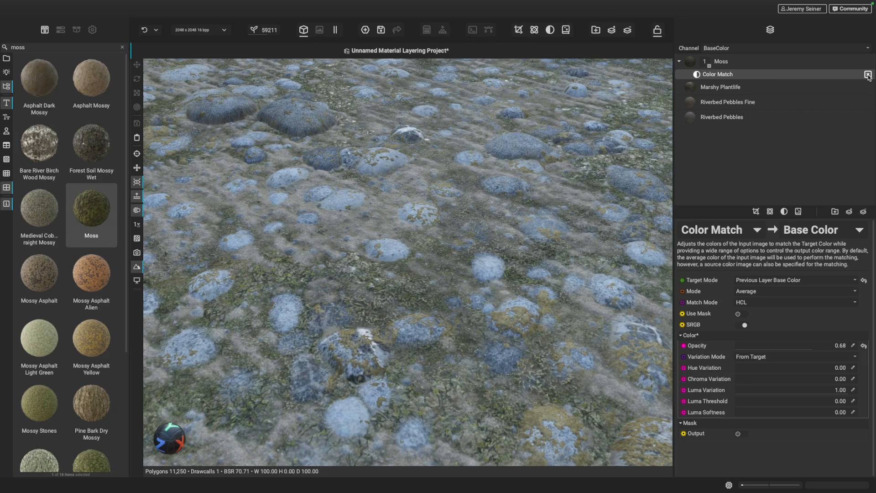
{"action": "left_click", "coordinate": [867, 75]}
{"action": "scroll", "coordinate": [429, 287], "scroll_direction": "down", "scroll_amount": 5}
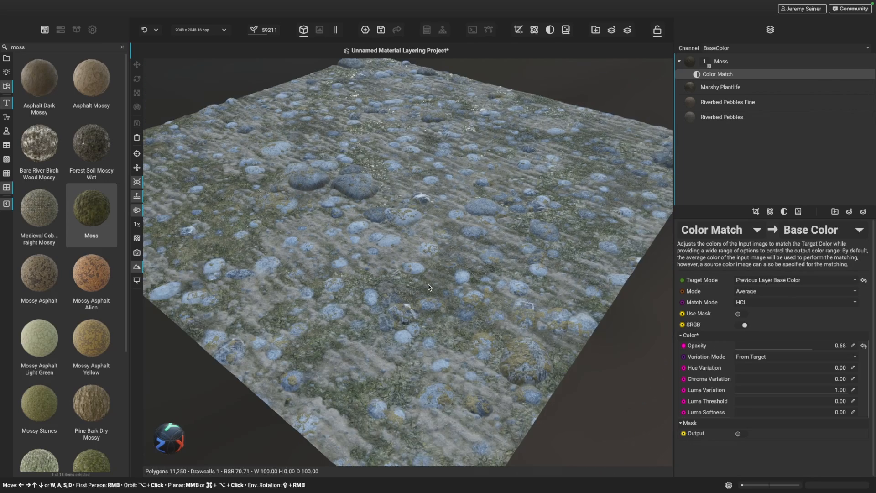
{"action": "left_click_drag", "start_coordinate": [428, 287], "coordinate": [420, 283], "text": "alt"}
{"action": "mouse_move", "coordinate": [419, 285]}
{"action": "right_mouse_down", "text": "shift"}
{"action": "mouse_move", "coordinate": [447, 286]}
{"action": "mouse_move", "coordinate": [431, 299]}
{"action": "right_mouse_up", "text": "shift"}
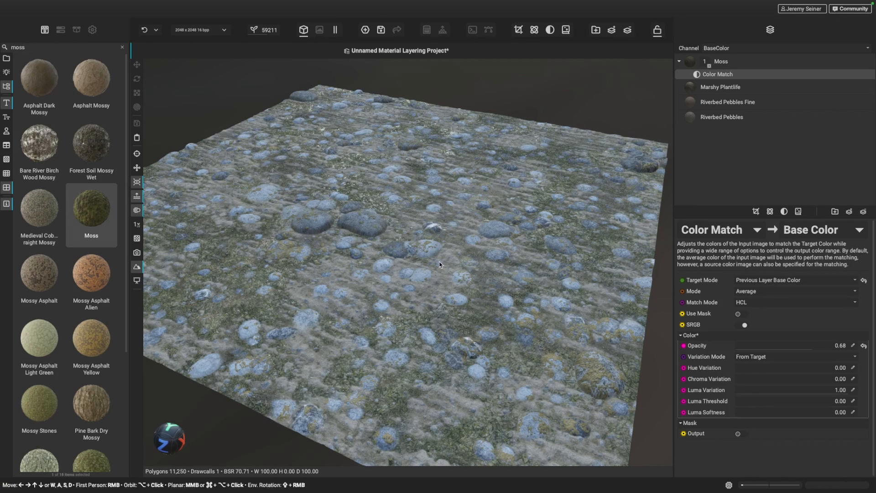
Add a Multi-Channel Brush layer above the Moss layer
{"action": "left_click", "coordinate": [850, 212]}
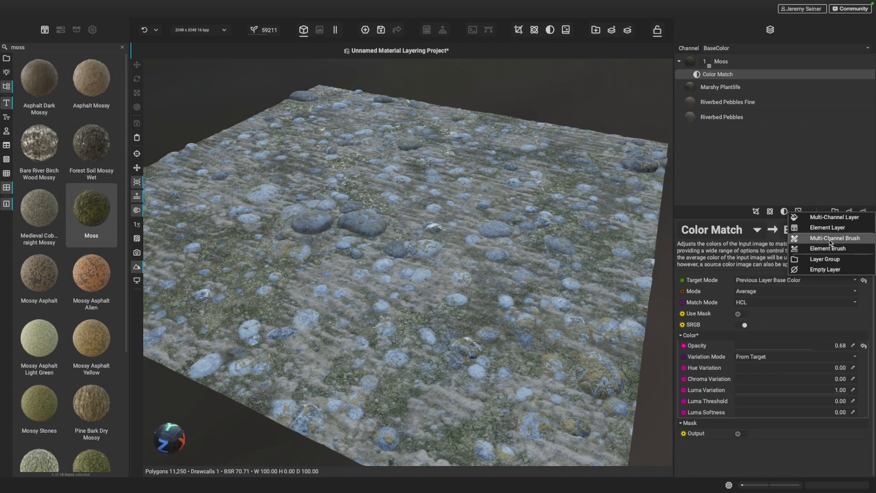
{"action": "left_click", "coordinate": [857, 243]}
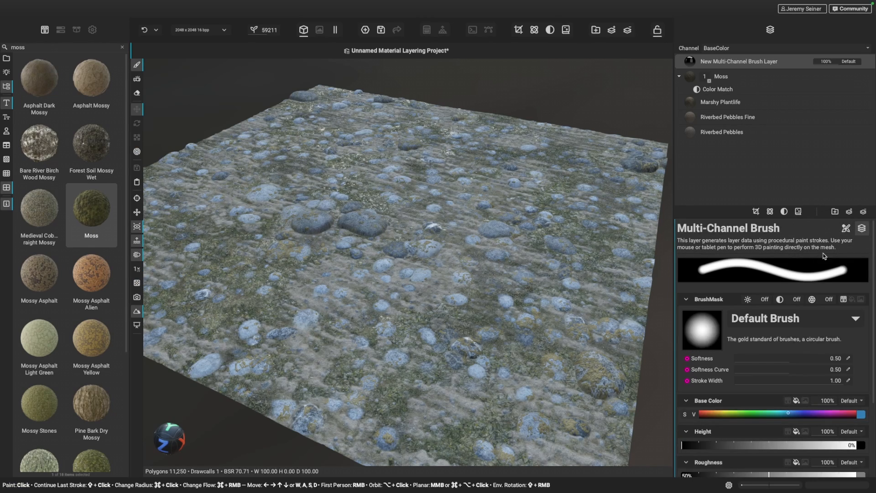
Set the brush mask to Flower Five Petals from the classical ornament decals and enlarge the brush radius
{"action": "scroll", "coordinate": [715, 372], "scroll_direction": "down", "scroll_amount": 3}
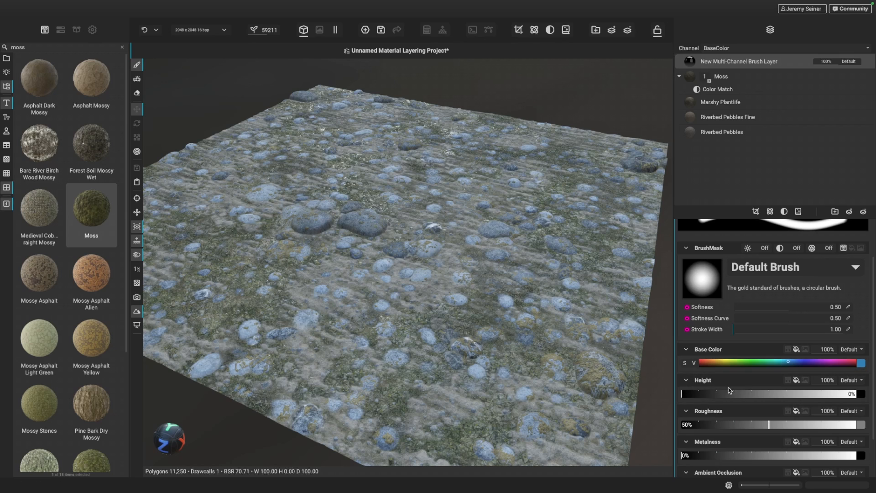
{"action": "scroll", "coordinate": [740, 414], "scroll_direction": "up", "scroll_amount": 1}
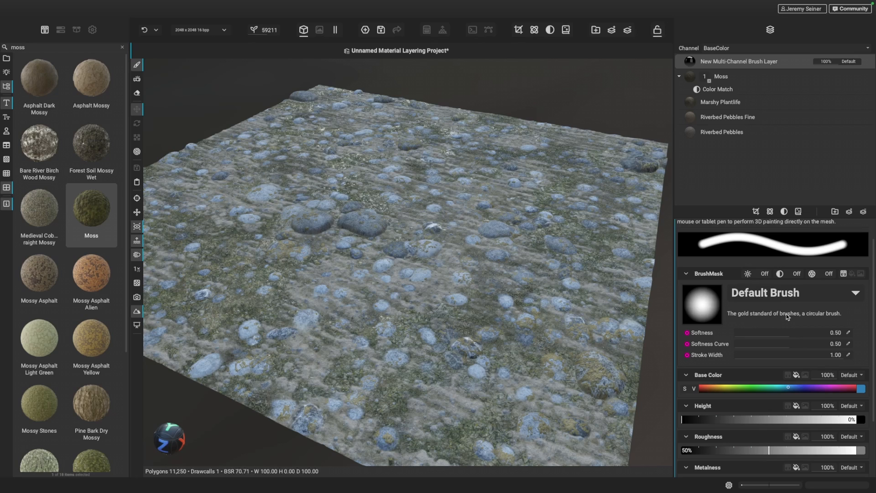
{"action": "left_click", "coordinate": [856, 293]}
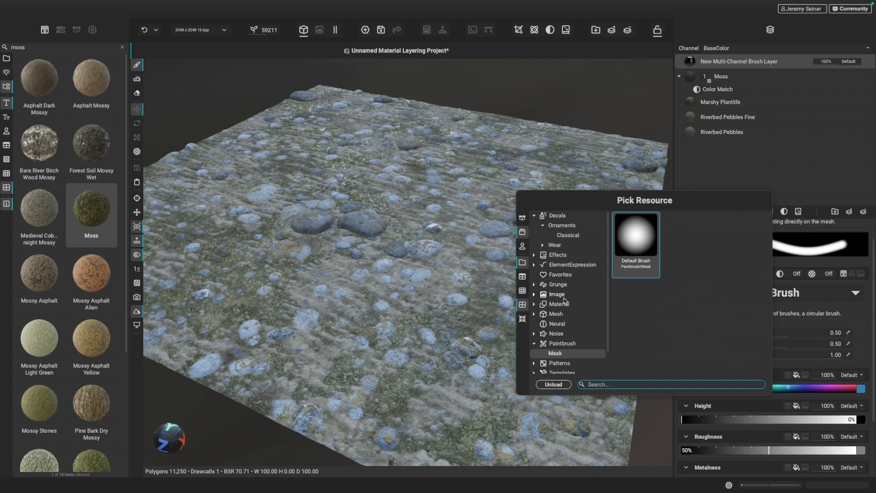
{"action": "left_click", "coordinate": [556, 217]}
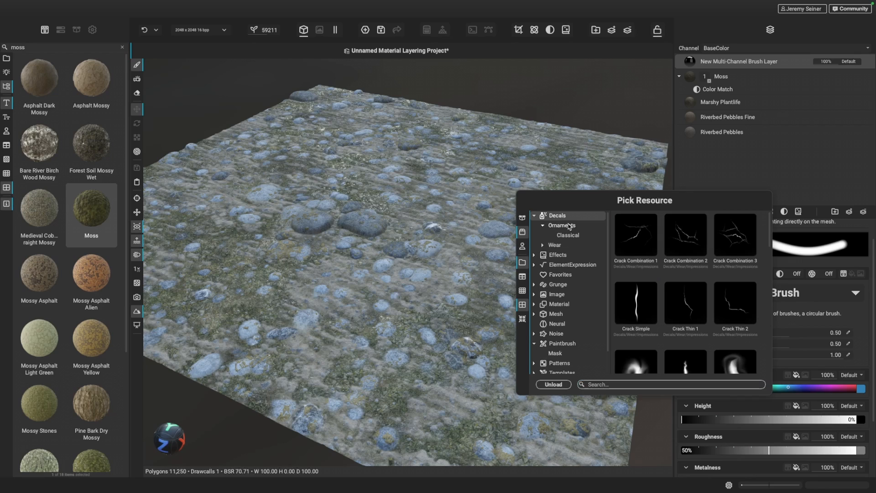
{"action": "left_click", "coordinate": [558, 235]}
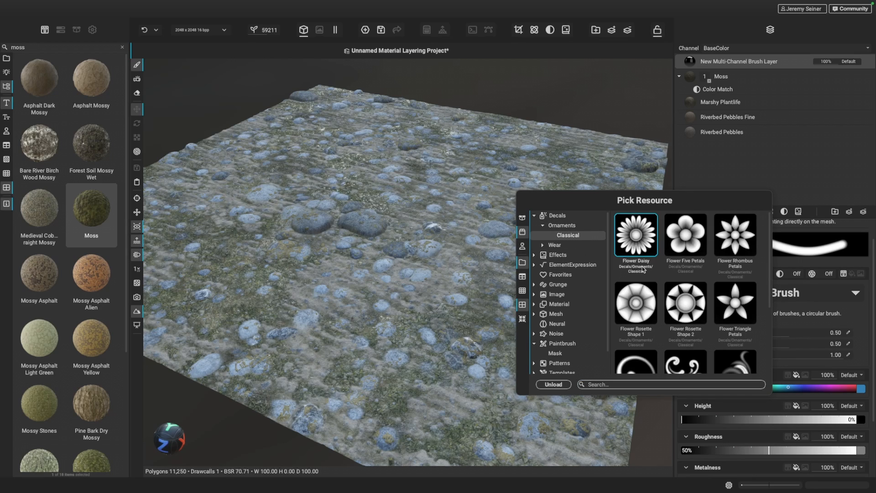
{"action": "scroll", "coordinate": [680, 297], "scroll_direction": "down", "scroll_amount": 1}
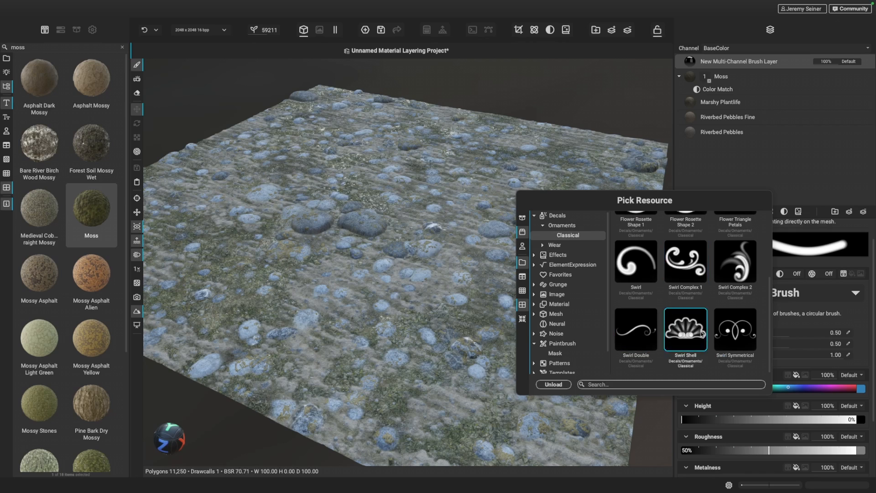
{"action": "scroll", "coordinate": [685, 328], "scroll_direction": "up", "scroll_amount": 1}
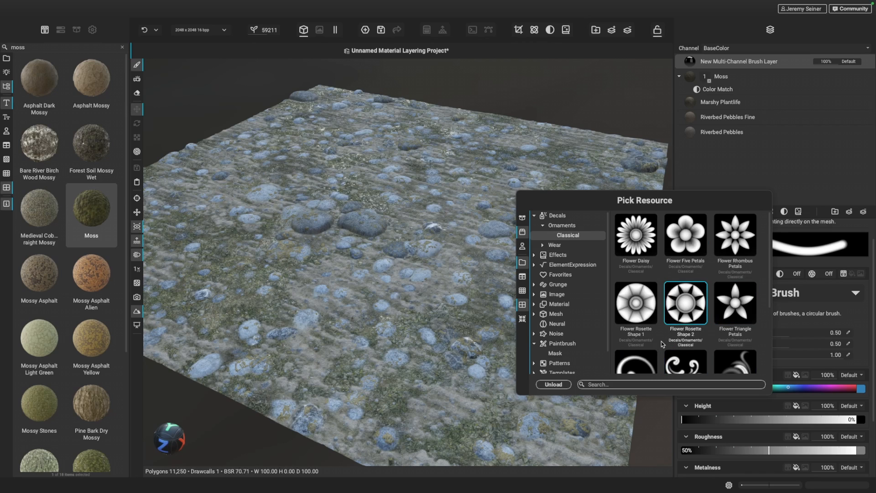
{"action": "mouse_move", "coordinate": [670, 277]}
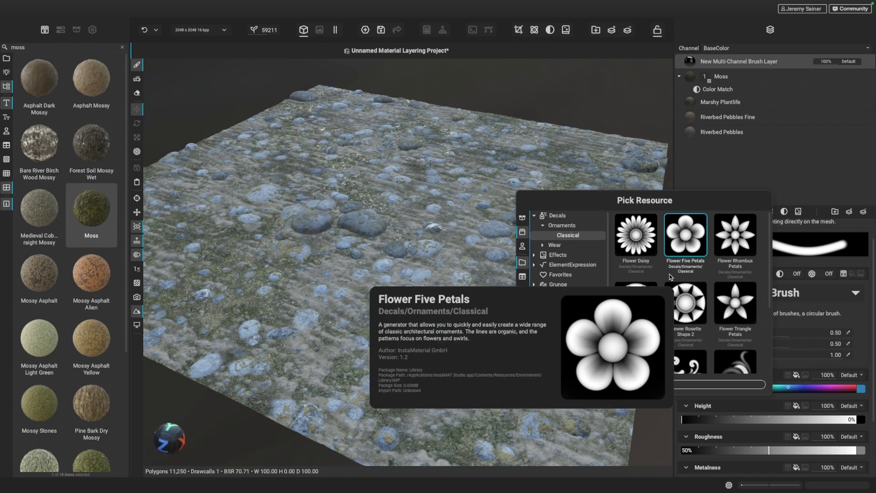
{"action": "left_click", "coordinate": [688, 237]}
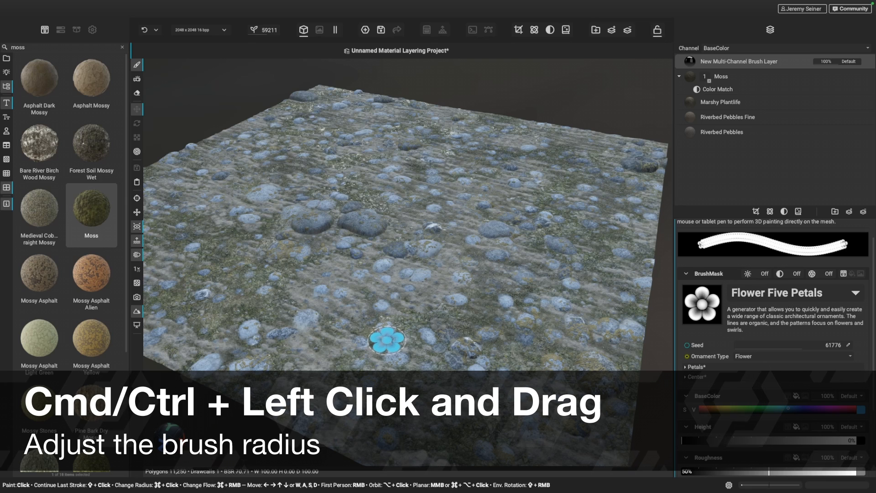
{"action": "left_click_drag", "start_coordinate": [411, 334], "coordinate": [411, 336], "text": "ctrl"}
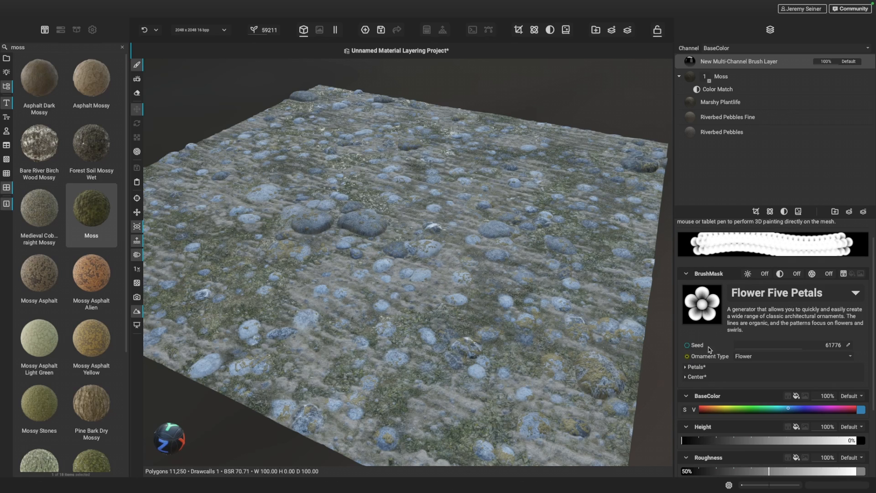
Try different petal count and width values for the Flower Five Petals brush mask
{"action": "left_click", "coordinate": [687, 369]}
{"action": "scroll", "coordinate": [686, 386], "scroll_direction": "down", "scroll_amount": 3}
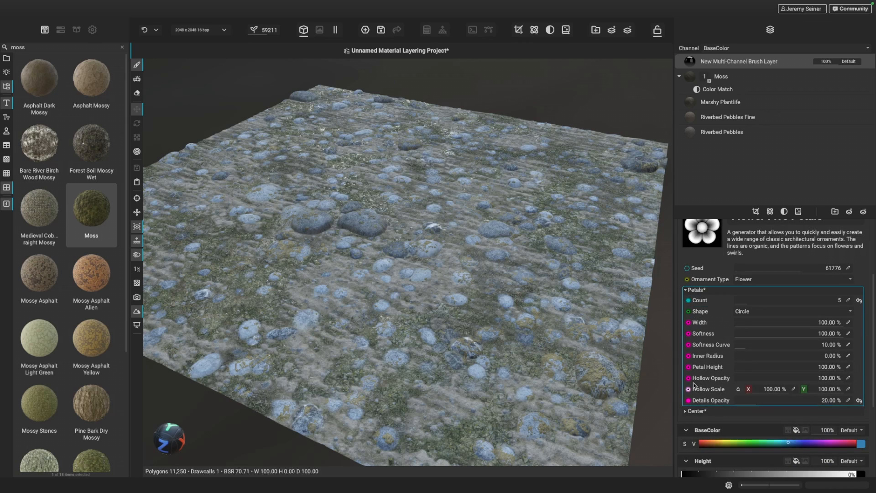
{"action": "left_click", "coordinate": [686, 409]}
{"action": "scroll", "coordinate": [710, 357], "scroll_direction": "down", "scroll_amount": 1}
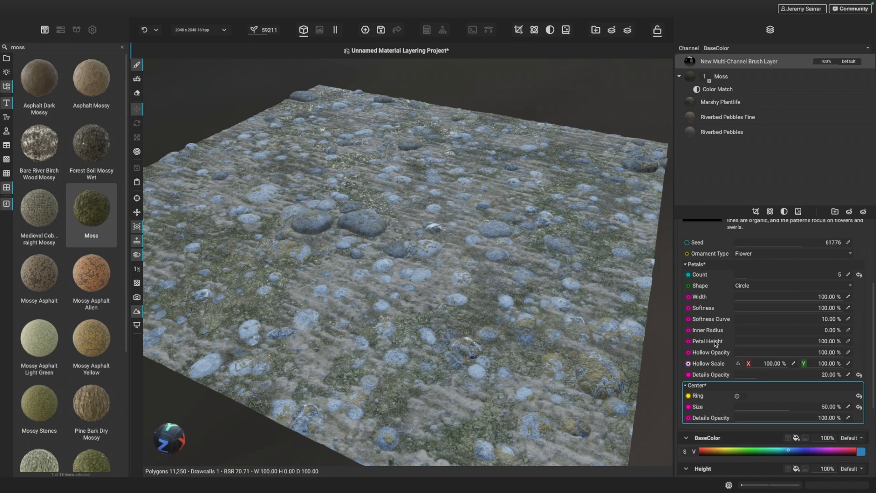
{"action": "scroll", "coordinate": [703, 332], "scroll_direction": "up", "scroll_amount": 2}
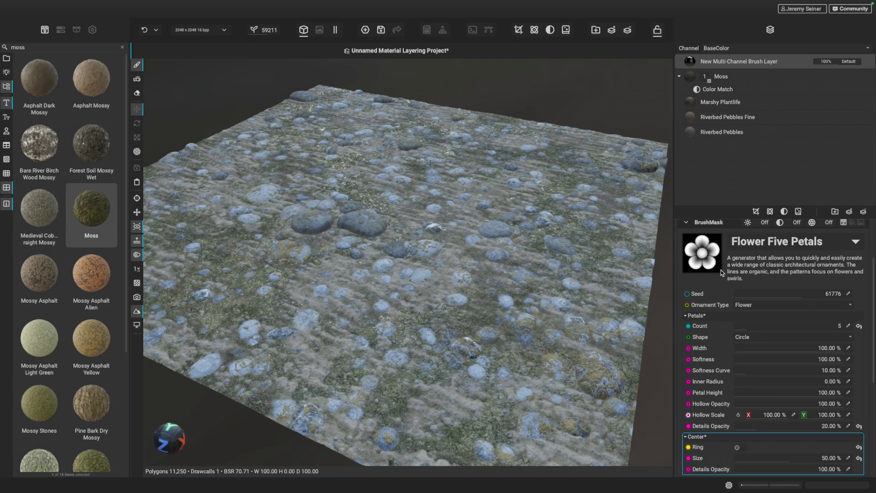
{"action": "mouse_move", "coordinate": [749, 326]}
{"action": "left_mouse_down"}
{"action": "mouse_move", "coordinate": [758, 330]}
{"action": "mouse_move", "coordinate": [740, 330]}
{"action": "mouse_move", "coordinate": [747, 327]}
{"action": "left_mouse_up"}
{"action": "left_click", "coordinate": [858, 326]}
{"action": "left_click_drag", "start_coordinate": [813, 350], "coordinate": [849, 352]}
{"action": "scroll", "coordinate": [705, 406], "scroll_direction": "down", "scroll_amount": 1}
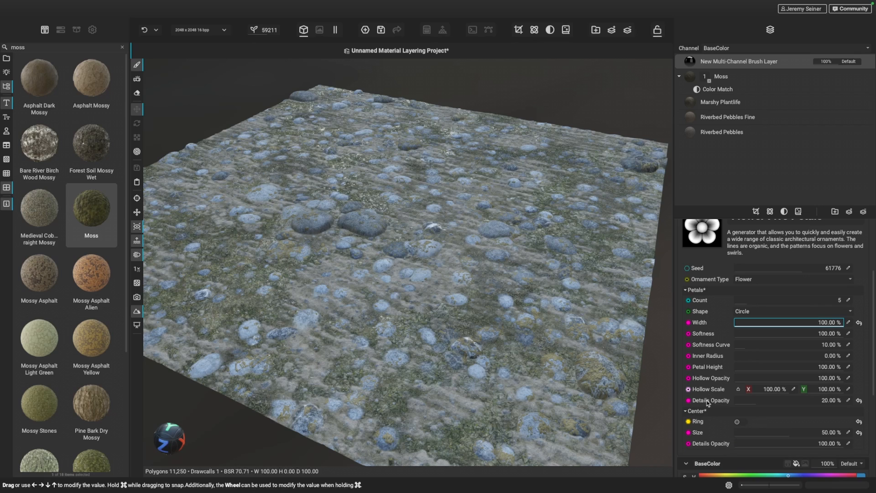
Try a different center size and the Ring option on the flower brush mask, restoring the original center settings
{"action": "left_click_drag", "start_coordinate": [775, 432], "coordinate": [813, 437]}
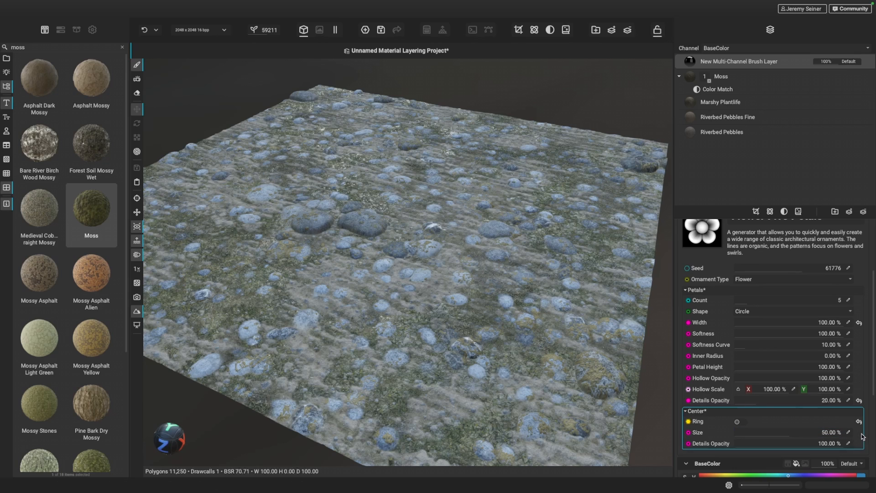
{"action": "left_click", "coordinate": [858, 432]}
{"action": "left_click", "coordinate": [738, 423]}
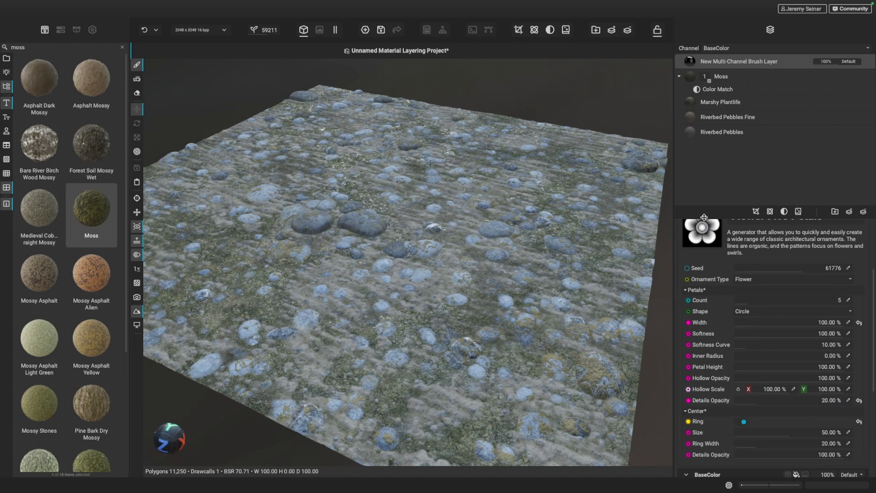
{"action": "left_click", "coordinate": [740, 422]}
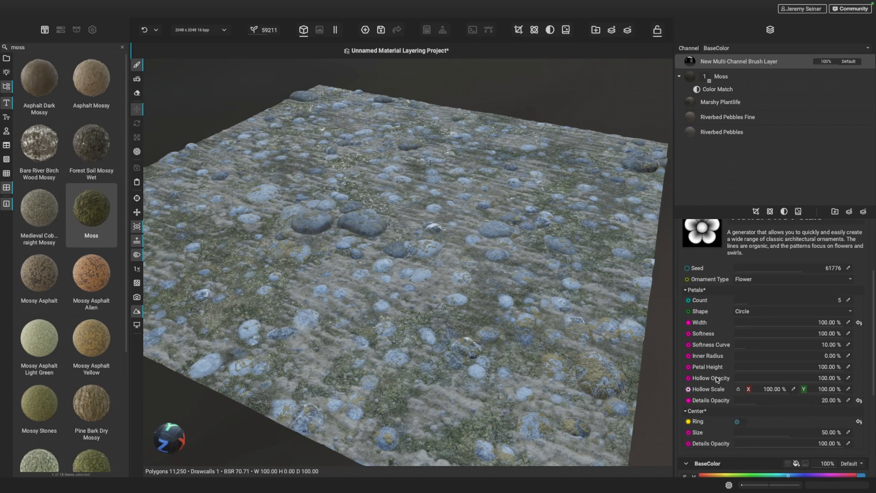
{"action": "scroll", "coordinate": [774, 332], "scroll_direction": "up", "scroll_amount": 1}
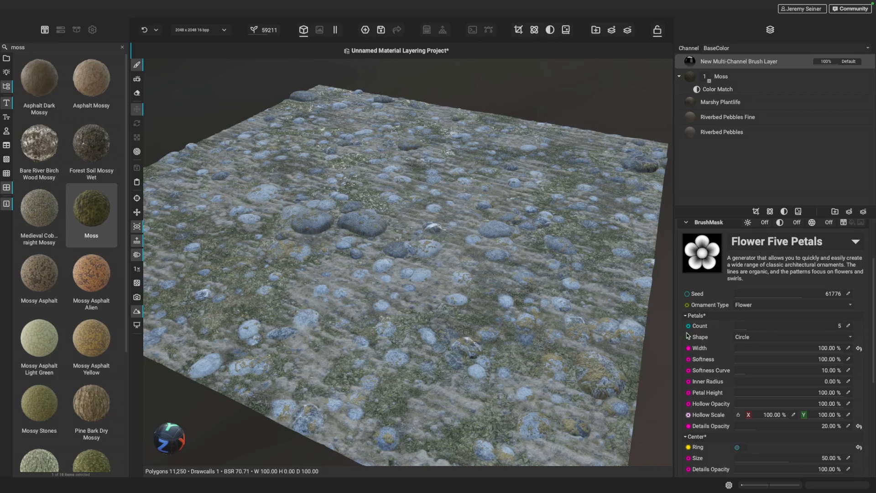
{"action": "scroll", "coordinate": [716, 354], "scroll_direction": "up", "scroll_amount": 1}
{"action": "scroll", "coordinate": [716, 320], "scroll_direction": "up", "scroll_amount": 1}
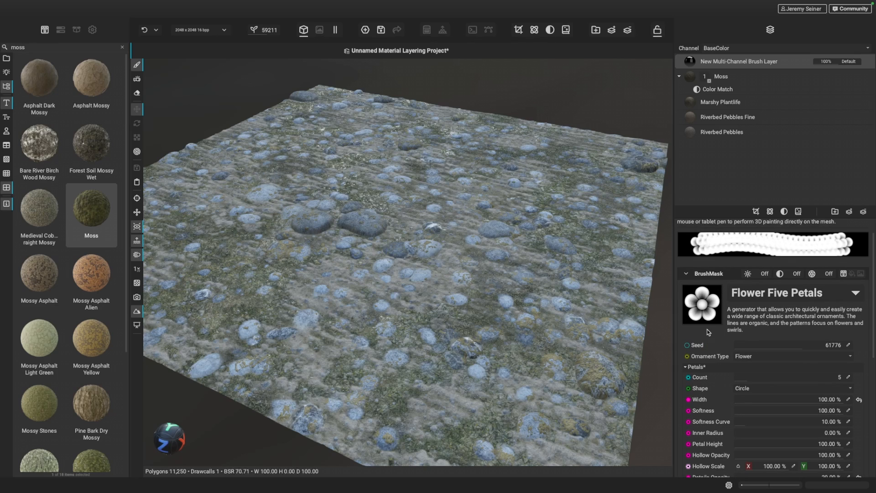
{"action": "left_click", "coordinate": [691, 367]}
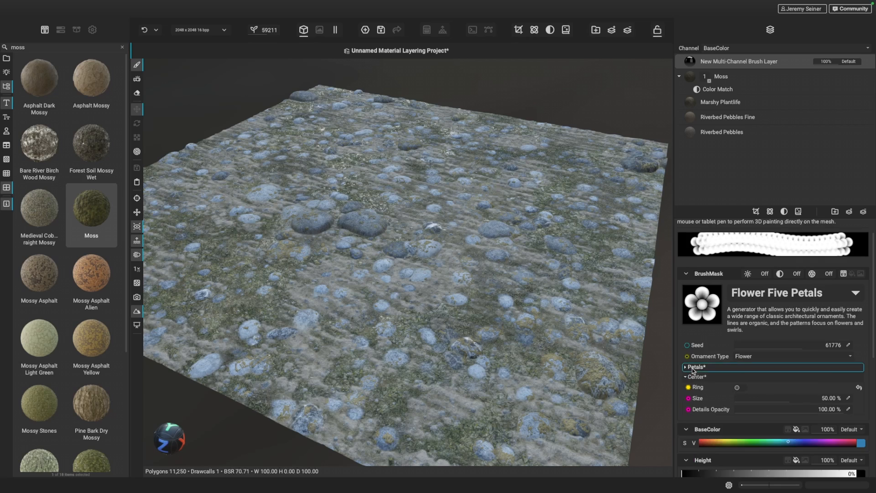
{"action": "left_click", "coordinate": [689, 378]}
Set the brush's base color to pure white by removing its saturation and raising its value to full
{"action": "scroll", "coordinate": [732, 343], "scroll_direction": "down", "scroll_amount": 2}
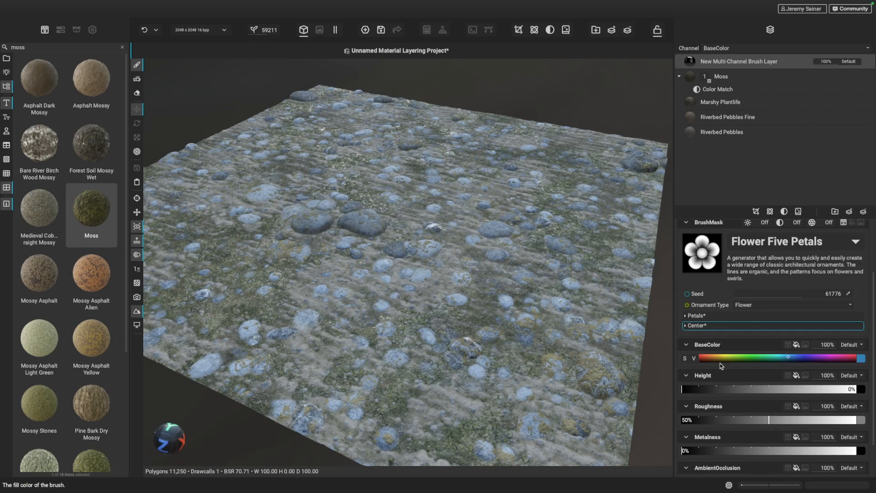
{"action": "left_click", "coordinate": [684, 358]}
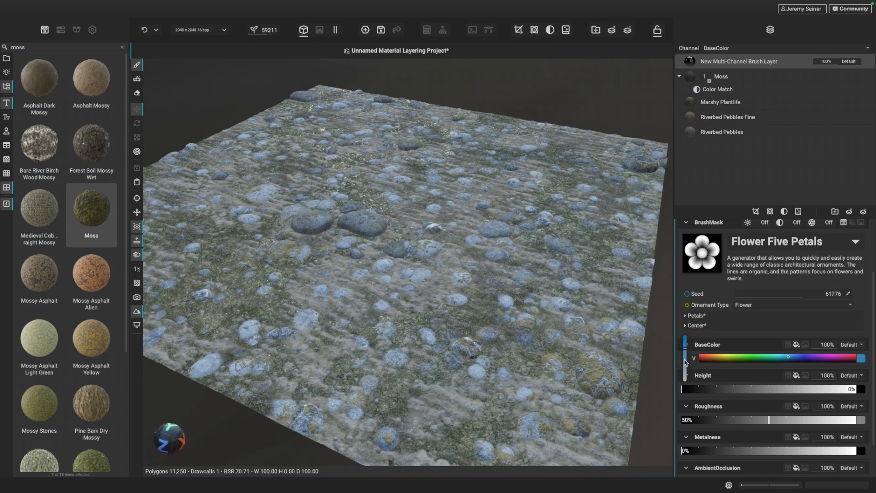
{"action": "left_click_drag", "start_coordinate": [683, 405], "coordinate": [683, 405]}
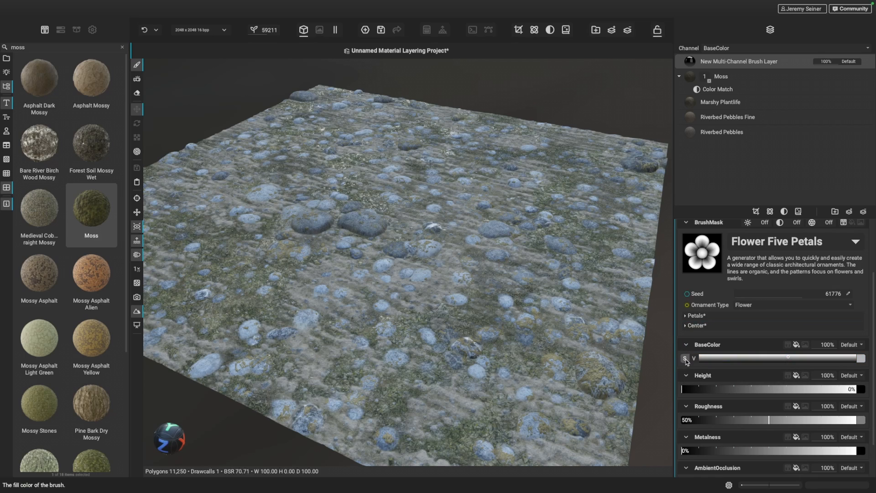
{"action": "left_click_drag", "start_coordinate": [695, 360], "coordinate": [694, 358]}
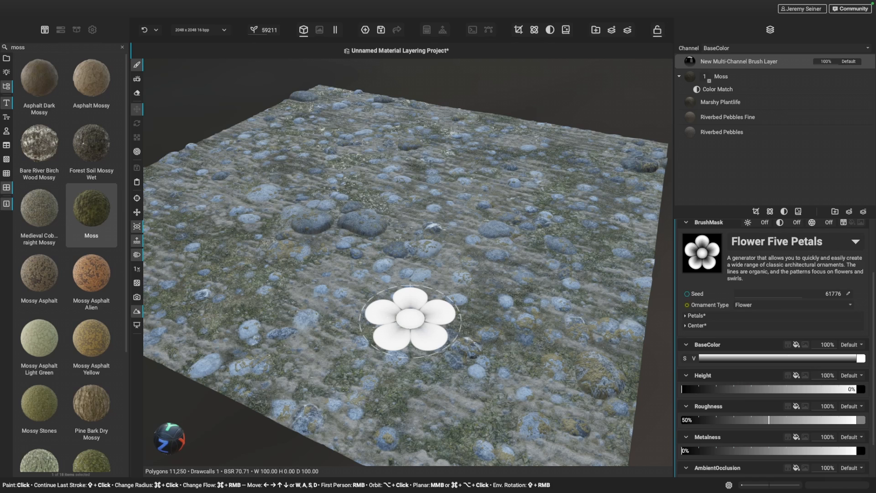
Stamp one large white flower on the riverbed near the edge of the plane
{"action": "middle_click_drag", "start_coordinate": [303, 296], "coordinate": [350, 307]}
{"action": "left_click_drag", "start_coordinate": [350, 306], "coordinate": [328, 298], "text": "alt"}
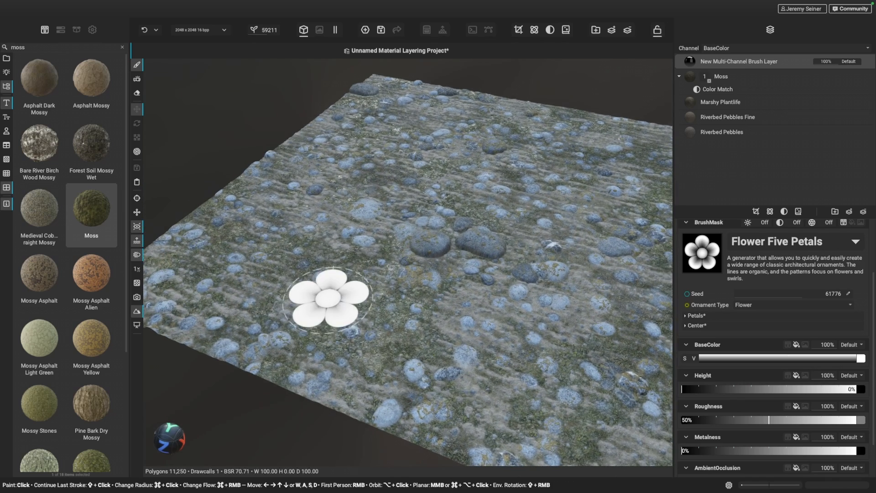
{"action": "key", "text": "a"}
{"action": "key", "text": "w"}
{"action": "key", "text": "a"}
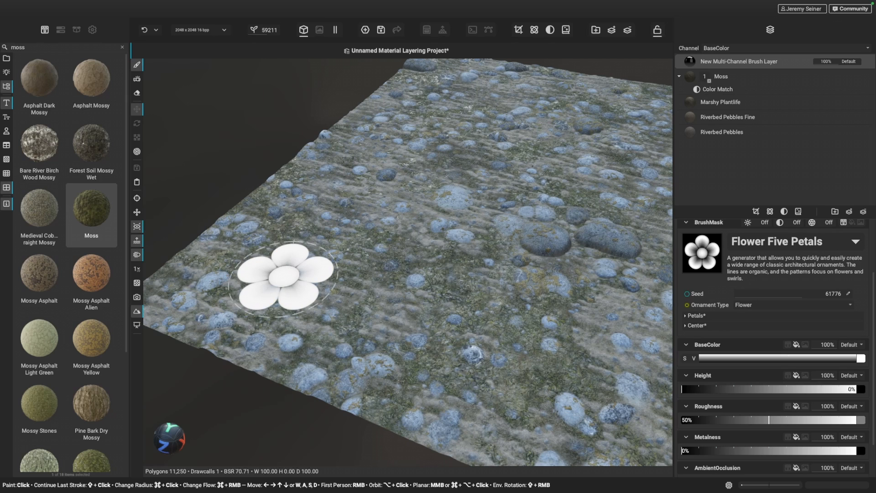
{"action": "left_click", "coordinate": [292, 281]}
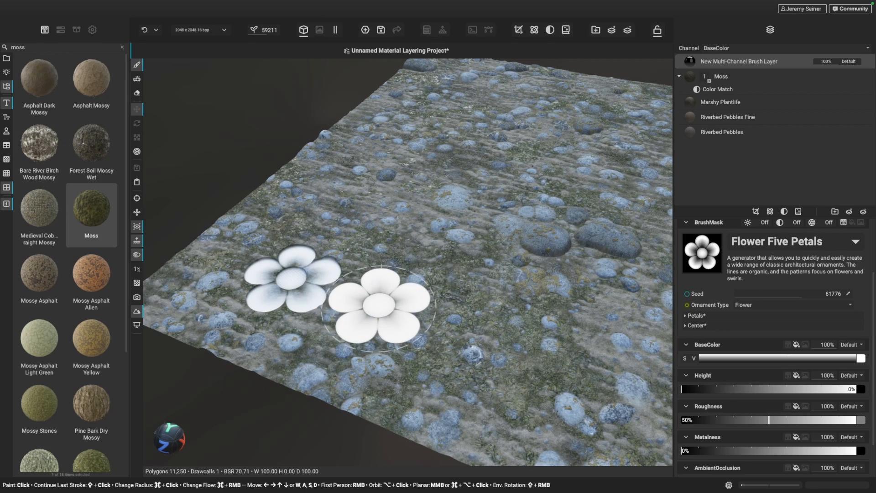
{"action": "scroll", "coordinate": [342, 284], "scroll_direction": "up", "scroll_amount": 2}
{"action": "left_click_drag", "start_coordinate": [403, 312], "coordinate": [371, 259], "text": "alt"}
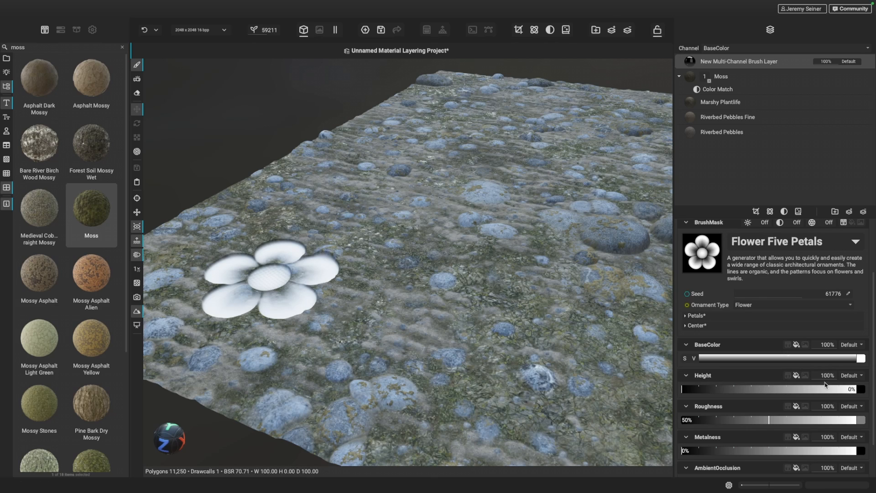
Set the brush layer's Height channel to Add blending with a height value of 2%
{"action": "left_click", "coordinate": [861, 377]}
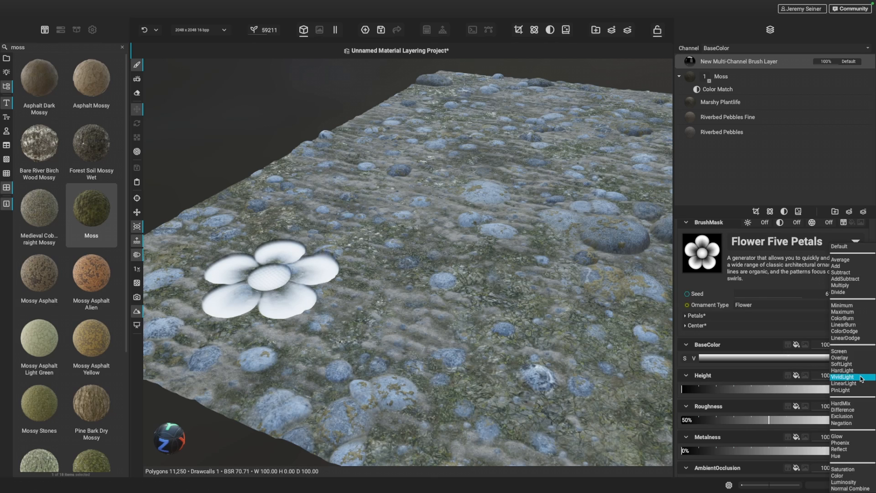
{"action": "left_click", "coordinate": [846, 266]}
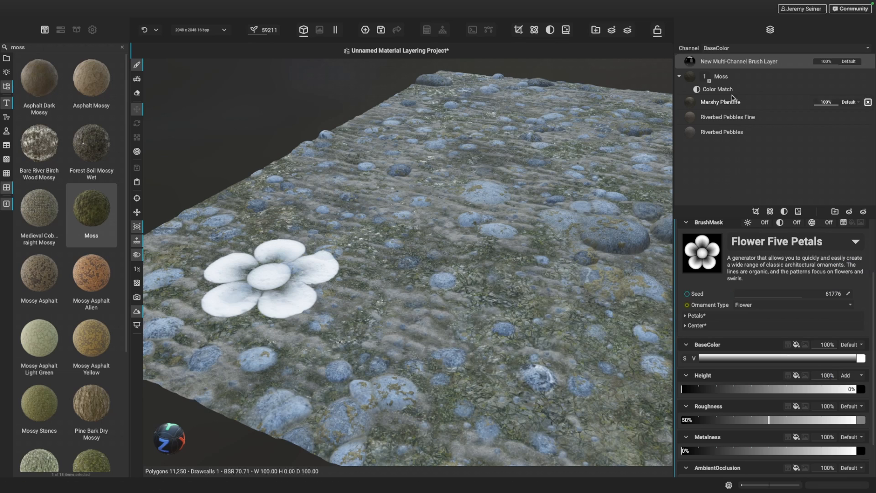
{"action": "left_click", "coordinate": [685, 389]}
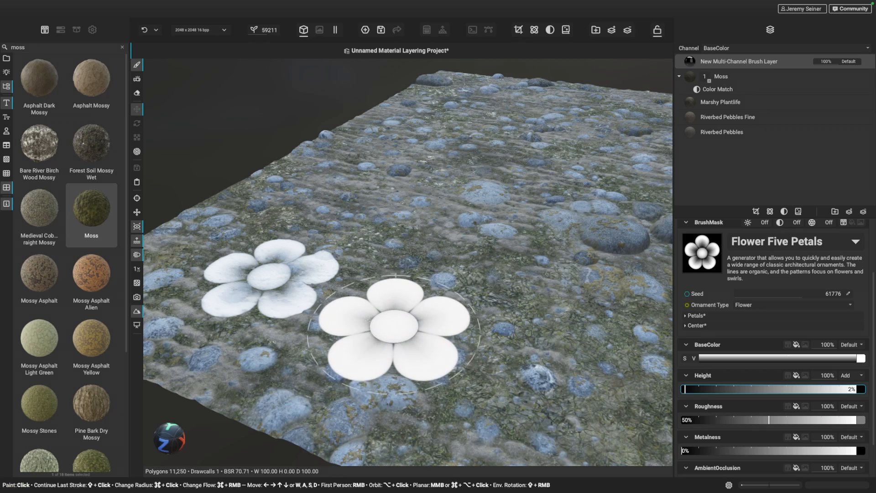
Shrink the brush radius and stamp a small white flower beside the large one
{"action": "left_click_drag", "start_coordinate": [390, 312], "coordinate": [352, 313], "text": "super"}
{"action": "key", "text": "bracketleft"}
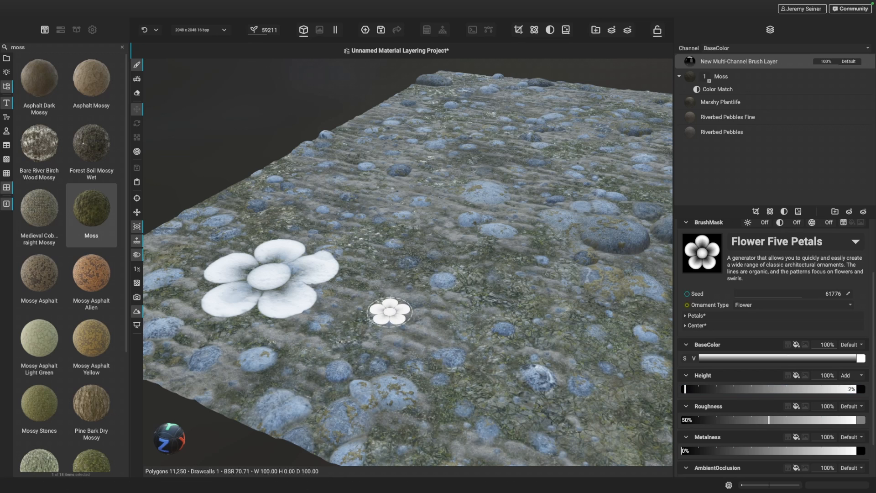
{"action": "scroll", "coordinate": [350, 304], "scroll_direction": "up", "scroll_amount": 3}
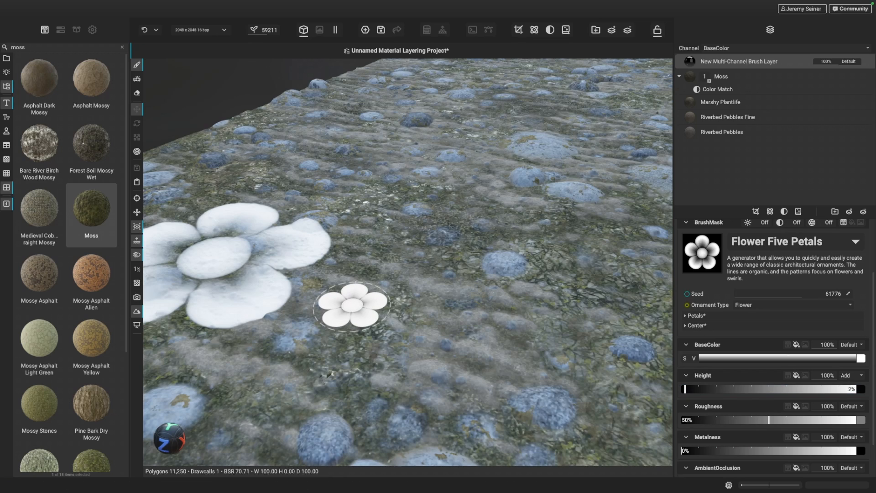
{"action": "left_click", "coordinate": [351, 291]}
{"action": "scroll", "coordinate": [412, 297], "scroll_direction": "up", "scroll_amount": 4}
{"action": "middle_click_drag", "start_coordinate": [429, 315], "coordinate": [441, 318]}
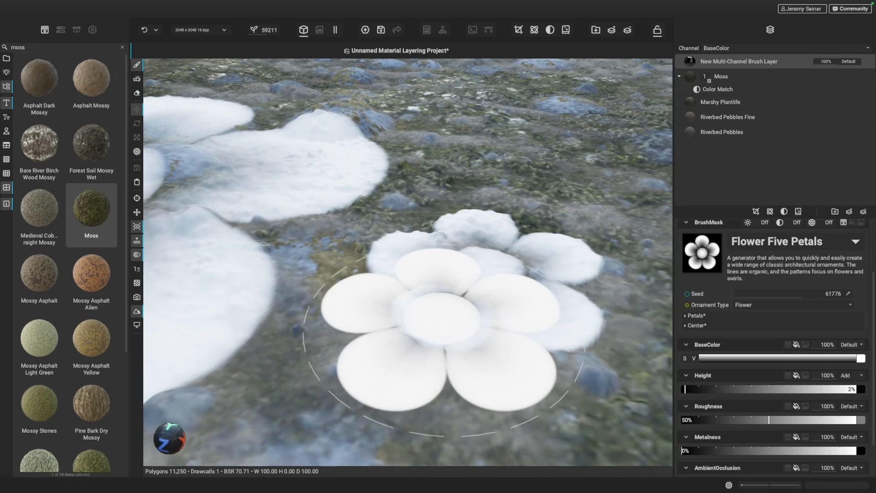
Examine both painted flowers with the layer deselected and the lighting rotated, and reselect the Multi-Channel Brush layer
{"action": "left_click", "coordinate": [742, 170]}
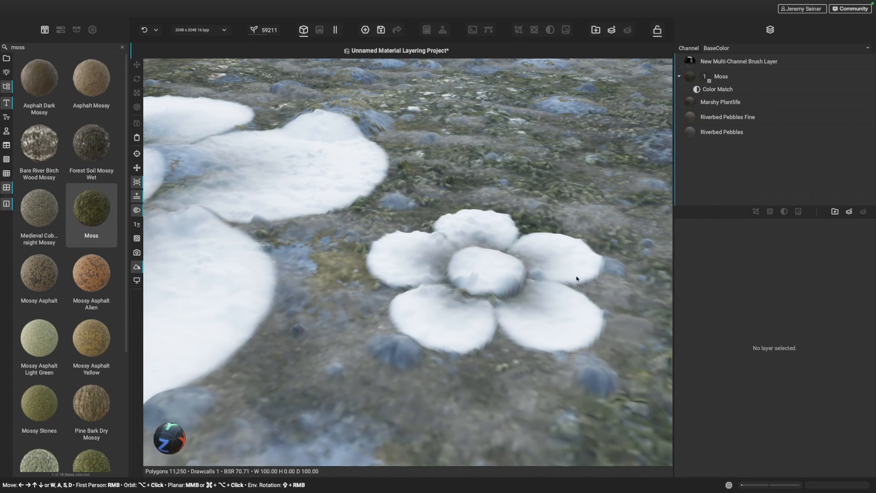
{"action": "scroll", "coordinate": [494, 223], "scroll_direction": "down", "scroll_amount": 5}
{"action": "middle_click_drag", "start_coordinate": [480, 242], "coordinate": [471, 256]}
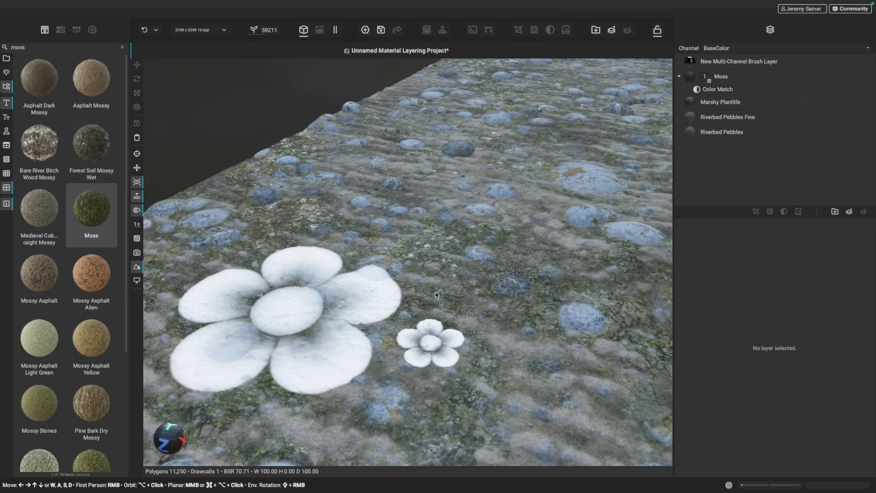
{"action": "middle_click_drag", "start_coordinate": [441, 309], "coordinate": [446, 297]}
{"action": "right_click_drag", "start_coordinate": [446, 297], "coordinate": [466, 297], "text": "shift"}
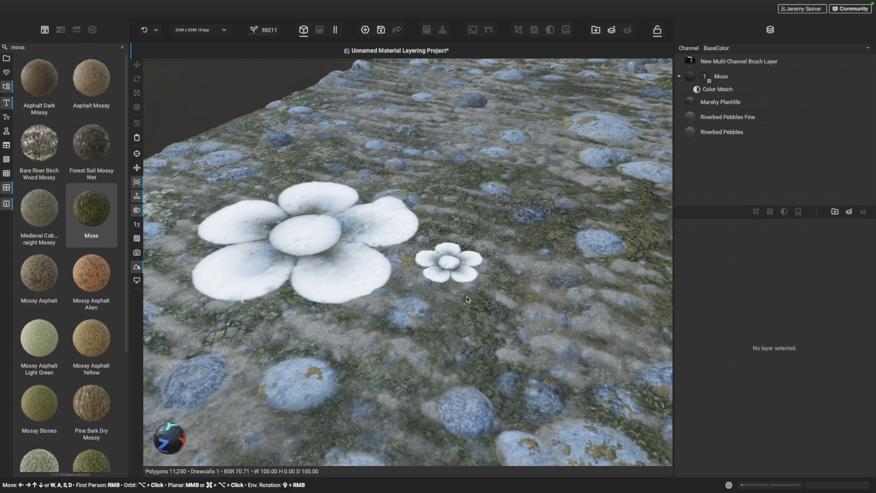
{"action": "left_click", "coordinate": [691, 61]}
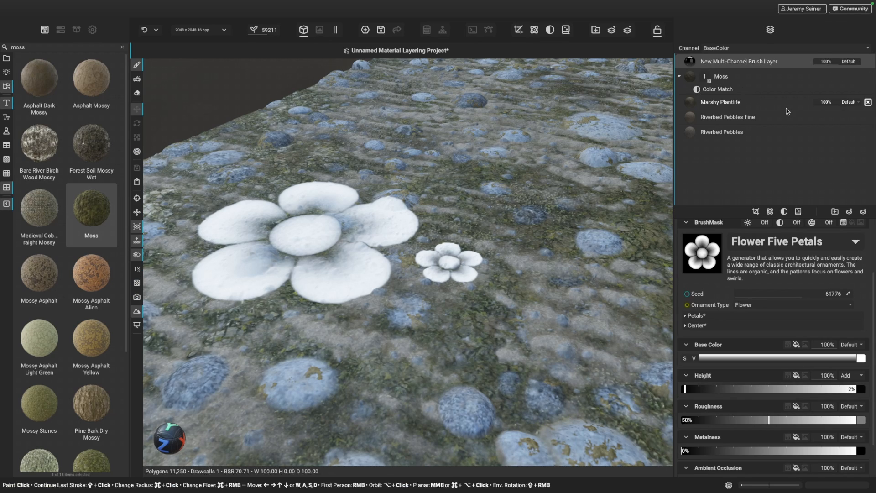
Add a Gradient Map filter from the library to the multi-channel brush layer that holds the flowers
{"action": "left_click", "coordinate": [784, 211]}
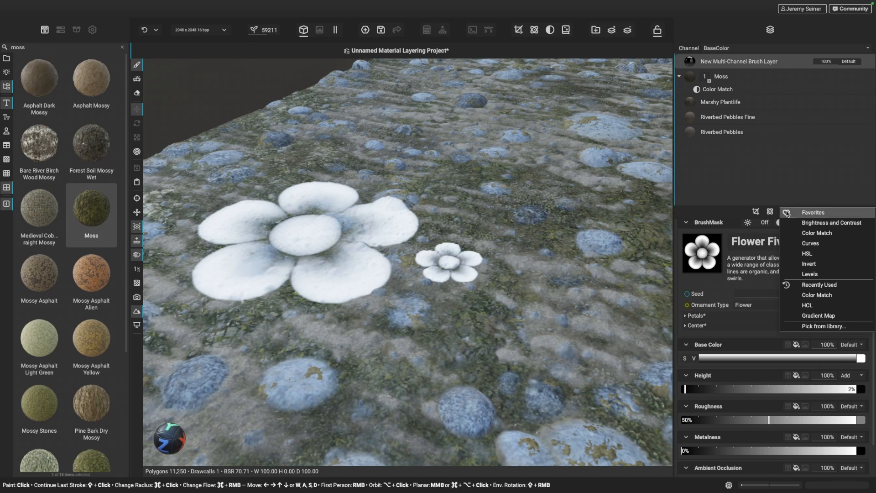
{"action": "left_click", "coordinate": [823, 325]}
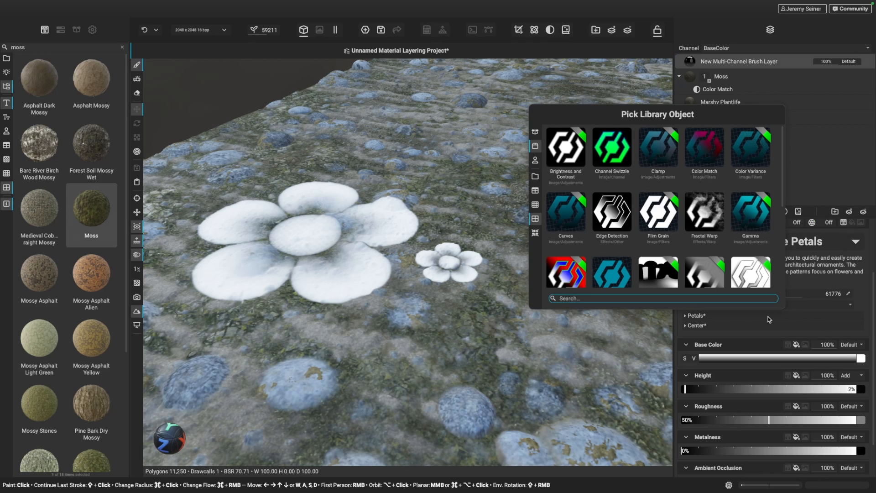
{"action": "type", "text": "gradient"}
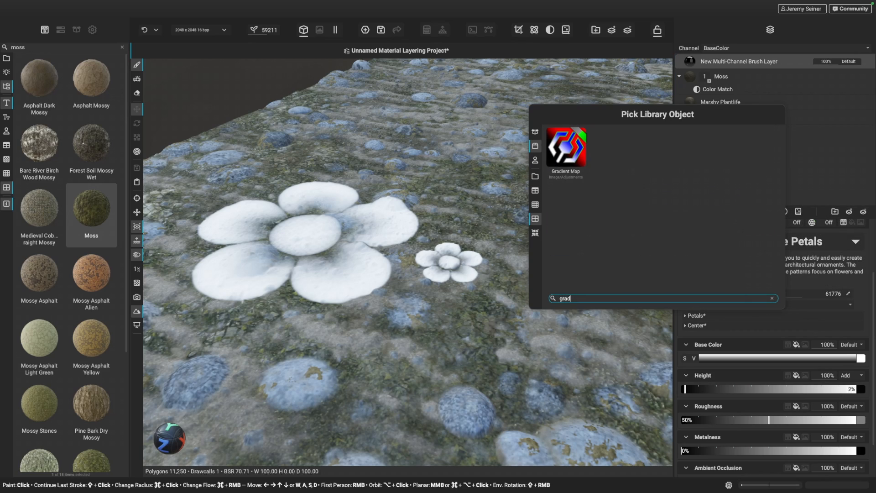
{"action": "double_click", "coordinate": [571, 149]}
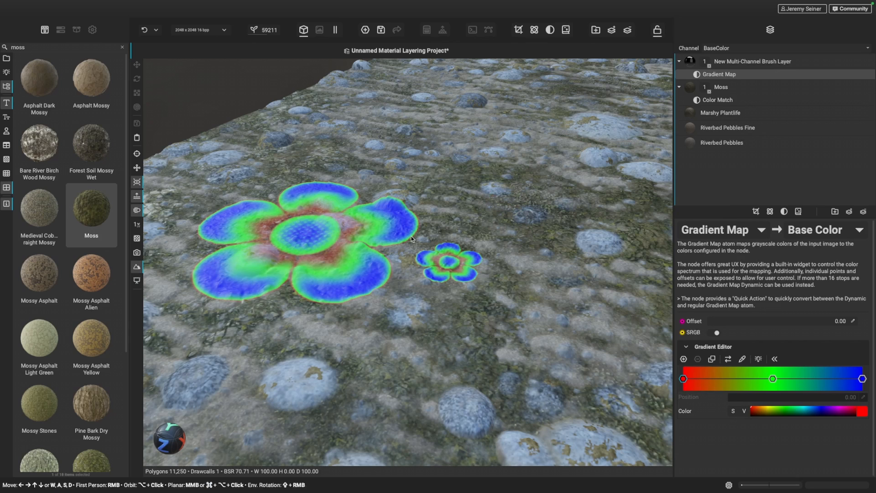
Solo the multi-channel brush layer's output in the viewport and inspect the two flowers on the plain surface
{"action": "left_click", "coordinate": [760, 63]}
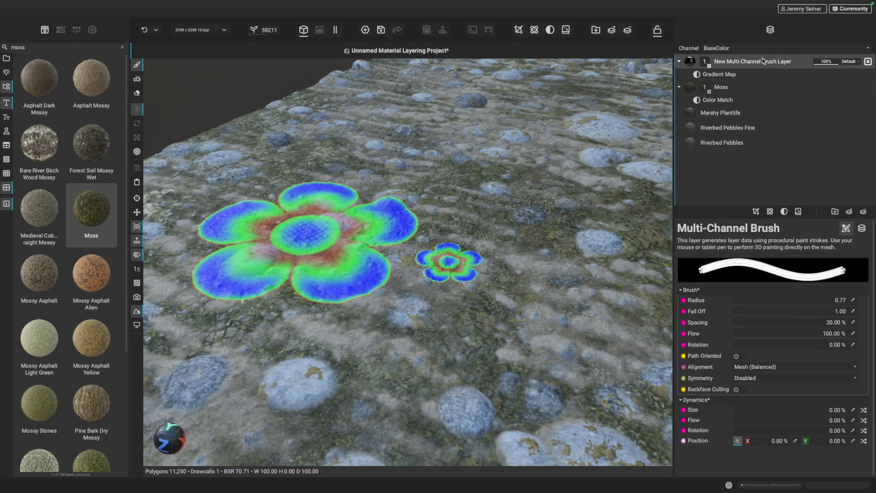
{"action": "right_click", "coordinate": [754, 64]}
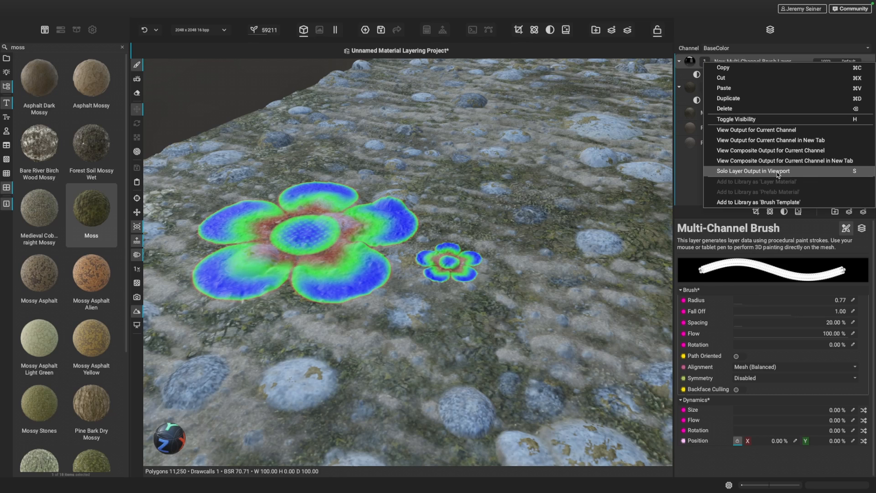
{"action": "left_click", "coordinate": [753, 171]}
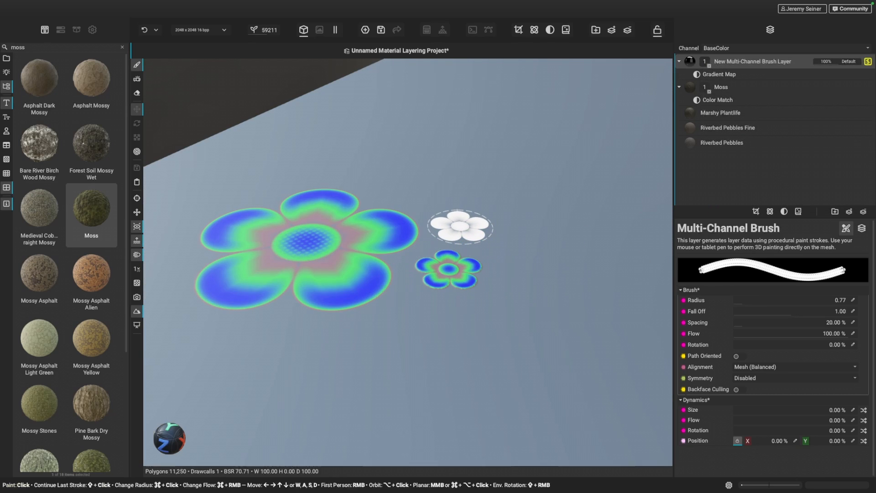
{"action": "left_click", "coordinate": [746, 174]}
{"action": "left_click_drag", "start_coordinate": [338, 249], "coordinate": [378, 265], "text": "alt"}
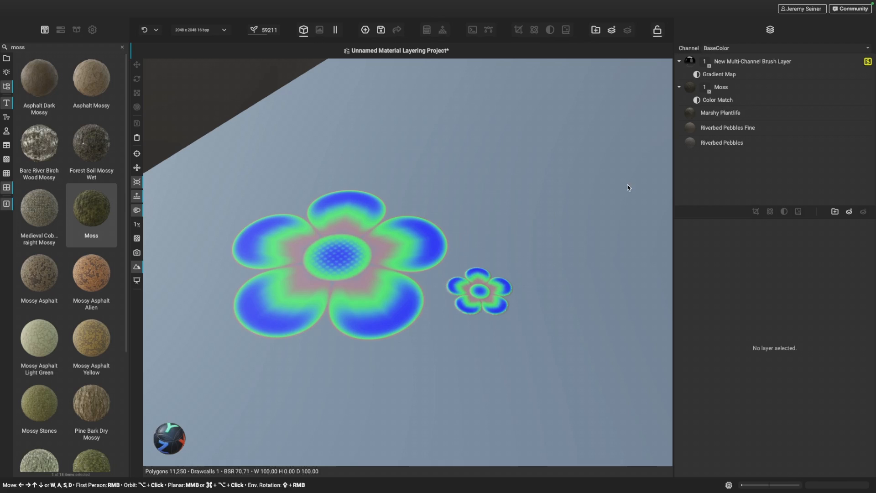
Remove the green middle stop from the Gradient Map's gradient, leaving only the two end stops
{"action": "left_click", "coordinate": [723, 75]}
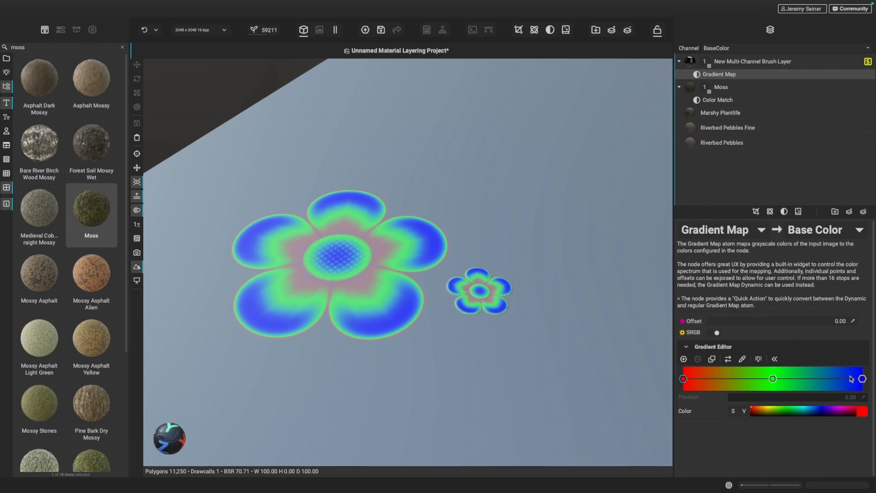
{"action": "mouse_move", "coordinate": [778, 382]}
{"action": "left_mouse_down"}
{"action": "mouse_move", "coordinate": [728, 381]}
{"action": "mouse_move", "coordinate": [780, 381]}
{"action": "mouse_move", "coordinate": [728, 381]}
{"action": "mouse_move", "coordinate": [757, 381]}
{"action": "left_mouse_up"}
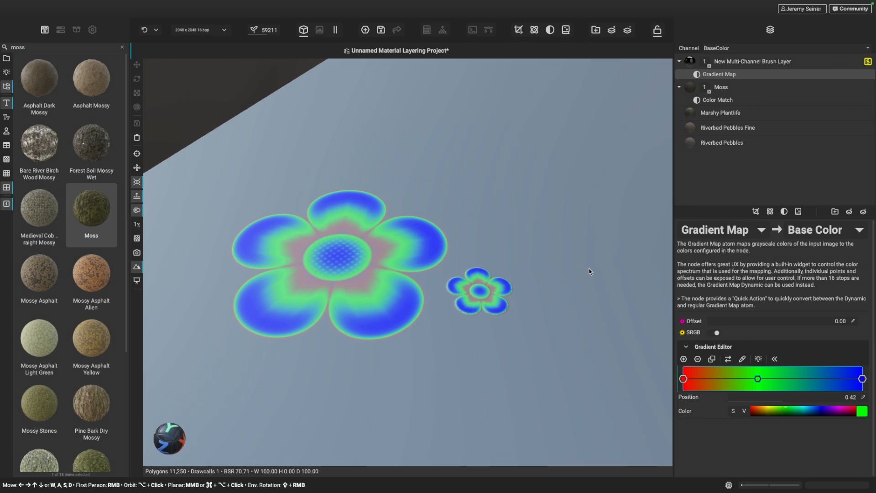
{"action": "mouse_move", "coordinate": [759, 382]}
{"action": "left_mouse_down"}
{"action": "mouse_move", "coordinate": [727, 382]}
{"action": "mouse_move", "coordinate": [802, 381]}
{"action": "mouse_move", "coordinate": [757, 386]}
{"action": "left_mouse_up"}
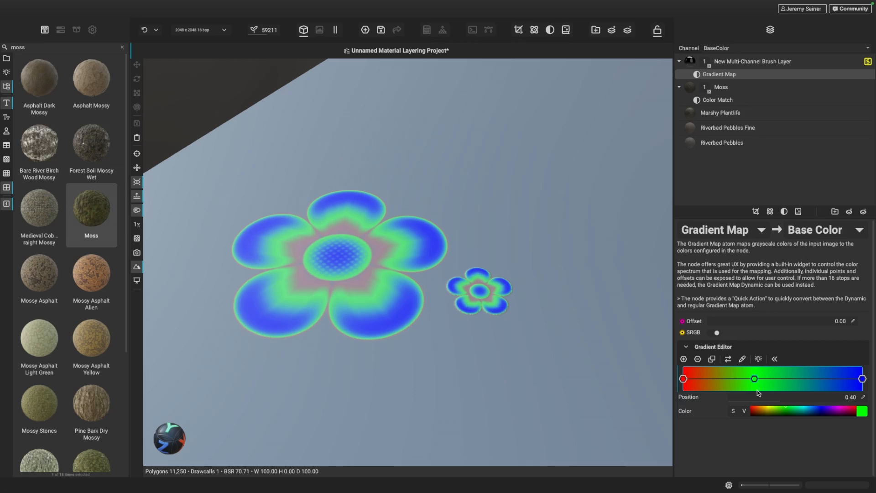
{"action": "left_click", "coordinate": [697, 359]}
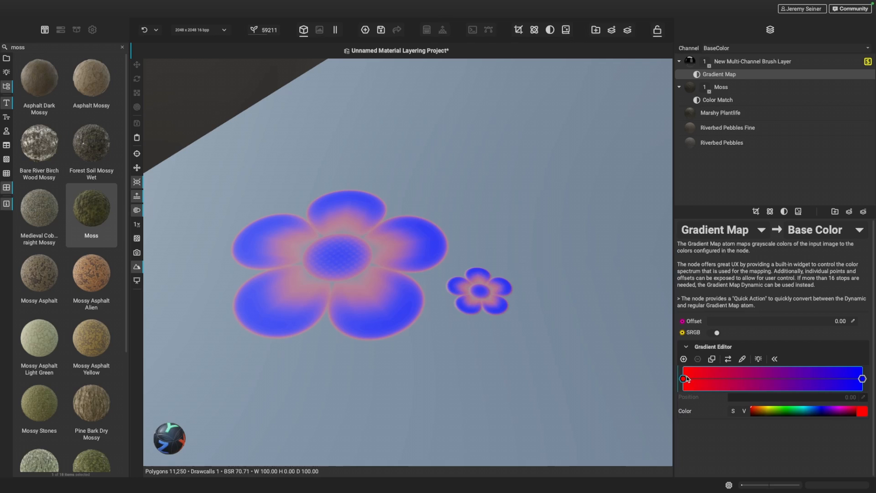
Change the gradient's red start stop to the saved medium-blue swatch (H 0.6006, S 0.6574, V 0.7917)
{"action": "left_click", "coordinate": [783, 410]}
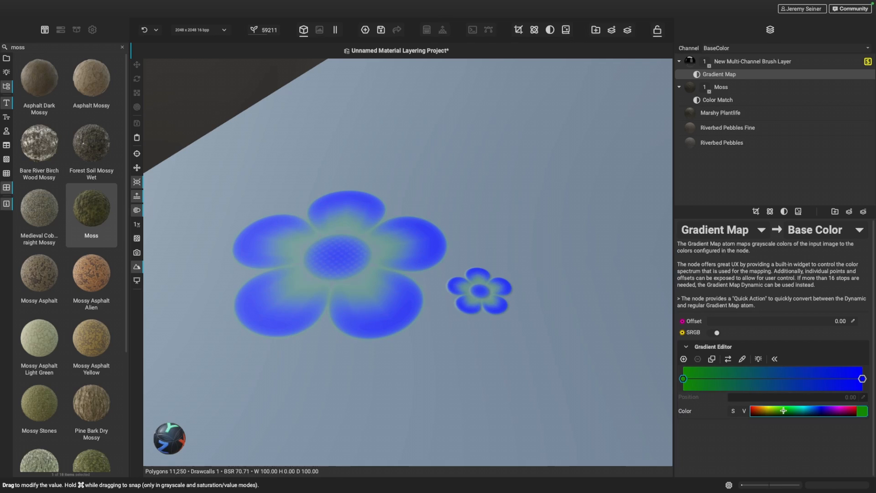
{"action": "left_click_drag", "start_coordinate": [784, 410], "coordinate": [804, 410]}
{"action": "left_click", "coordinate": [863, 412]}
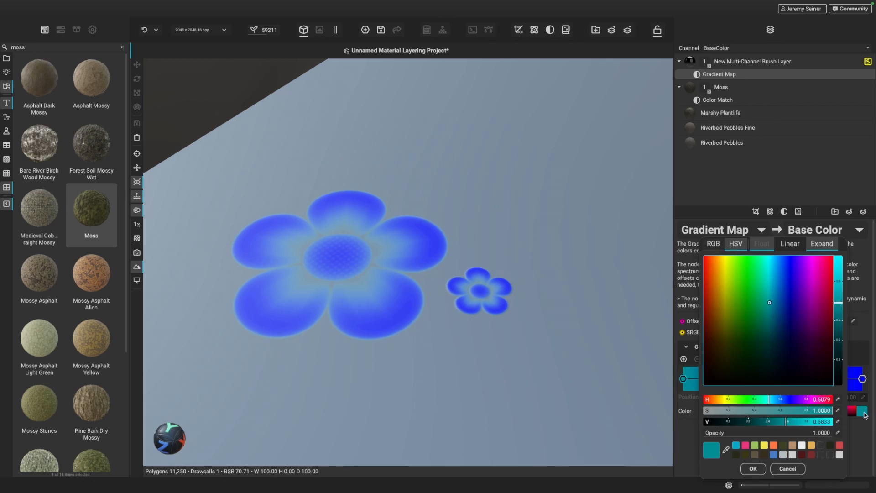
{"action": "left_click", "coordinate": [773, 455]}
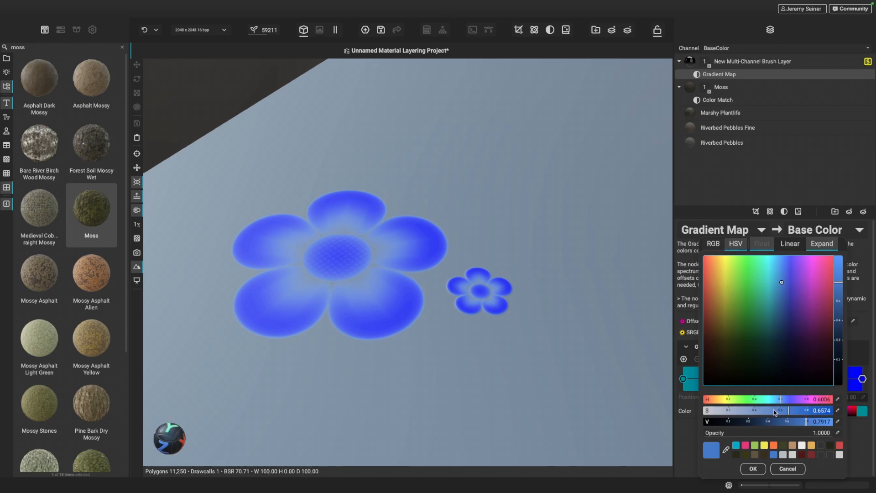
{"action": "left_click", "coordinate": [753, 468]}
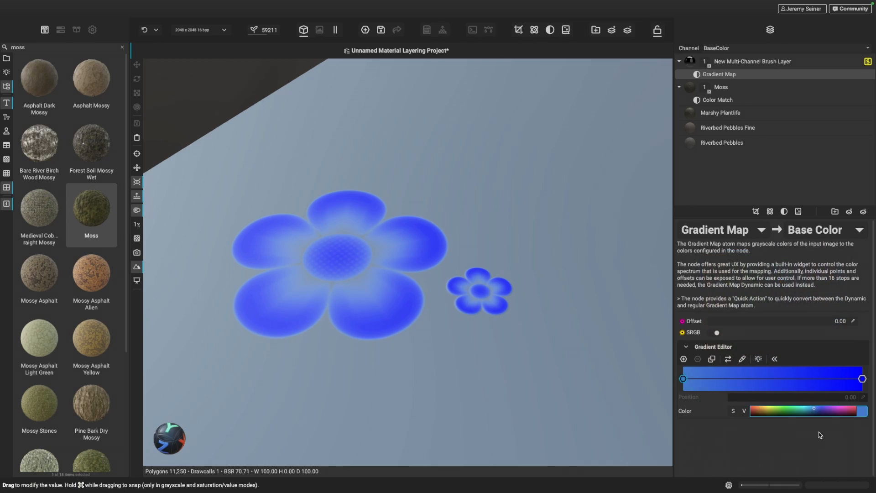
Change the gradient's end stop to the saved pale grey-blue swatch (H 0.5441, S 0.0648, V 0.7500)
{"action": "left_click", "coordinate": [861, 379]}
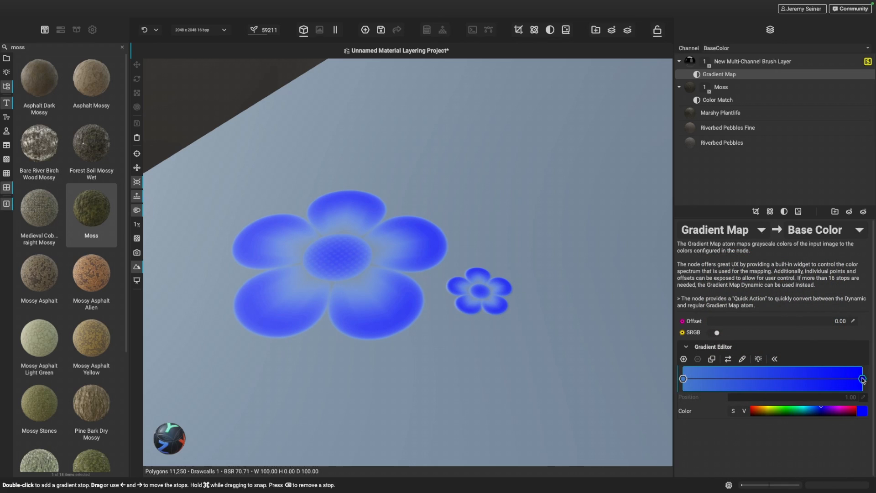
{"action": "double_click", "coordinate": [861, 379]}
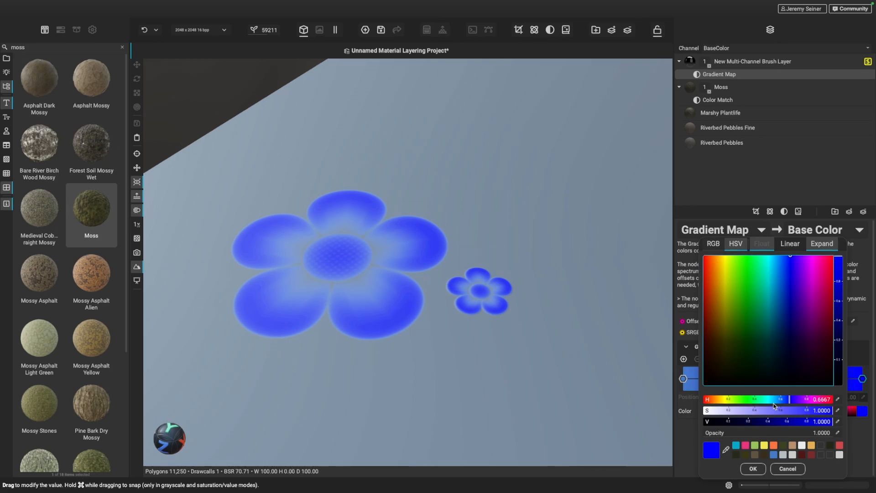
{"action": "left_click_drag", "start_coordinate": [774, 405], "coordinate": [719, 411]}
{"action": "left_click_drag", "start_coordinate": [789, 400], "coordinate": [784, 400]}
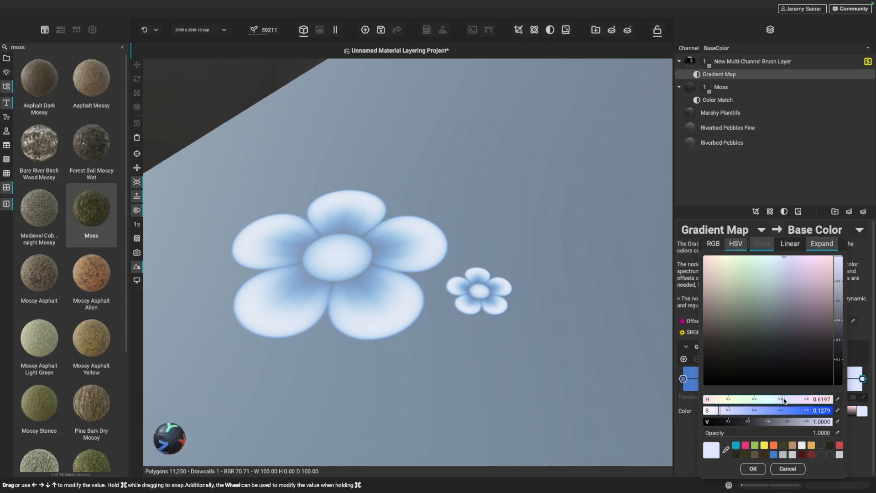
{"action": "left_click", "coordinate": [783, 455]}
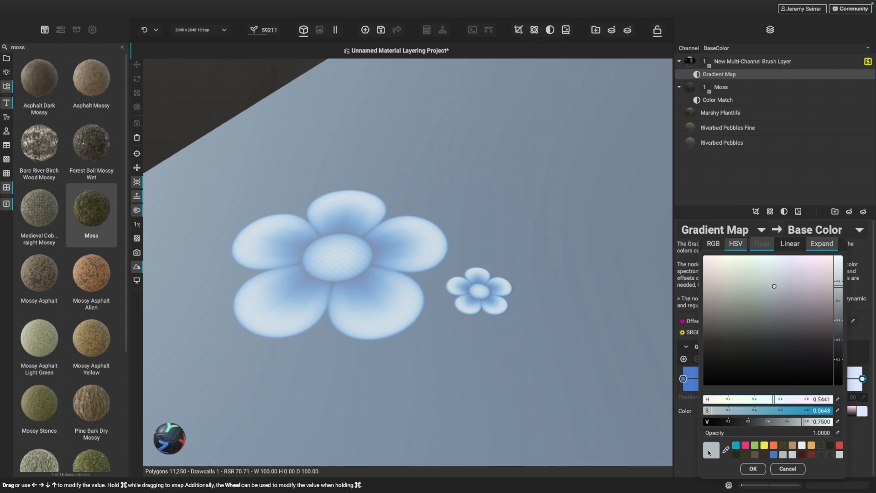
{"action": "left_click", "coordinate": [752, 469]}
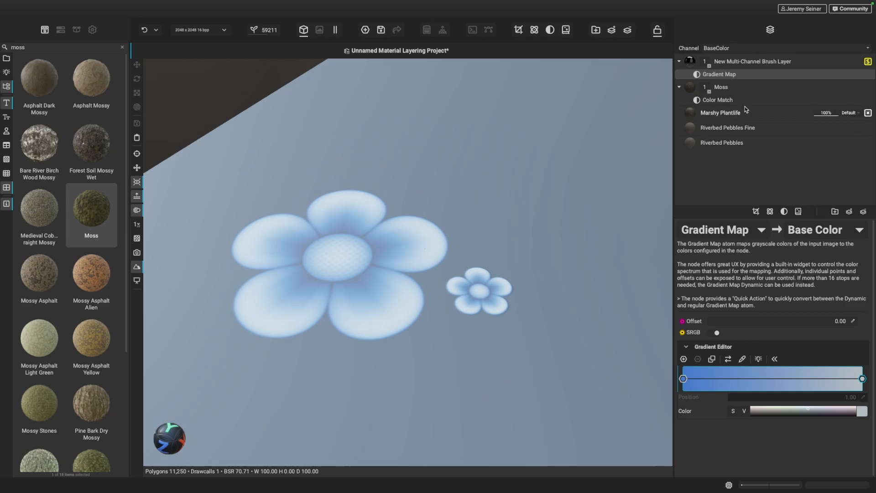
Turn off solo for the multi-channel brush layer and inspect the recolored flowers against the mossy pebble ground
{"action": "left_click", "coordinate": [868, 61]}
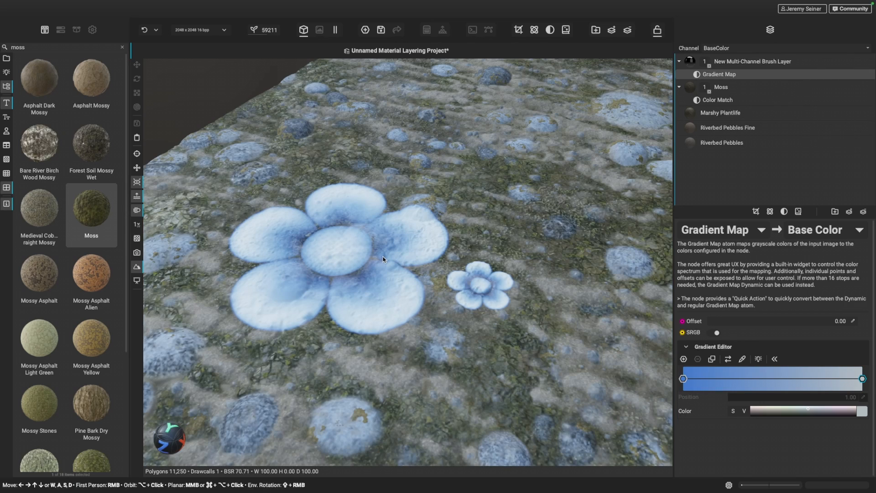
{"action": "scroll", "coordinate": [387, 257], "scroll_direction": "down", "scroll_amount": 5}
{"action": "scroll", "coordinate": [381, 288], "scroll_direction": "up", "scroll_amount": 4}
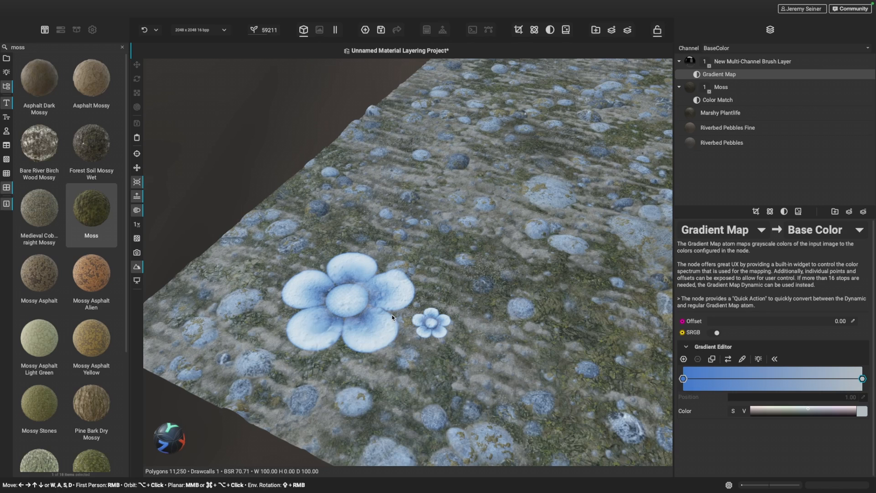
{"action": "middle_click_drag", "start_coordinate": [410, 335], "coordinate": [388, 322]}
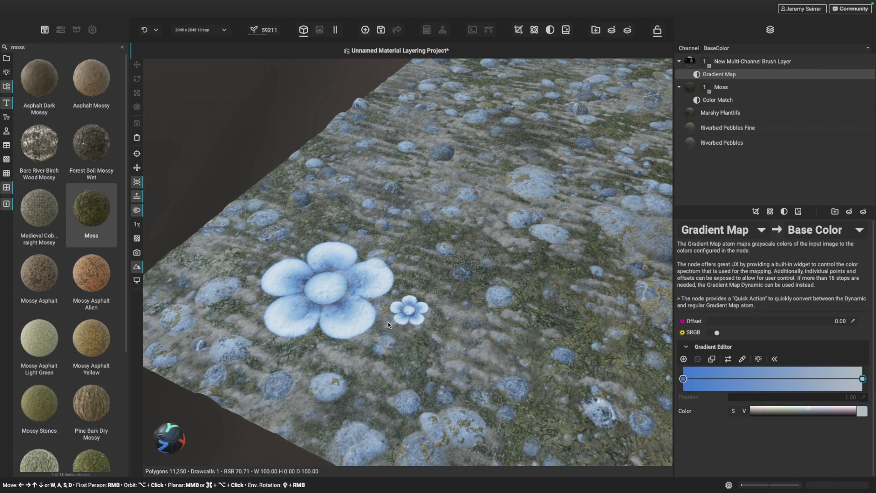
{"action": "middle_click_drag", "start_coordinate": [447, 325], "coordinate": [408, 316]}
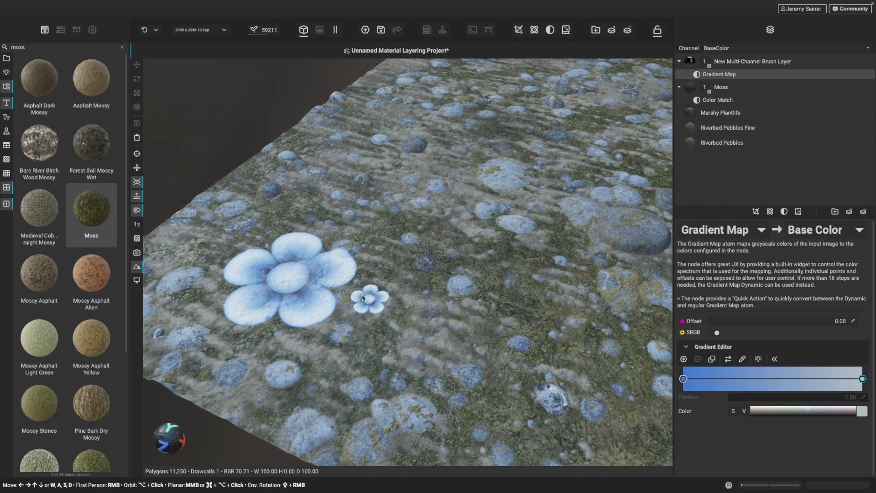
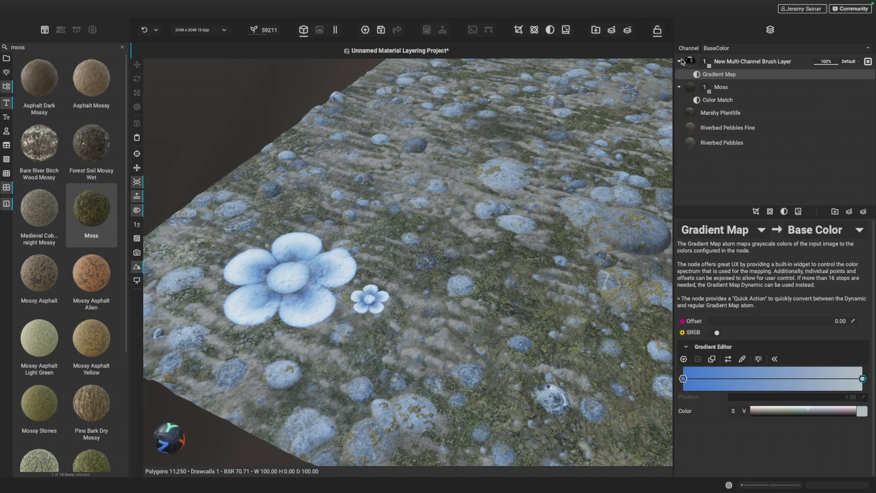
Set the multi-channel brush layer's size dynamics to 100% and its brush radius to 2.26
{"action": "left_click", "coordinate": [783, 62]}
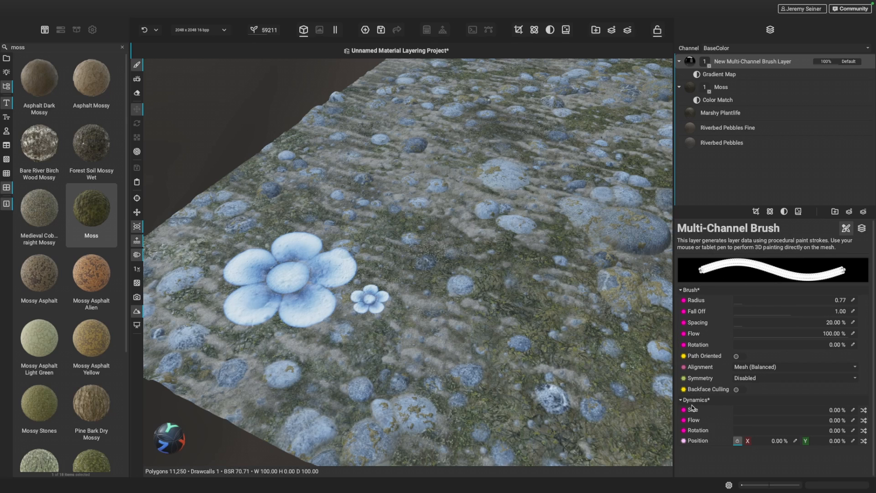
{"action": "left_click_drag", "start_coordinate": [739, 409], "coordinate": [861, 416]}
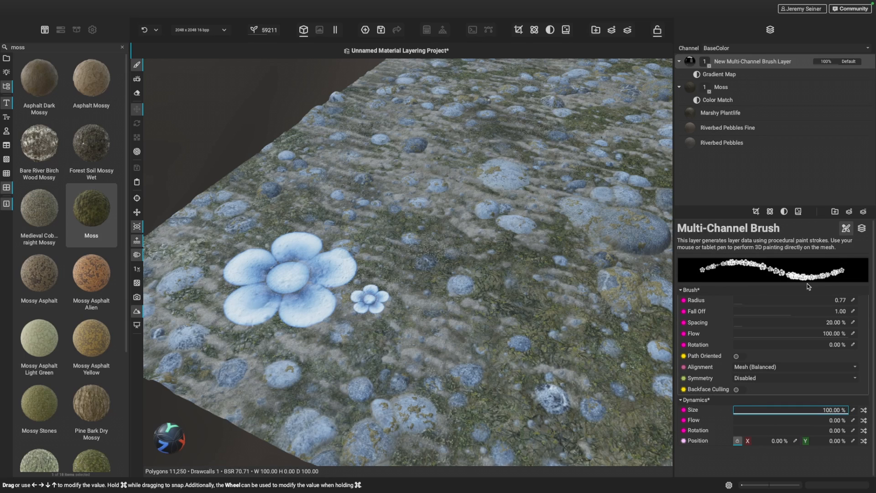
{"action": "left_click_drag", "start_coordinate": [743, 303], "coordinate": [760, 307]}
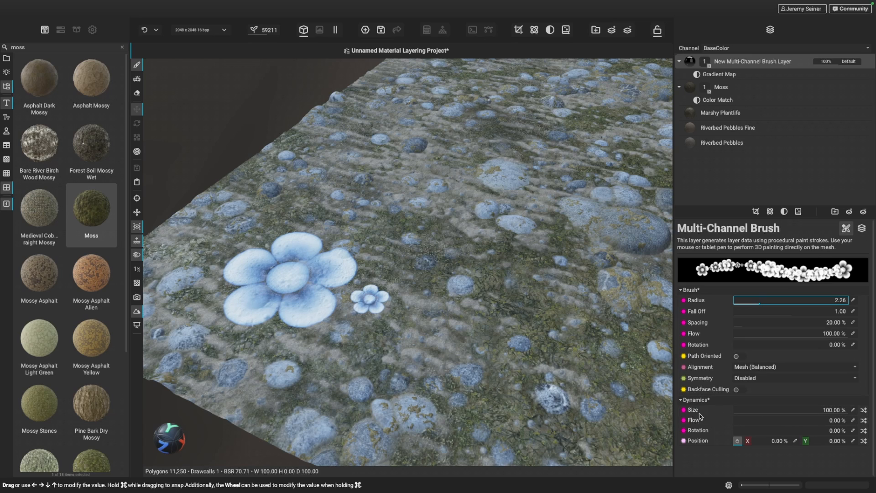
{"action": "left_click", "coordinate": [863, 410]}
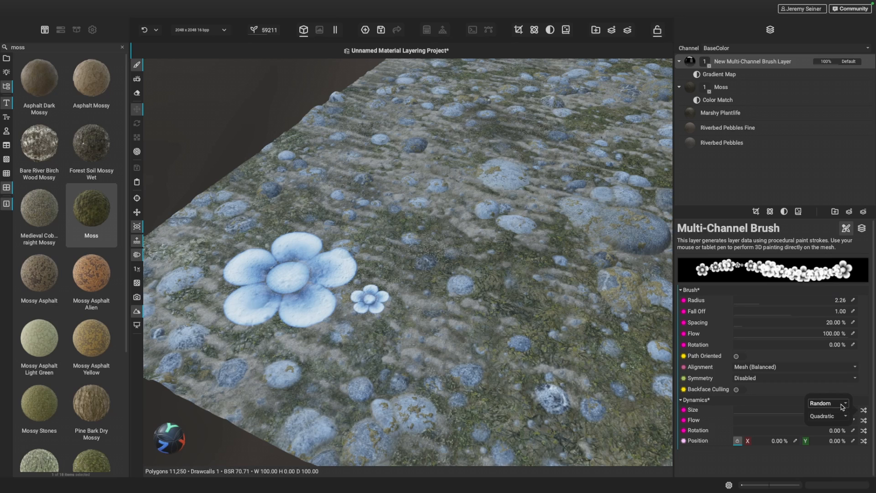
{"action": "left_click", "coordinate": [843, 404]}
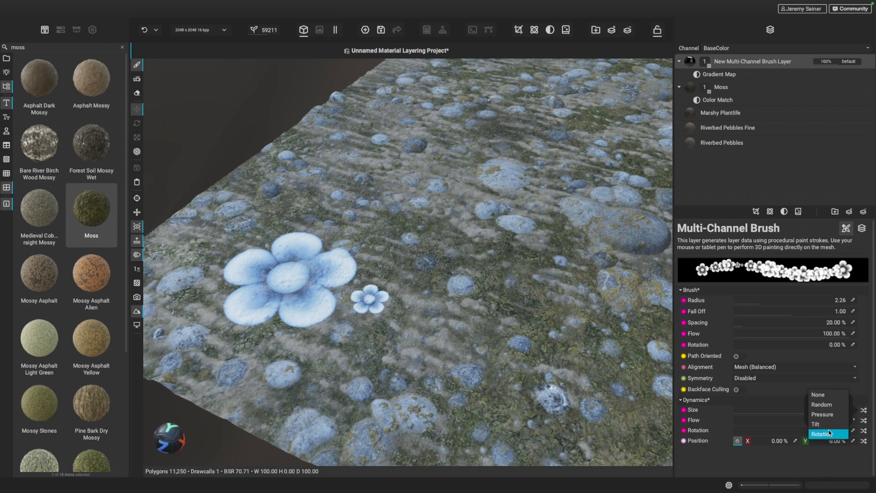
{"action": "left_click", "coordinate": [852, 464]}
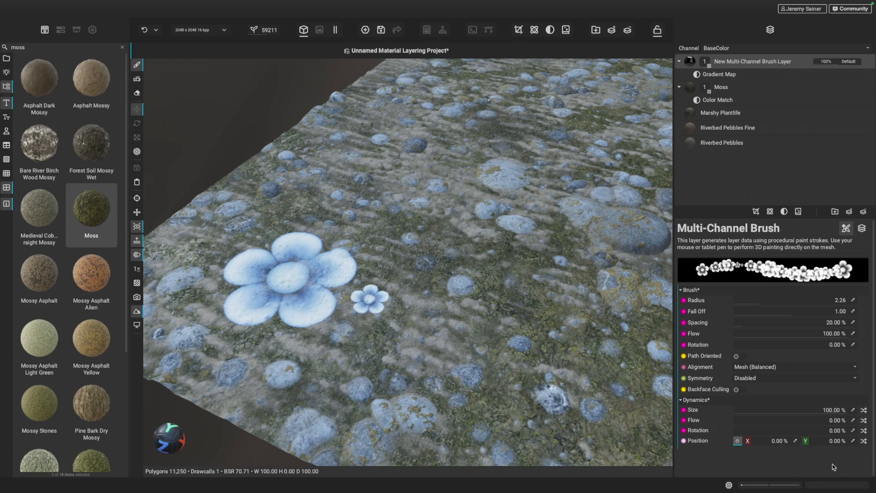
Set the brush's rotation dynamics to 100% and its linked X and Y position dynamics to 200%, accepting the extended range
{"action": "left_click_drag", "start_coordinate": [743, 431], "coordinate": [858, 431]}
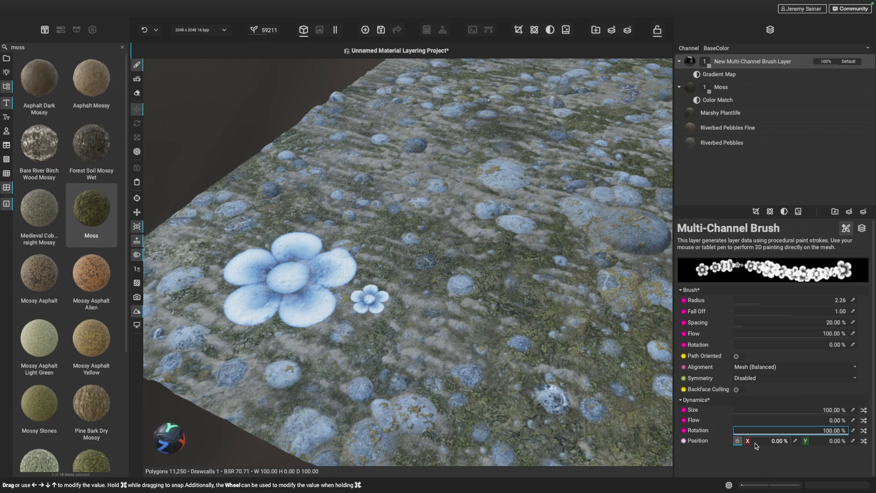
{"action": "left_click_drag", "start_coordinate": [756, 441], "coordinate": [794, 443]}
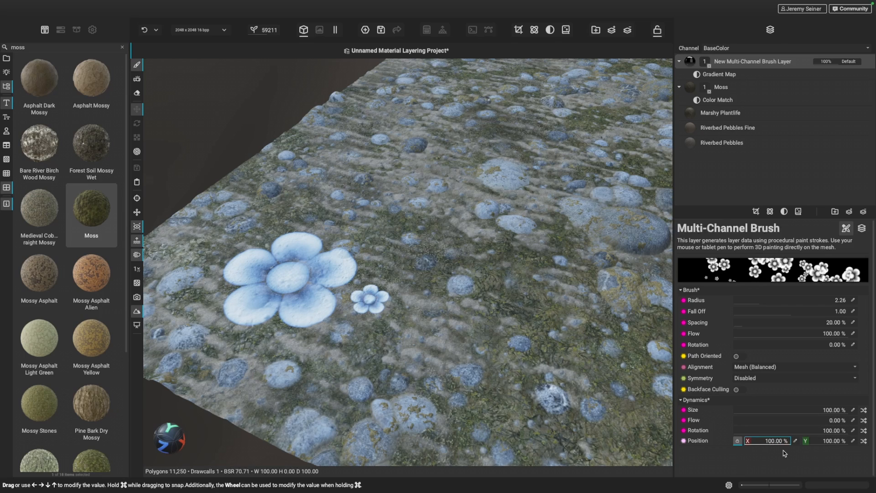
{"action": "left_click", "coordinate": [794, 443]}
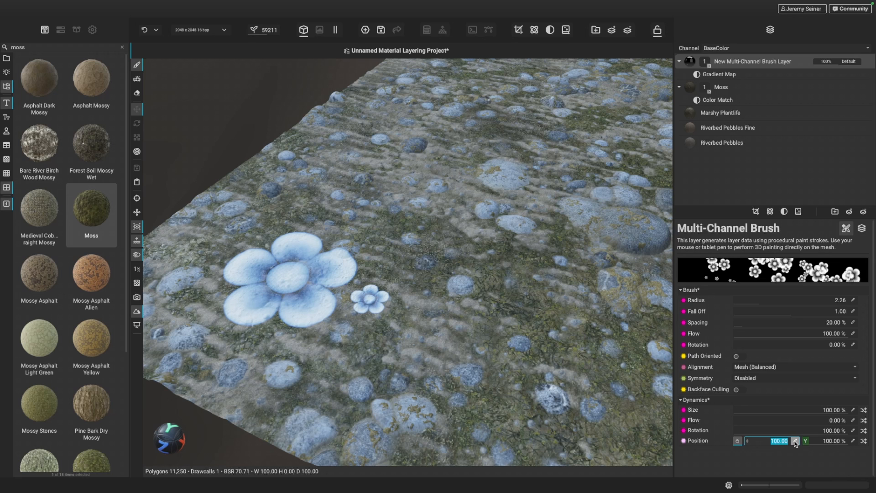
{"action": "type", "text": "200"}
{"action": "key", "text": "Return"}
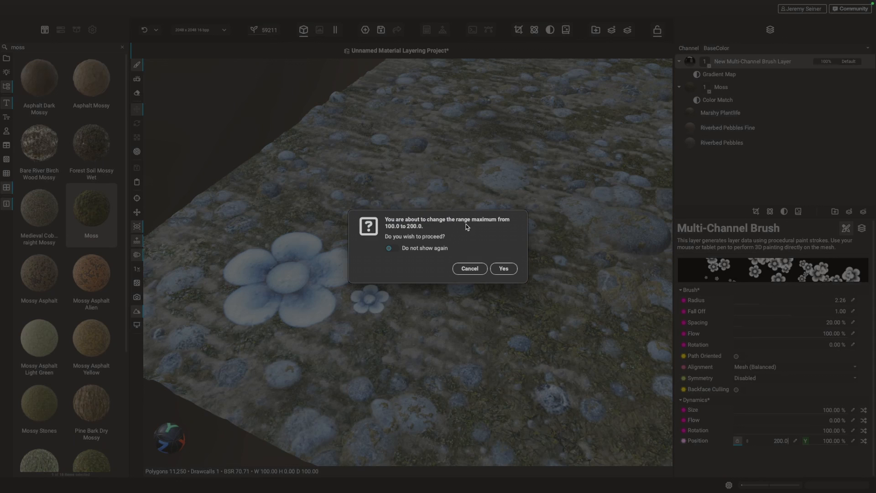
{"action": "left_click", "coordinate": [503, 268]}
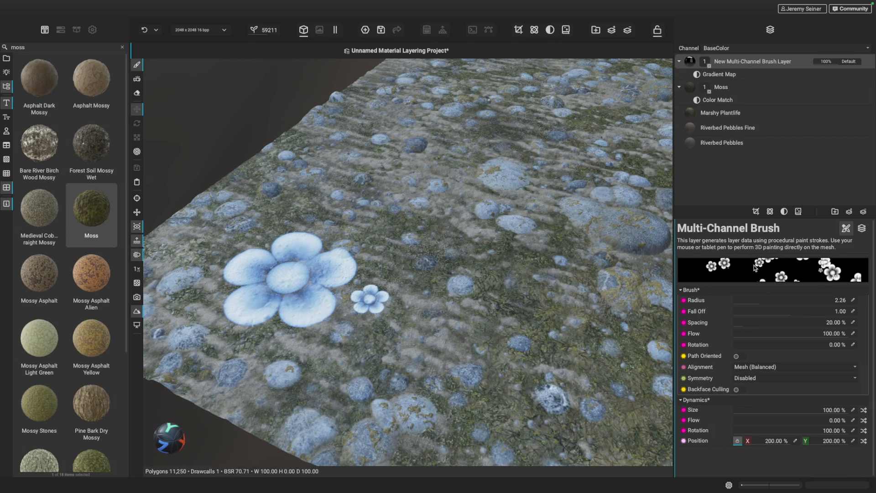
Set the brush spacing to 200% and radius to 0.11, and test it with a stroke of tiny scattered flowers on the ground
{"action": "mouse_move", "coordinate": [759, 304]}
{"action": "left_mouse_down"}
{"action": "mouse_move", "coordinate": [740, 307]}
{"action": "mouse_move", "coordinate": [751, 326]}
{"action": "mouse_move", "coordinate": [866, 331]}
{"action": "left_mouse_up"}
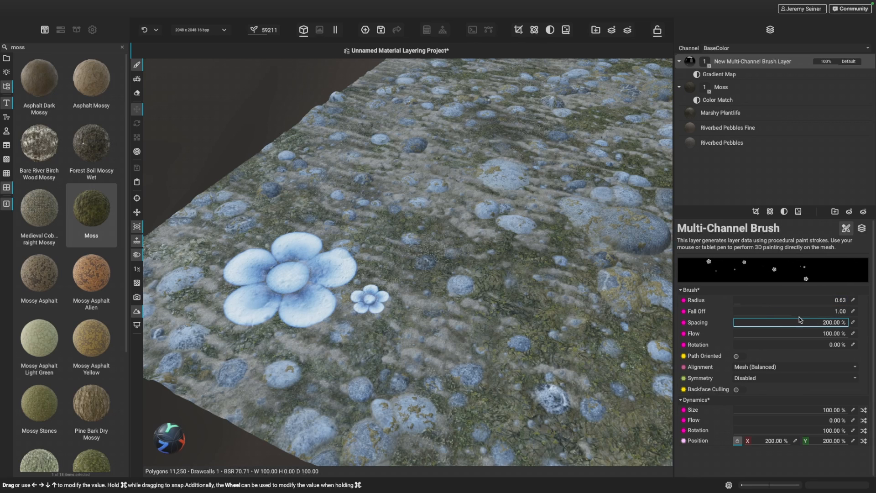
{"action": "left_click_drag", "start_coordinate": [741, 306], "coordinate": [735, 305]}
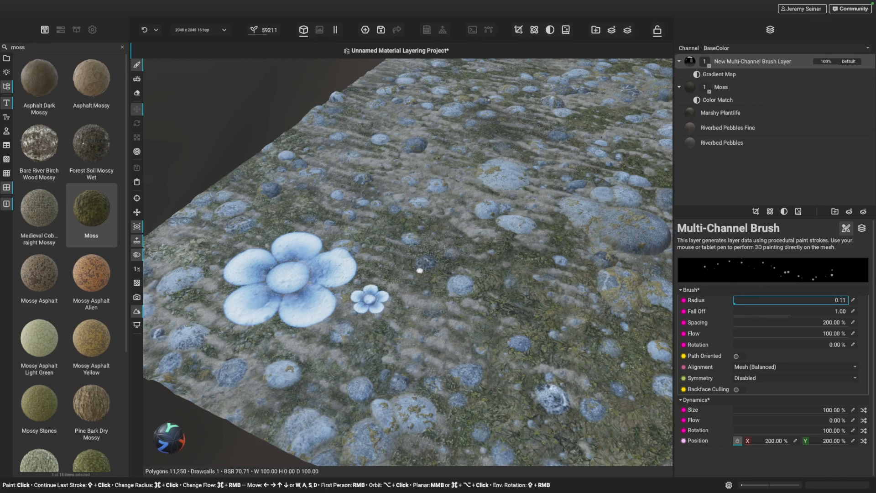
{"action": "mouse_move", "coordinate": [373, 230]}
{"action": "left_mouse_down"}
{"action": "mouse_move", "coordinate": [420, 223]}
{"action": "mouse_move", "coordinate": [487, 263]}
{"action": "mouse_move", "coordinate": [505, 310]}
{"action": "mouse_move", "coordinate": [520, 301]}
{"action": "mouse_move", "coordinate": [499, 324]}
{"action": "mouse_move", "coordinate": [501, 390]}
{"action": "mouse_move", "coordinate": [468, 425]}
{"action": "mouse_move", "coordinate": [599, 435]}
{"action": "mouse_move", "coordinate": [576, 340]}
{"action": "mouse_move", "coordinate": [637, 329]}
{"action": "mouse_move", "coordinate": [216, 283]}
{"action": "mouse_move", "coordinate": [217, 251]}
{"action": "mouse_move", "coordinate": [287, 216]}
{"action": "mouse_move", "coordinate": [250, 185]}
{"action": "left_mouse_up"}
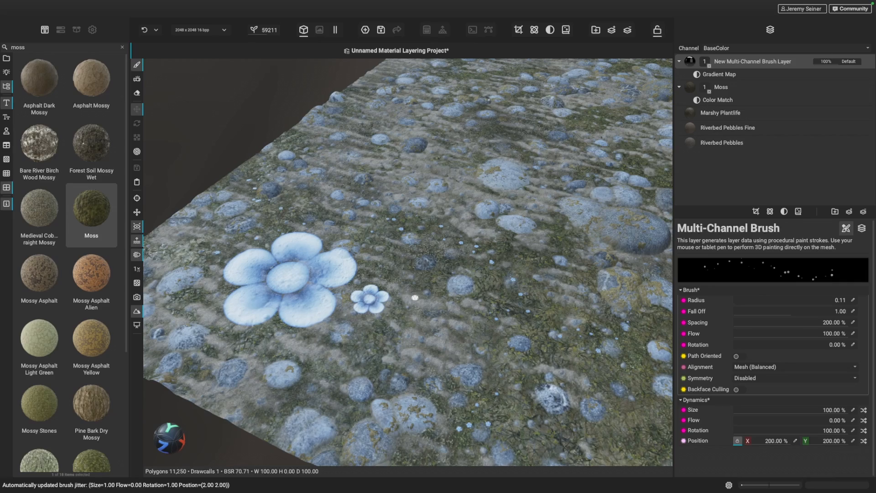
{"action": "scroll", "coordinate": [486, 261], "scroll_direction": "up", "scroll_amount": 3}
{"action": "right_click_drag", "start_coordinate": [460, 289], "coordinate": [395, 304], "text": "shift"}
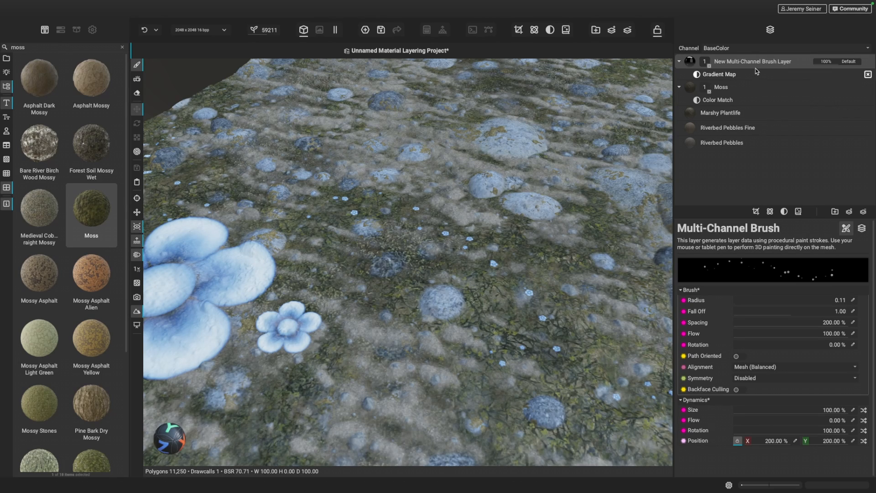
Save the multi-channel brush layer to the library as a brush template named Scattered Flowers with template type Everything
{"action": "right_click", "coordinate": [741, 62]}
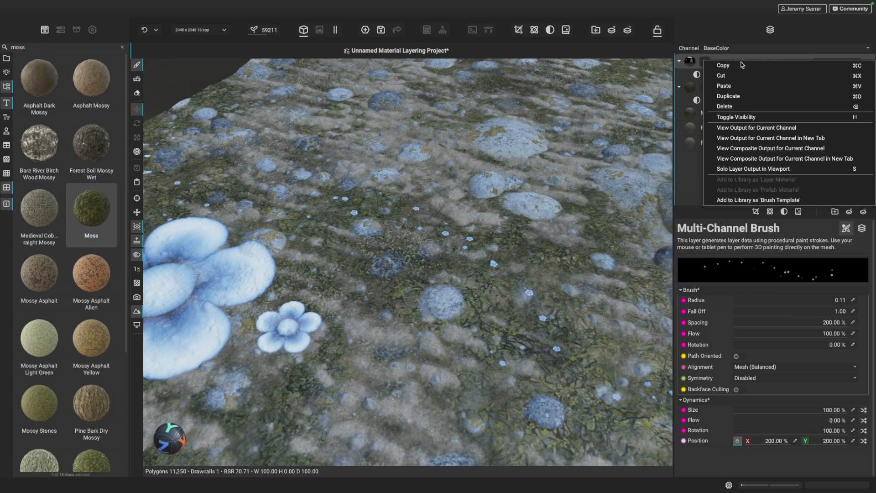
{"action": "left_click", "coordinate": [782, 201]}
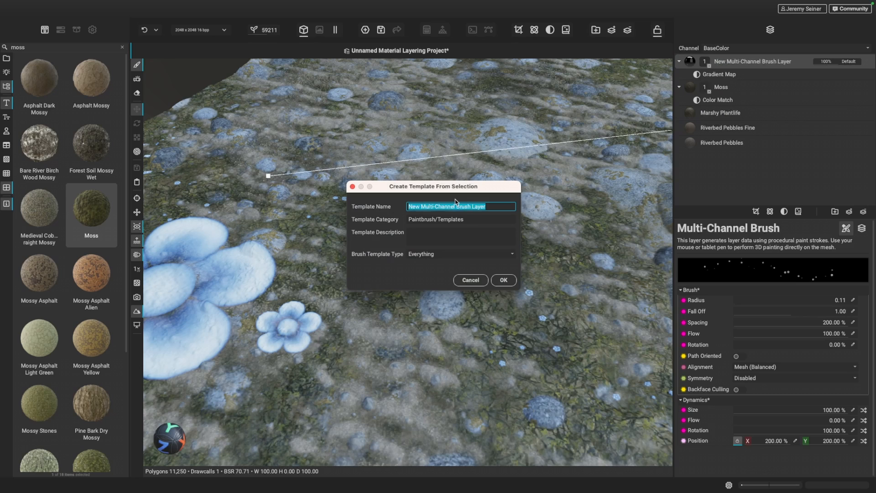
{"action": "type", "text": "Scattered Flowers"}
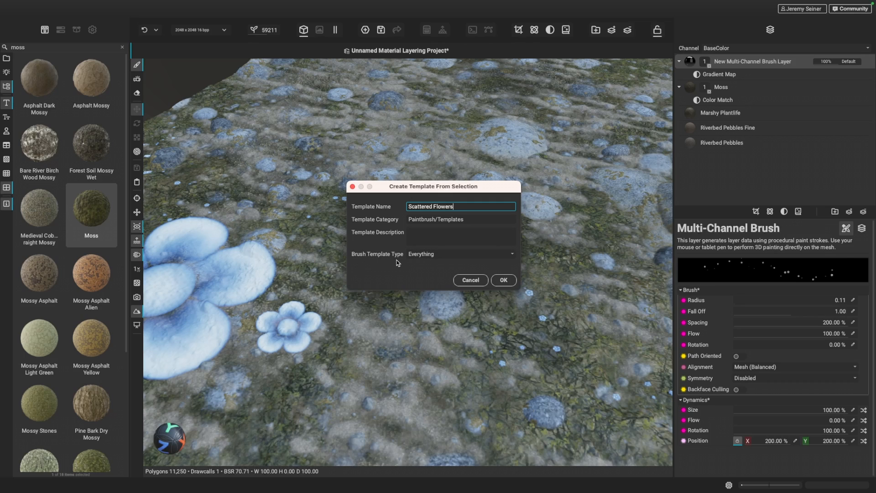
{"action": "left_click", "coordinate": [512, 254]}
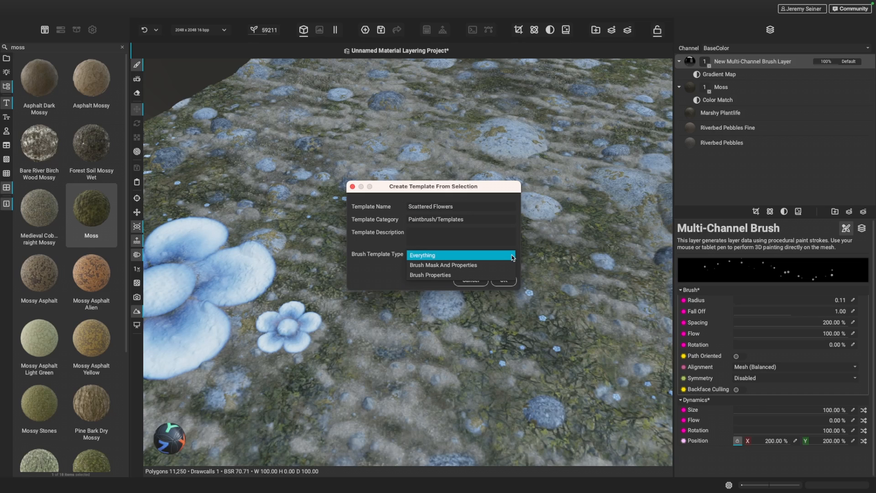
{"action": "left_click", "coordinate": [444, 256]}
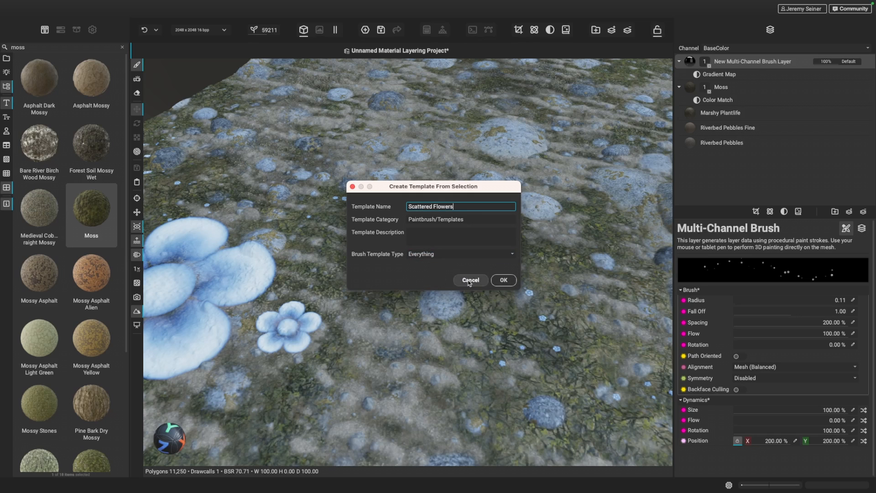
{"action": "left_click", "coordinate": [503, 280]}
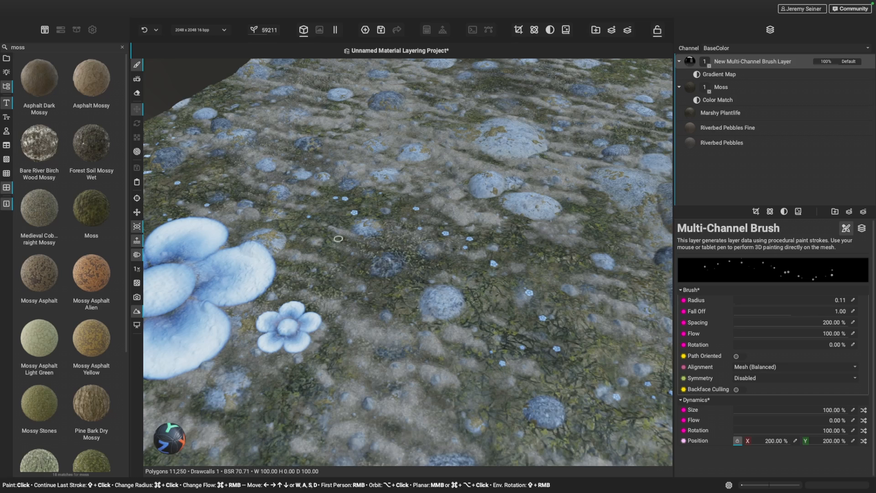
Clear the library search and locate the Scattered Flowers brush in the Paintbrush Templates category
{"action": "left_click", "coordinate": [121, 47]}
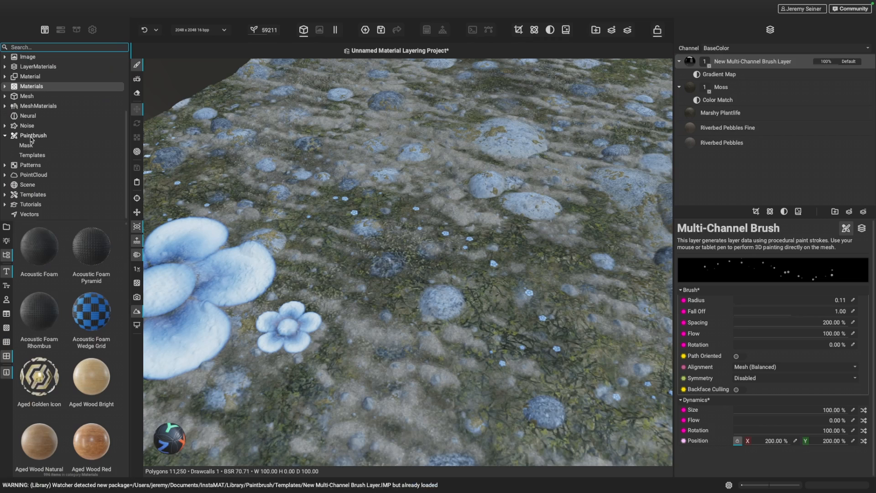
{"action": "left_click", "coordinate": [32, 155]}
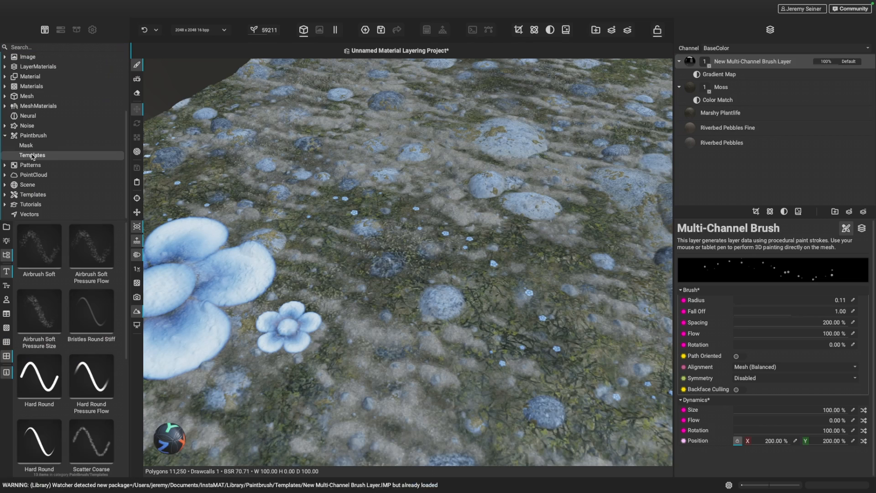
{"action": "scroll", "coordinate": [91, 310], "scroll_direction": "down", "scroll_amount": 3}
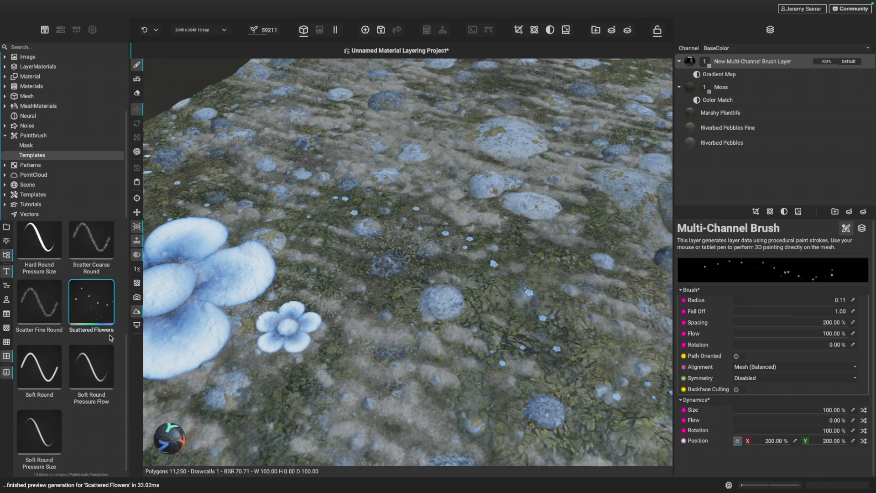
{"action": "mouse_move", "coordinate": [110, 338]}
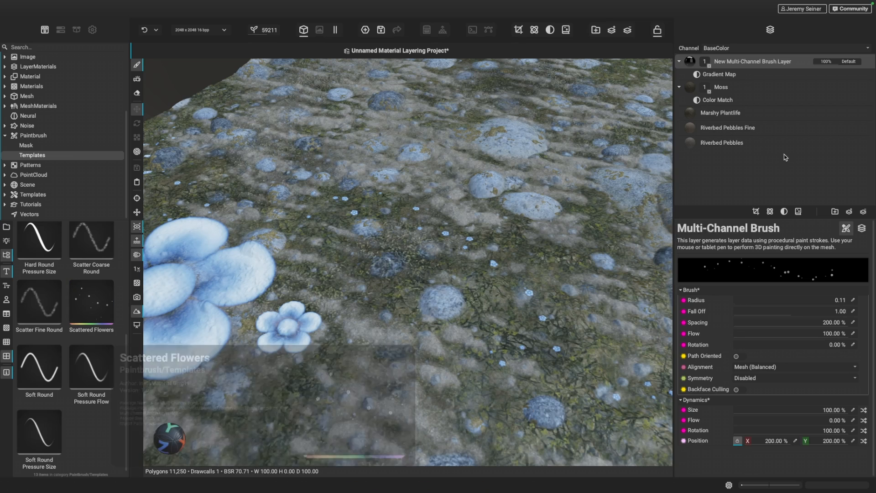
Add a new multi-channel brush layer above the existing layers and apply the Scattered Flowers brush template to it
{"action": "left_click", "coordinate": [779, 175]}
{"action": "left_click", "coordinate": [849, 212]}
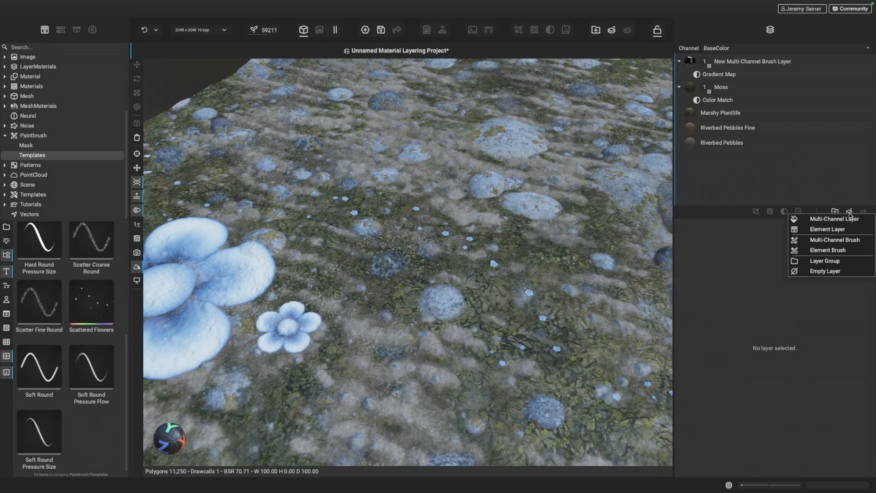
{"action": "left_click", "coordinate": [855, 242]}
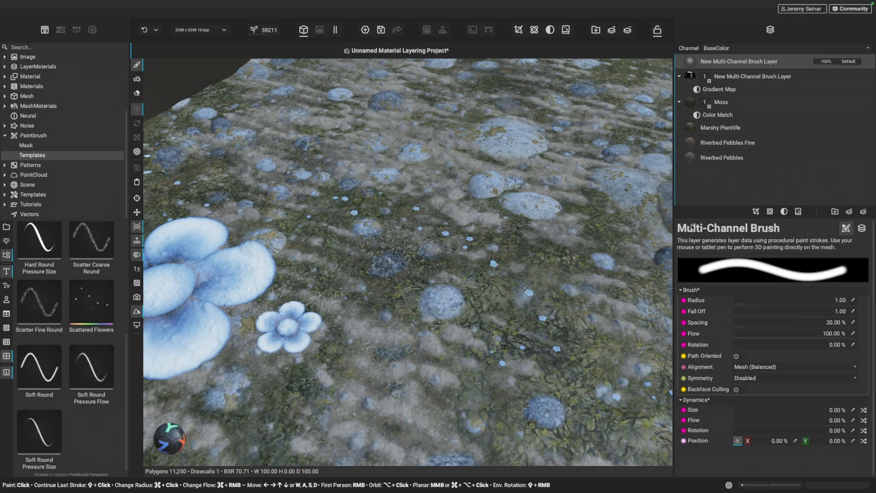
{"action": "scroll", "coordinate": [470, 210], "scroll_direction": "down", "scroll_amount": 5}
{"action": "middle_click_drag", "start_coordinate": [524, 200], "coordinate": [395, 233]}
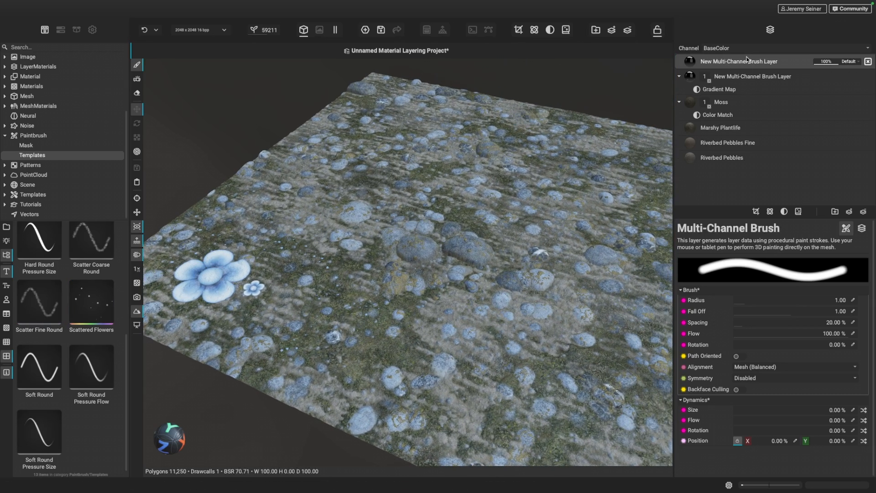
{"action": "left_click", "coordinate": [90, 304]}
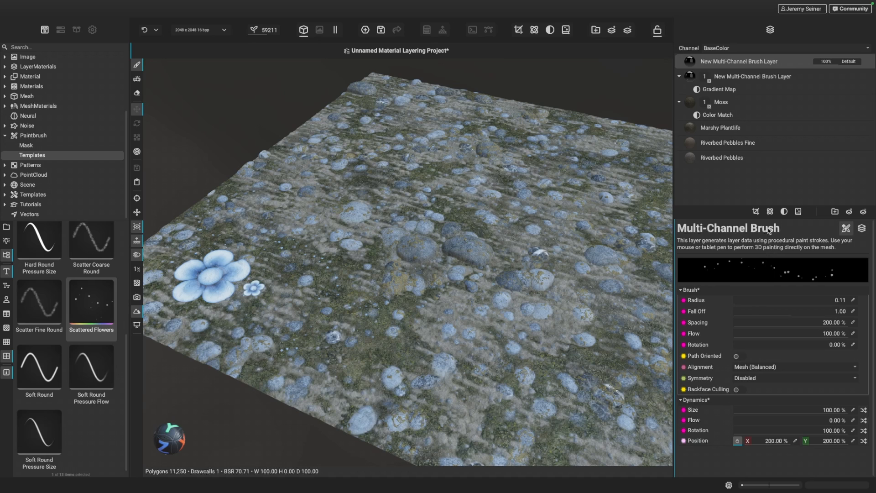
Set the Height channel's blend mode to Add in the new brush layer's channel settings
{"action": "left_click", "coordinate": [860, 229]}
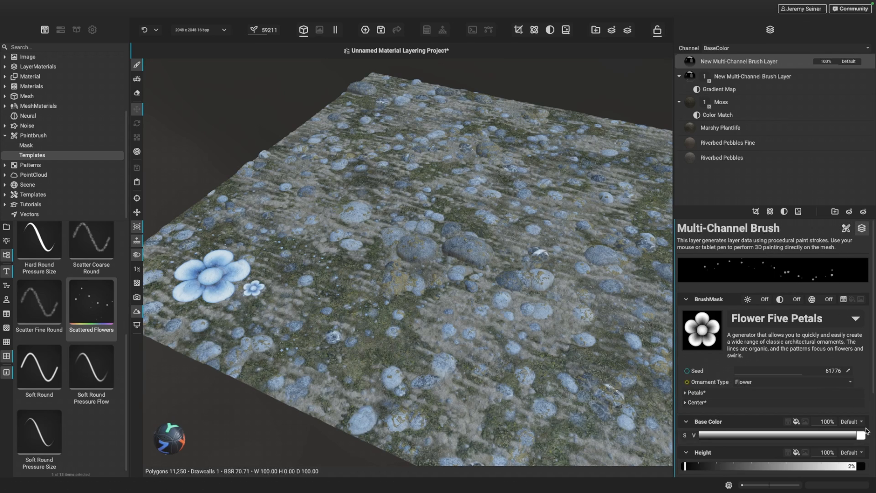
{"action": "left_click", "coordinate": [860, 453]}
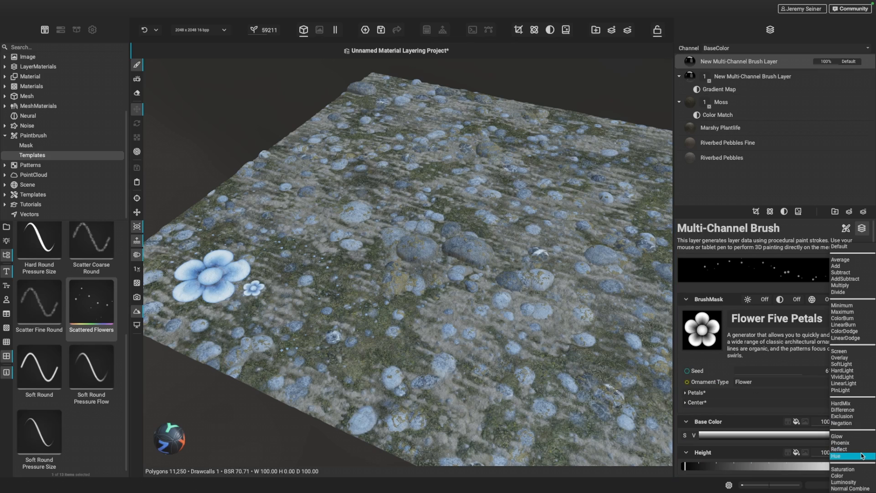
{"action": "left_click", "coordinate": [845, 264]}
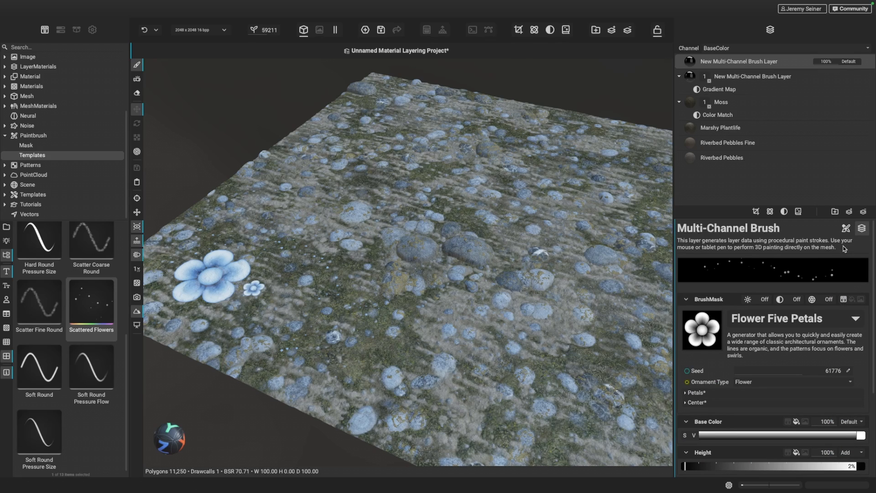
{"action": "scroll", "coordinate": [775, 255], "scroll_direction": "down", "scroll_amount": 5}
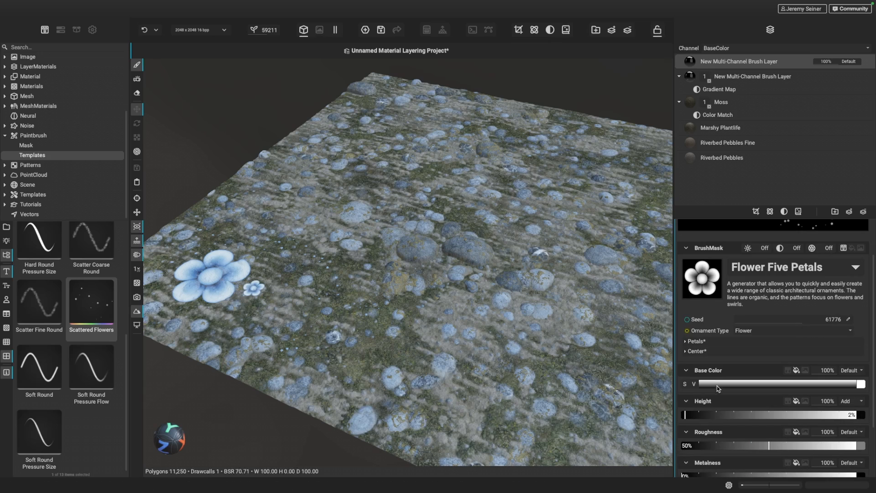
{"action": "scroll", "coordinate": [714, 261], "scroll_direction": "up", "scroll_amount": 3}
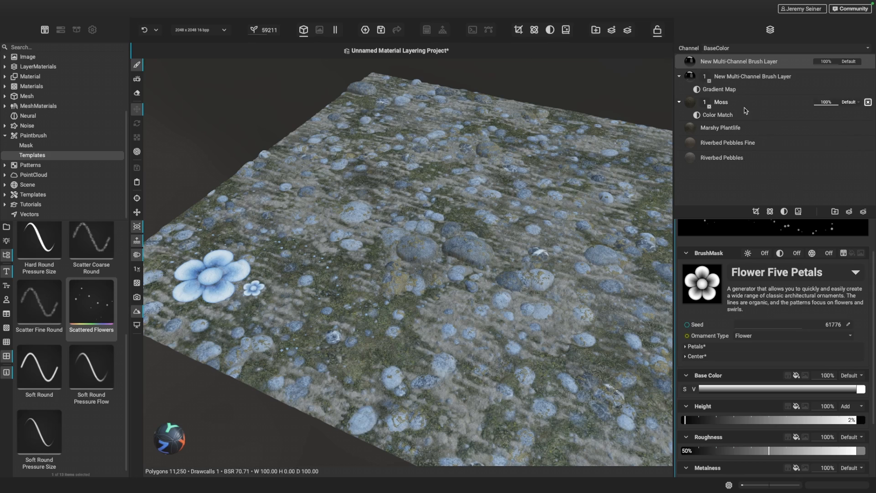
Move the Gradient Map onto the new multi-channel brush layer and delete the old brush layer holding the painted flowers
{"action": "left_click_drag", "start_coordinate": [723, 92], "coordinate": [718, 94]}
{"action": "left_click_drag", "start_coordinate": [729, 60], "coordinate": [728, 62]}
{"action": "left_click", "coordinate": [735, 87]}
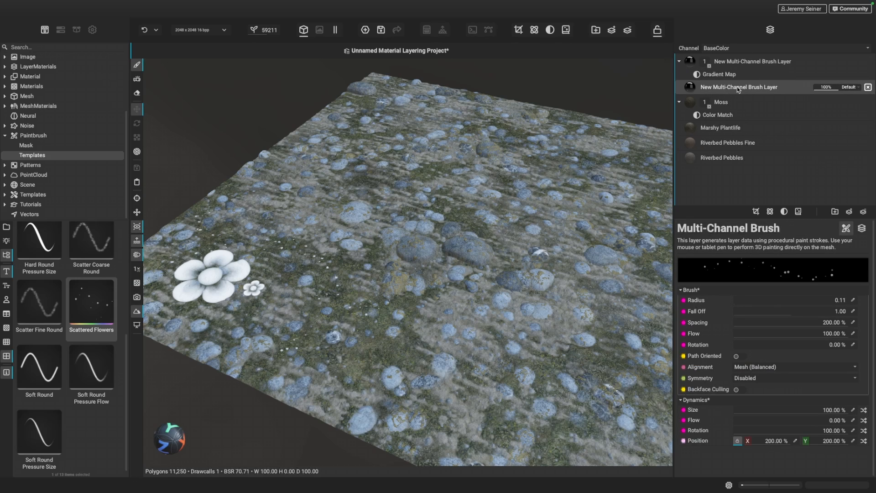
{"action": "key", "text": "Delete"}
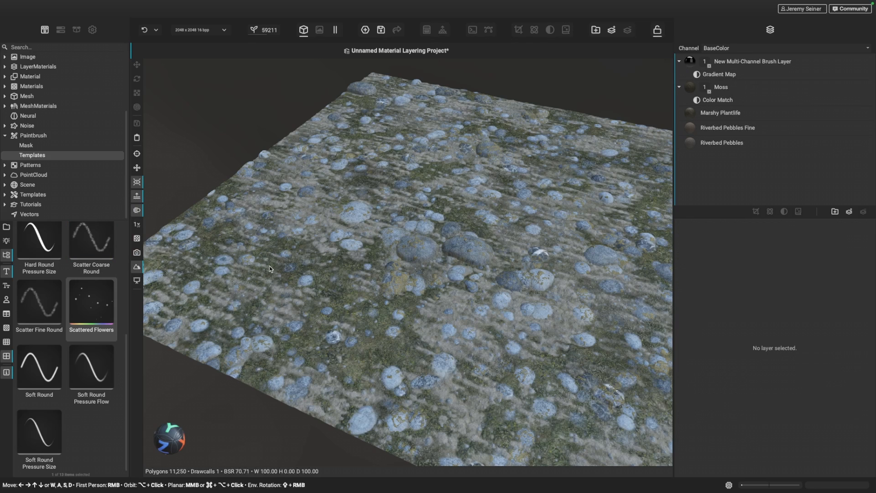
Rename the remaining multi-channel brush layer to Flowers
{"action": "left_click", "coordinate": [751, 62]}
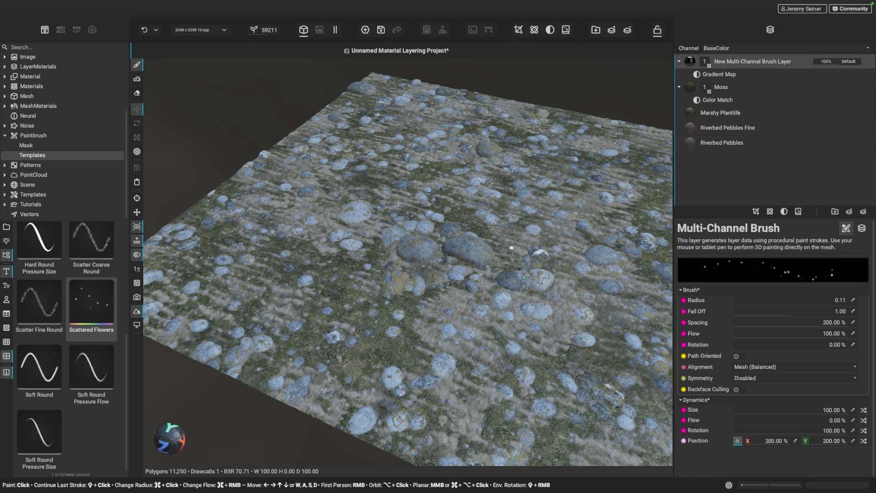
{"action": "middle_click_drag", "start_coordinate": [459, 285], "coordinate": [405, 281]}
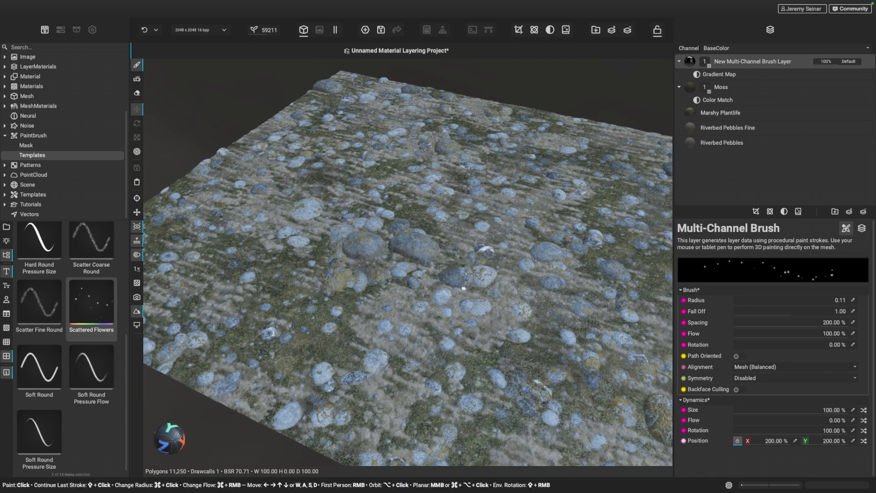
{"action": "double_click", "coordinate": [745, 62]}
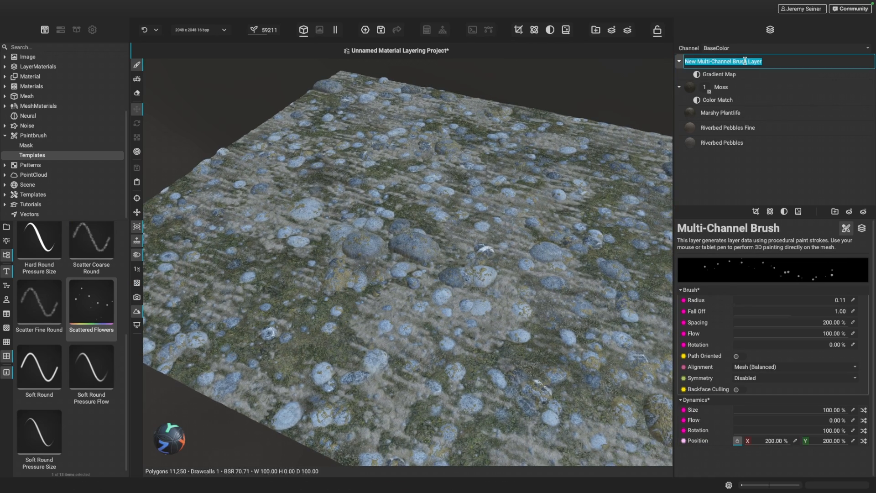
{"action": "type", "text": "Flowers"}
{"action": "key", "text": "Return"}
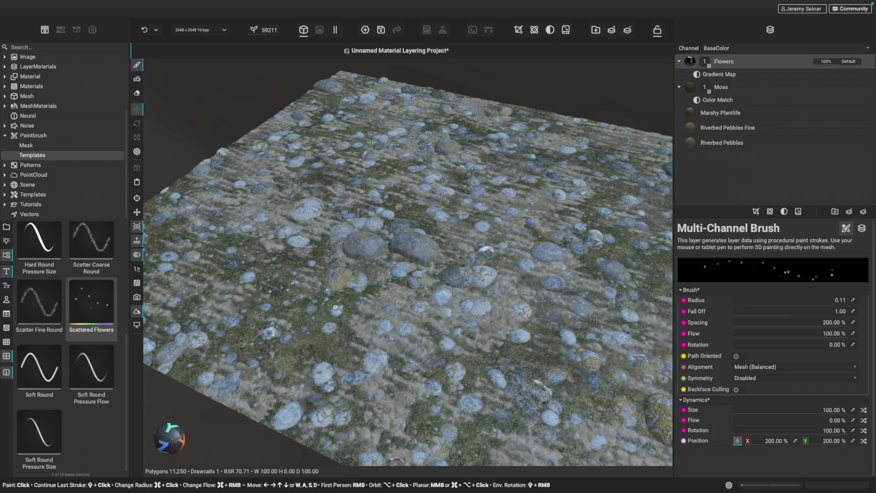
{"action": "middle_click_drag", "start_coordinate": [258, 336], "coordinate": [352, 323]}
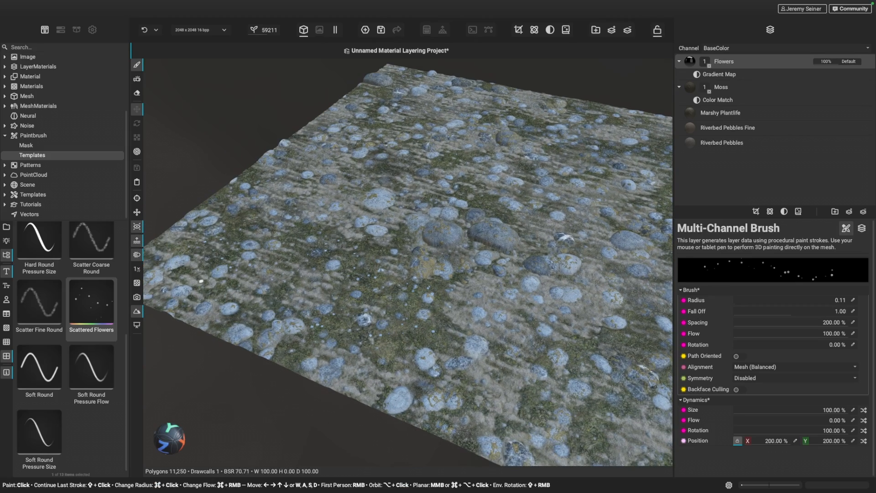
Paint scattered flowers with the brush across the mossy pebble surface on the Flowers layer
{"action": "mouse_move", "coordinate": [308, 313]}
{"action": "middle_mouse_down"}
{"action": "mouse_move", "coordinate": [292, 314]}
{"action": "mouse_move", "coordinate": [292, 305]}
{"action": "middle_mouse_up"}
{"action": "scroll", "coordinate": [292, 314], "scroll_direction": "up", "scroll_amount": 2}
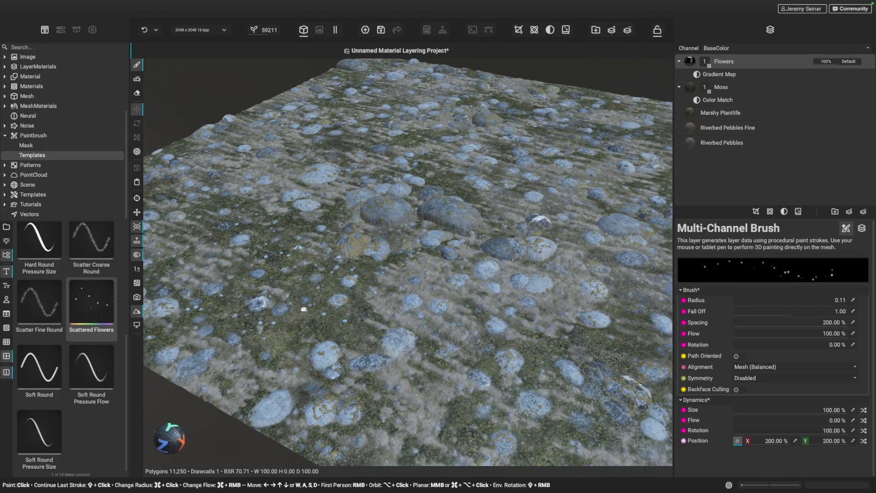
{"action": "scroll", "coordinate": [314, 307], "scroll_direction": "up", "scroll_amount": 2}
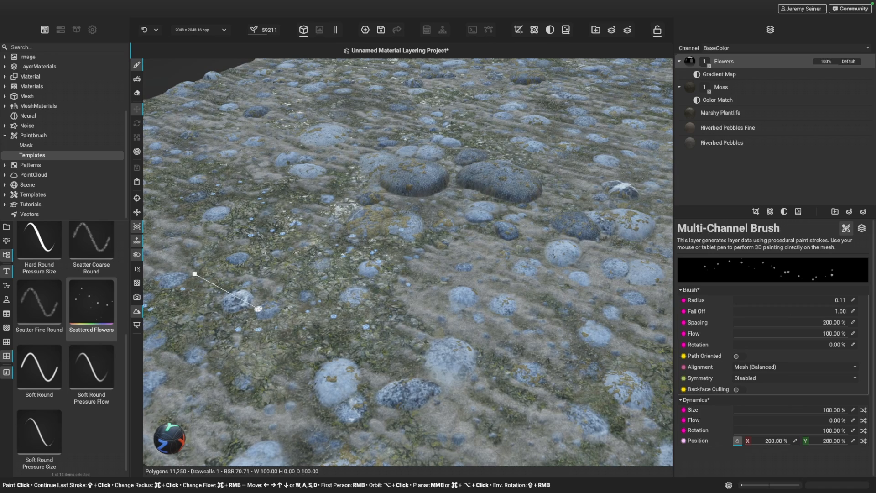
{"action": "scroll", "coordinate": [258, 310], "scroll_direction": "down", "scroll_amount": 4}
{"action": "middle_click_drag", "start_coordinate": [296, 300], "coordinate": [291, 305]}
{"action": "scroll", "coordinate": [291, 306], "scroll_direction": "up", "scroll_amount": 1}
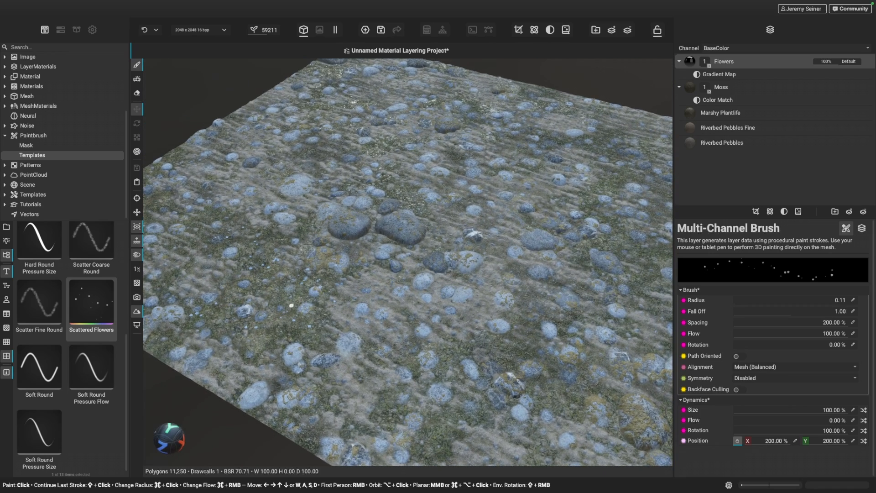
{"action": "mouse_move", "coordinate": [403, 346]}
{"action": "left_mouse_down"}
{"action": "mouse_move", "coordinate": [487, 350]}
{"action": "mouse_move", "coordinate": [538, 322]}
{"action": "left_mouse_up"}
{"action": "middle_click_drag", "start_coordinate": [482, 340], "coordinate": [467, 312]}
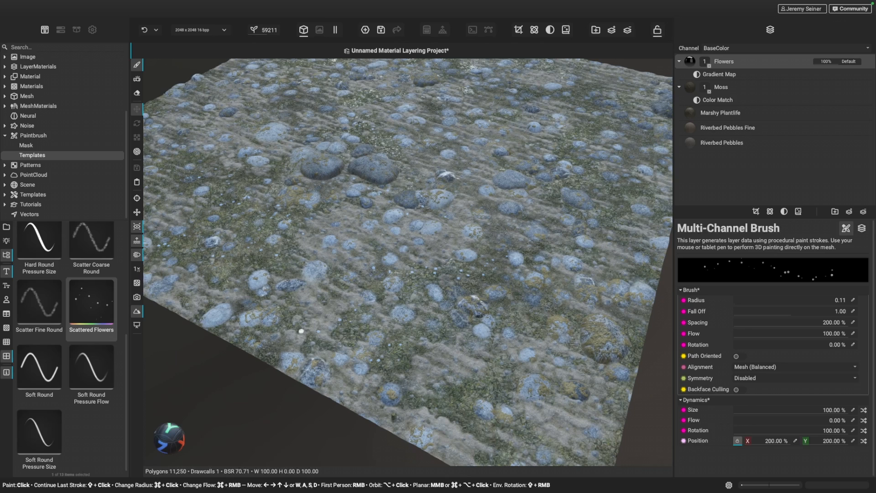
Examine the painted flowers on the mossy pebble material from several angles and distances
{"action": "left_click_drag", "start_coordinate": [417, 330], "coordinate": [379, 315], "text": "alt"}
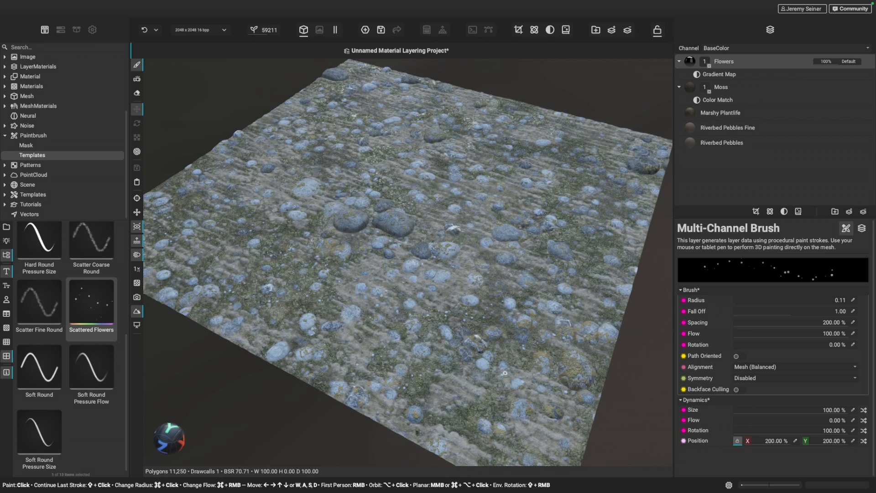
{"action": "left_click_drag", "start_coordinate": [490, 279], "coordinate": [489, 298], "text": "alt"}
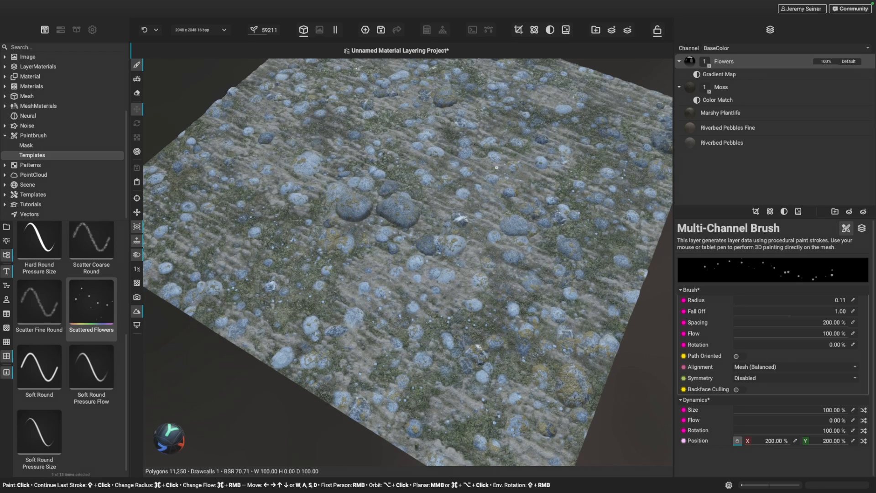
{"action": "left_click_drag", "start_coordinate": [435, 154], "coordinate": [395, 199], "text": "alt"}
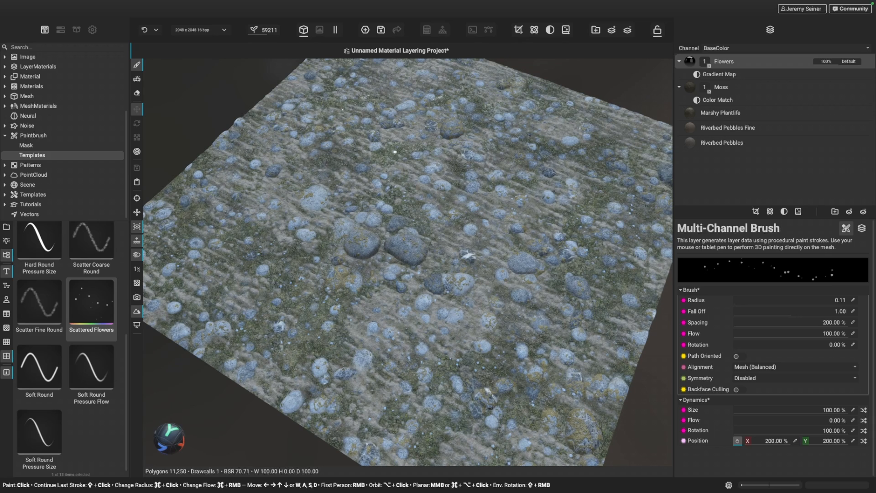
{"action": "left_click_drag", "start_coordinate": [362, 155], "coordinate": [369, 171], "text": "alt"}
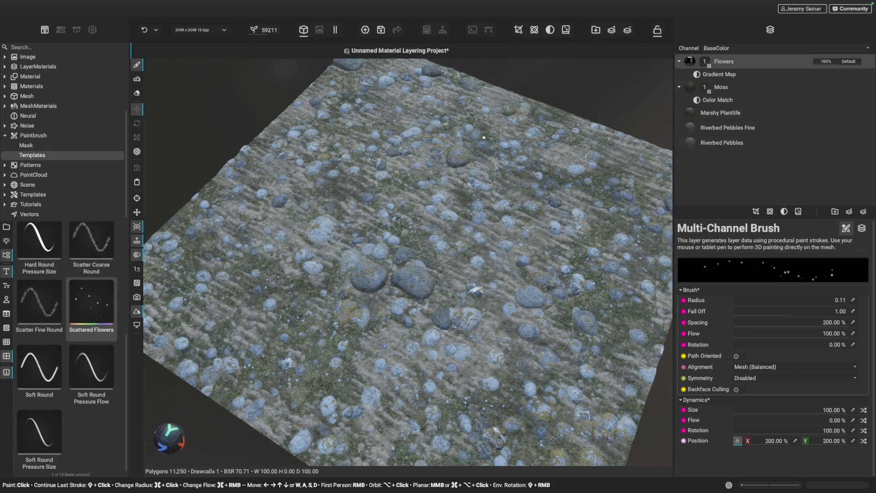
{"action": "left_click_drag", "start_coordinate": [574, 214], "coordinate": [588, 205], "text": "alt"}
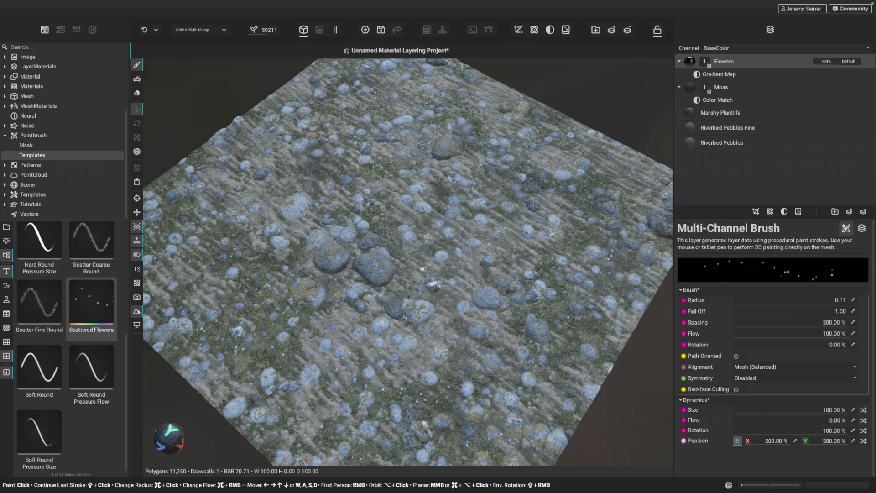
{"action": "mouse_move", "coordinate": [395, 244]}
{"action": "left_mouse_down", "text": "alt"}
{"action": "mouse_move", "coordinate": [420, 260]}
{"action": "mouse_move", "coordinate": [415, 268]}
{"action": "mouse_move", "coordinate": [432, 290]}
{"action": "left_mouse_up", "text": "alt"}
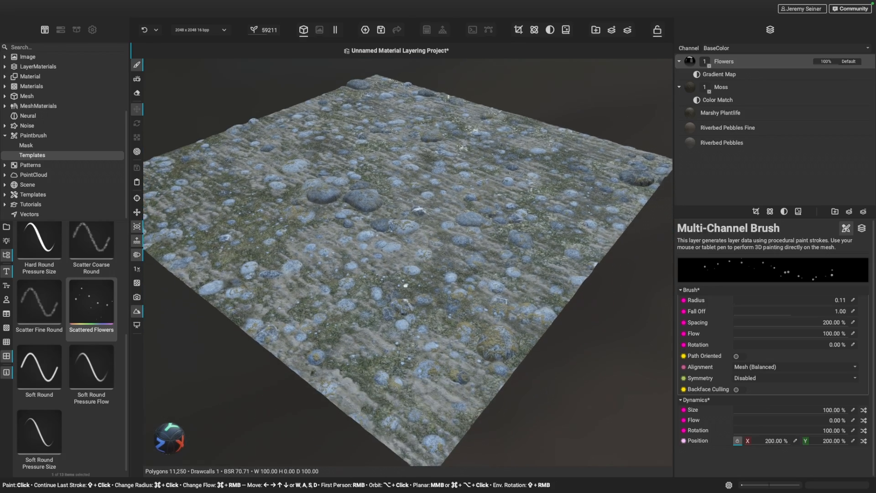
{"action": "scroll", "coordinate": [418, 295], "scroll_direction": "up", "scroll_amount": 3}
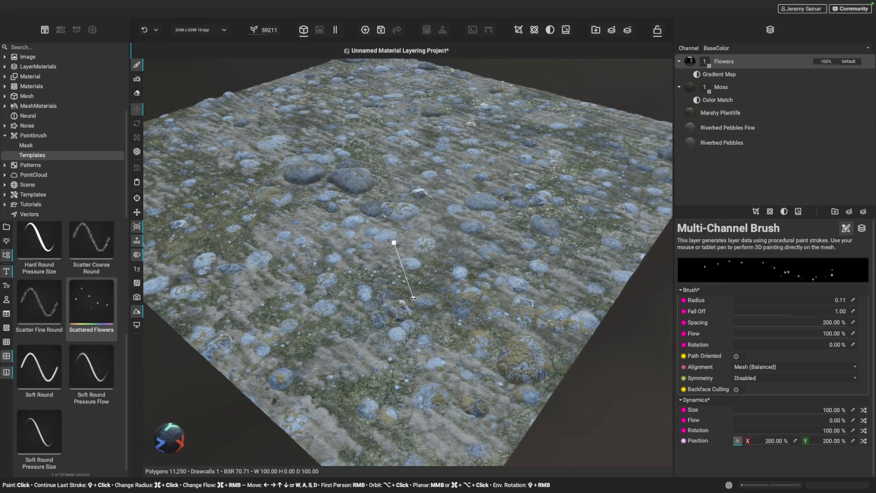
{"action": "left_click_drag", "start_coordinate": [391, 268], "coordinate": [452, 210], "text": "alt"}
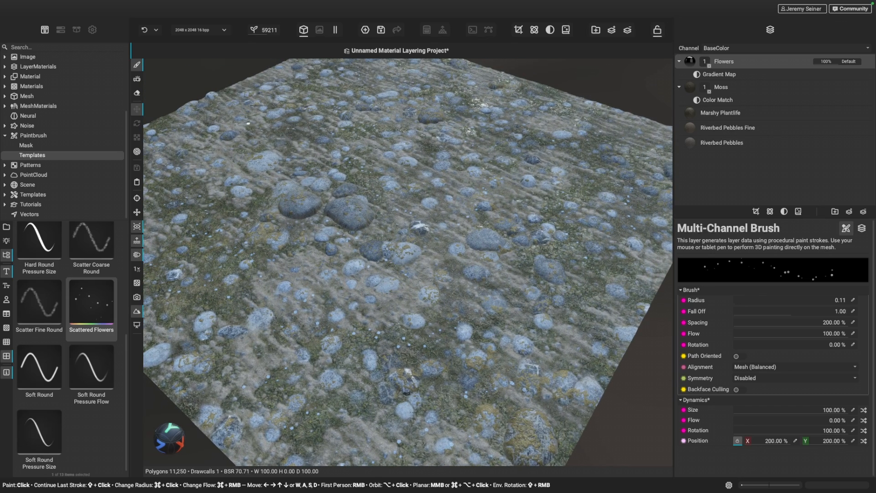
{"action": "scroll", "coordinate": [247, 123], "scroll_direction": "down", "scroll_amount": 3}
{"action": "mouse_move", "coordinate": [248, 123]}
{"action": "middle_mouse_down"}
{"action": "mouse_move", "coordinate": [269, 151]}
{"action": "mouse_move", "coordinate": [249, 171]}
{"action": "middle_mouse_up"}
{"action": "left_click_drag", "start_coordinate": [249, 171], "coordinate": [277, 168], "text": "alt"}
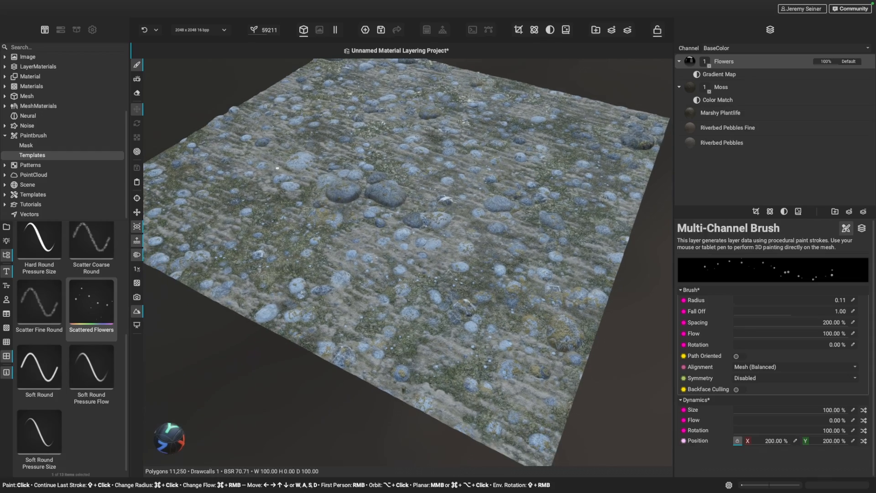
Rotate the environment lighting around the material and save the project
{"action": "right_click_drag", "start_coordinate": [271, 164], "coordinate": [328, 174], "text": "shift"}
{"action": "left_click_drag", "start_coordinate": [328, 173], "coordinate": [347, 220], "text": "alt"}
{"action": "mouse_move", "coordinate": [347, 221]}
{"action": "right_mouse_down", "text": "shift"}
{"action": "mouse_move", "coordinate": [319, 228]}
{"action": "mouse_move", "coordinate": [359, 222]}
{"action": "right_mouse_up", "text": "shift"}
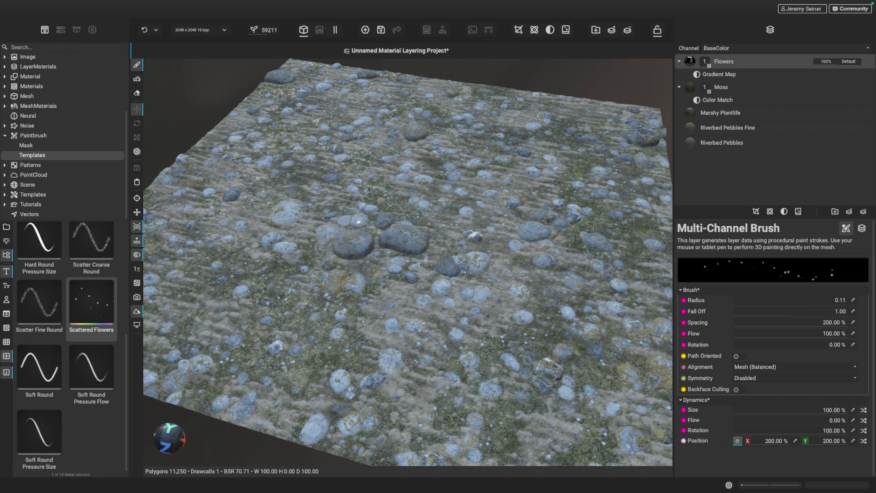
{"action": "key", "text": "super+s"}
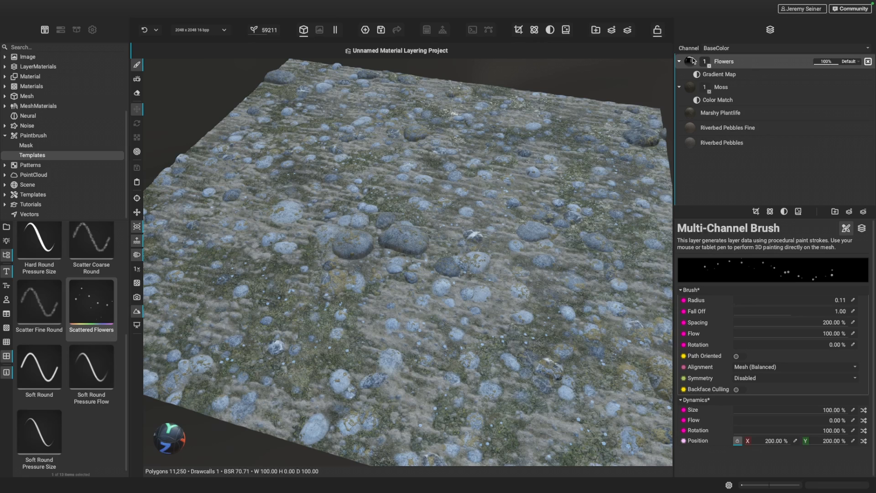
Search the mask library for "project" and add a Mesh Projected Mask to the Flowers layer
{"action": "left_click", "coordinate": [755, 212]}
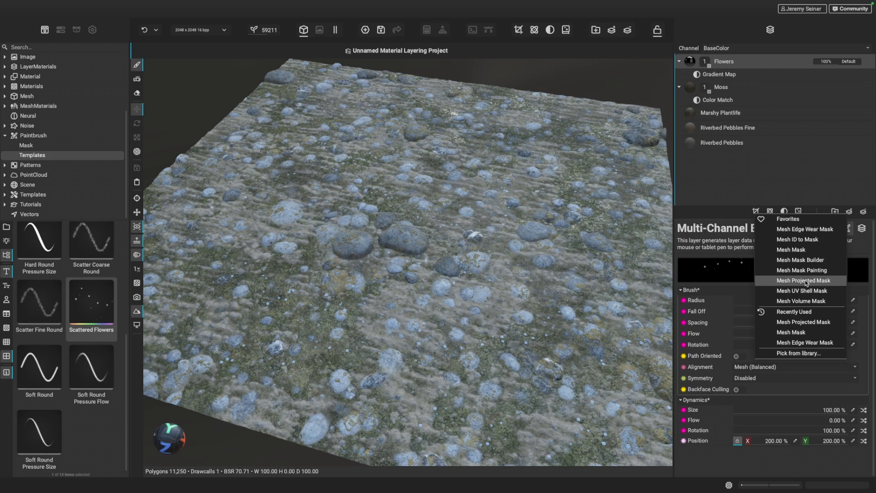
{"action": "left_click", "coordinate": [798, 354]}
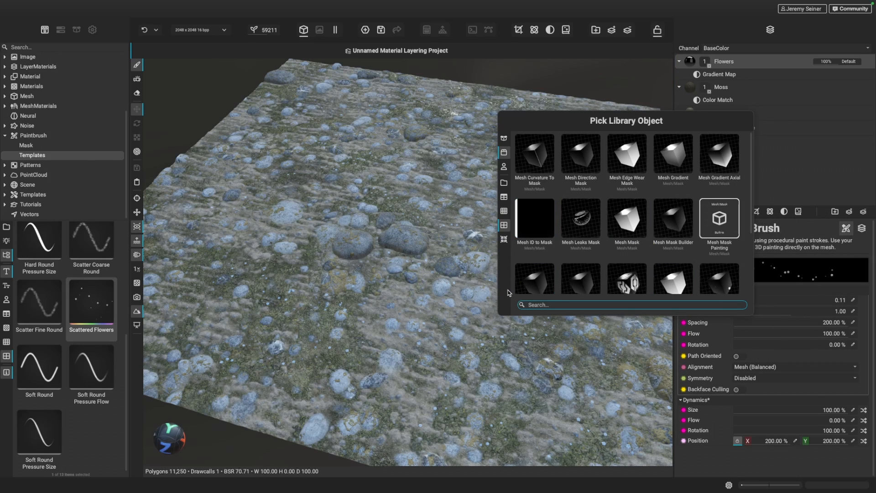
{"action": "type", "text": "projec"}
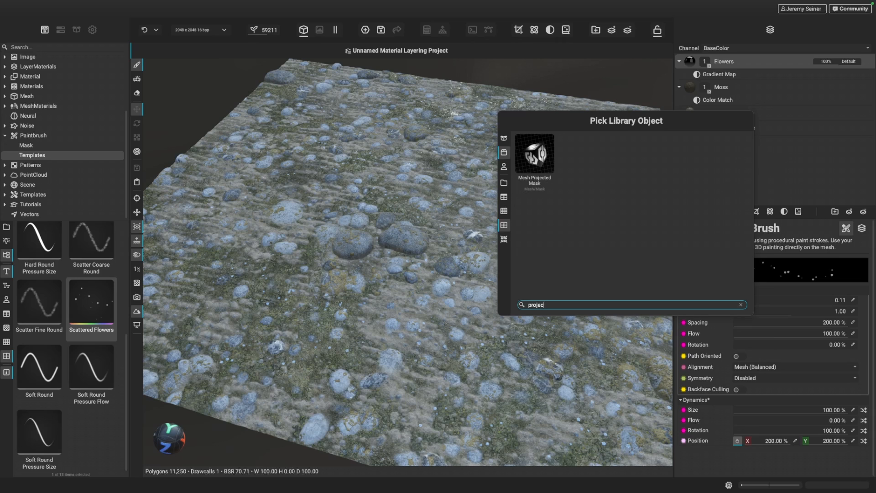
{"action": "type", "text": "t"}
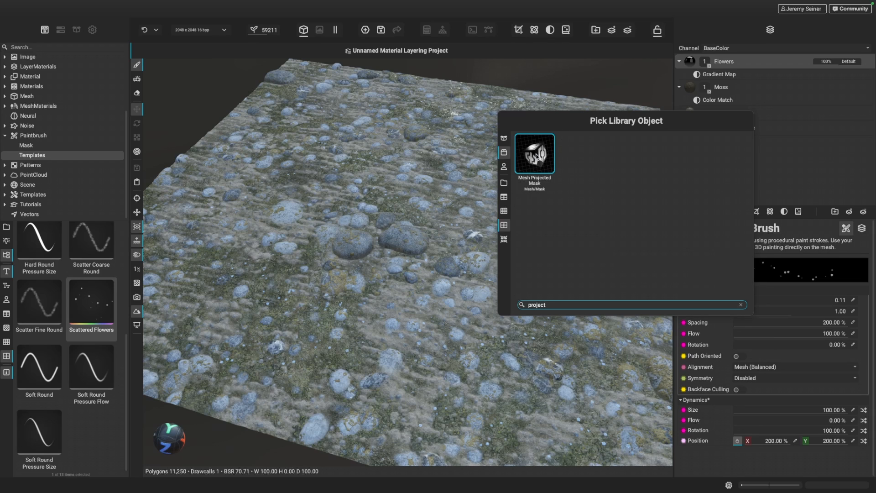
{"action": "double_click", "coordinate": [538, 160]}
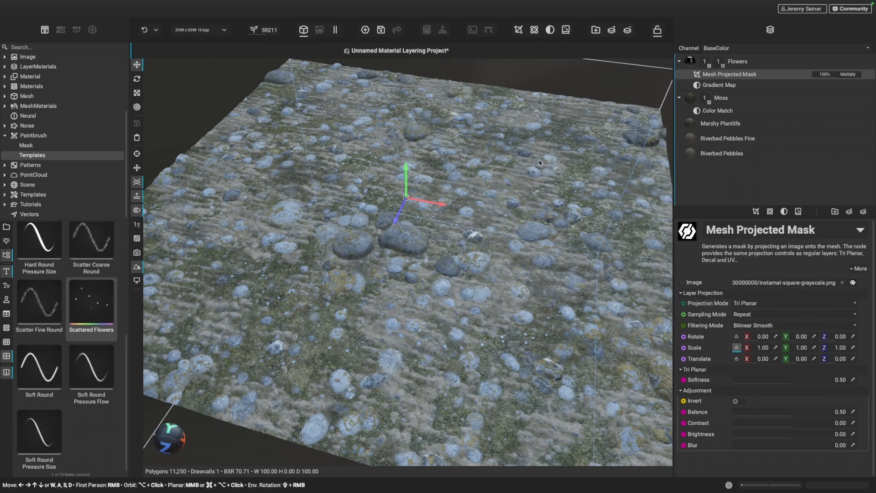
Solo the Mesh Projected Mask in the viewport and set its Projection Mode to UV
{"action": "left_click", "coordinate": [731, 75], "text": "alt"}
{"action": "scroll", "coordinate": [418, 232], "scroll_direction": "down", "scroll_amount": 3}
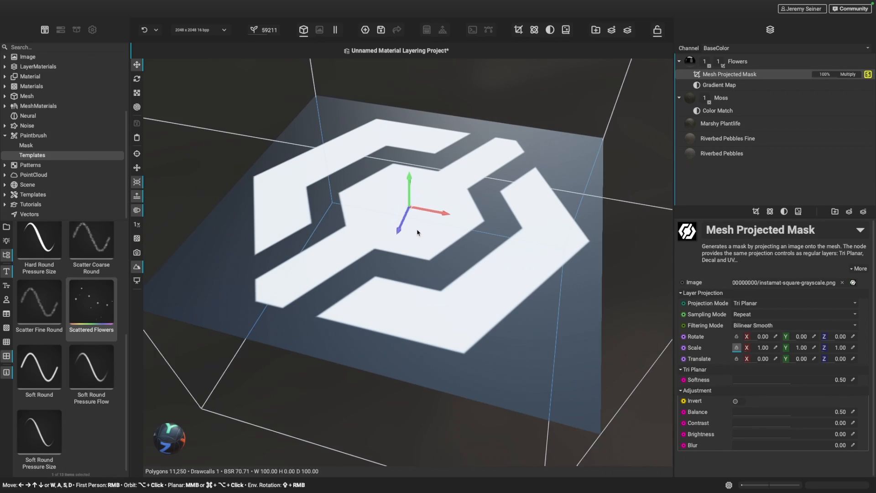
{"action": "middle_click_drag", "start_coordinate": [416, 232], "coordinate": [420, 232]}
{"action": "left_click_drag", "start_coordinate": [420, 236], "coordinate": [400, 235], "text": "alt"}
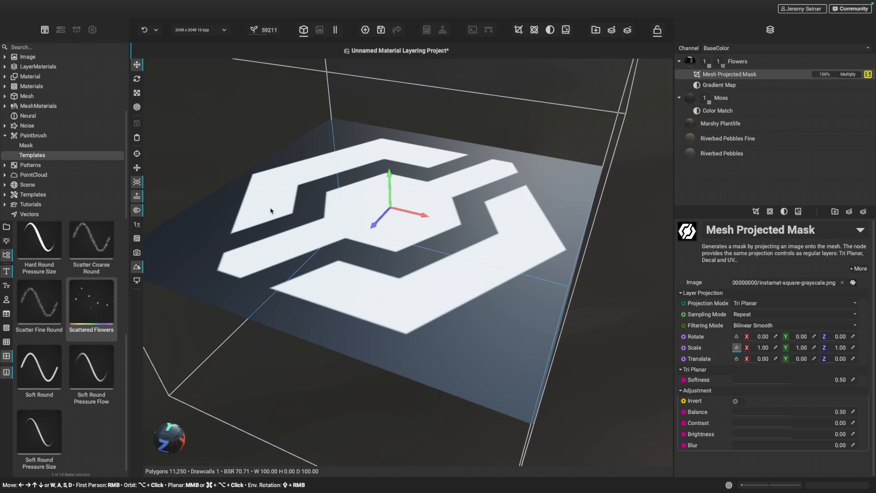
{"action": "left_click_drag", "start_coordinate": [400, 235], "coordinate": [391, 257], "text": "alt"}
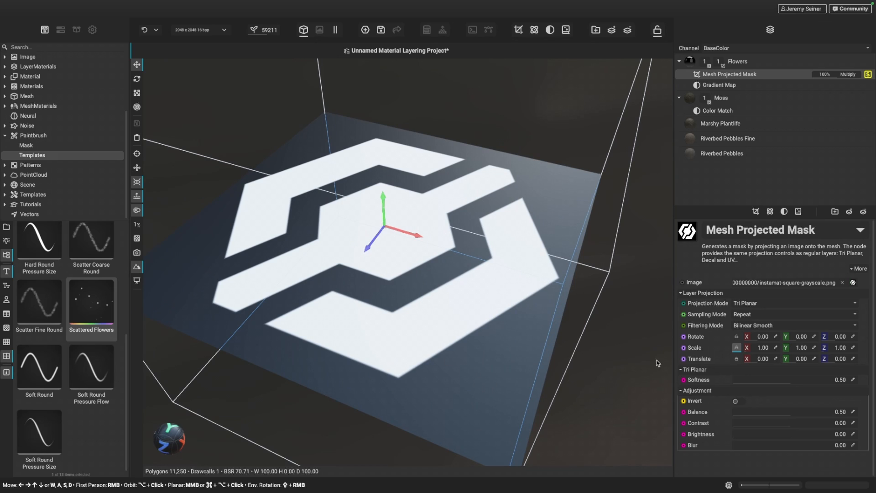
{"action": "left_click", "coordinate": [776, 306]}
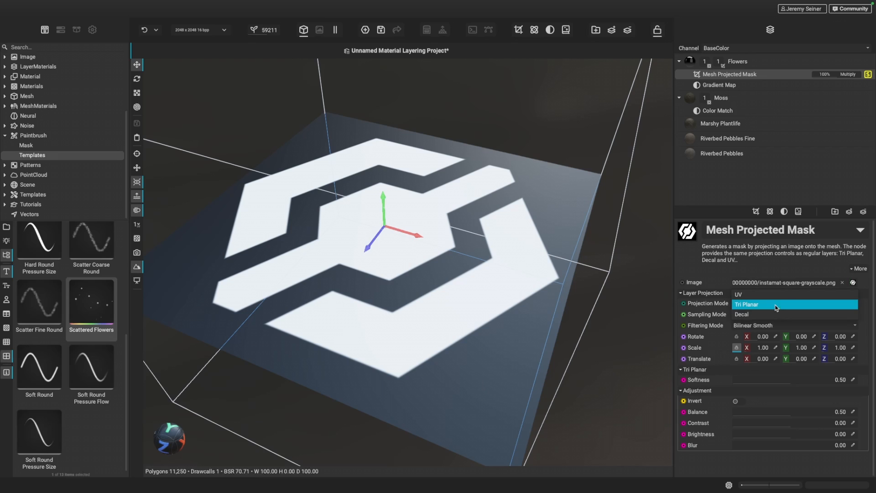
{"action": "left_click", "coordinate": [779, 295]}
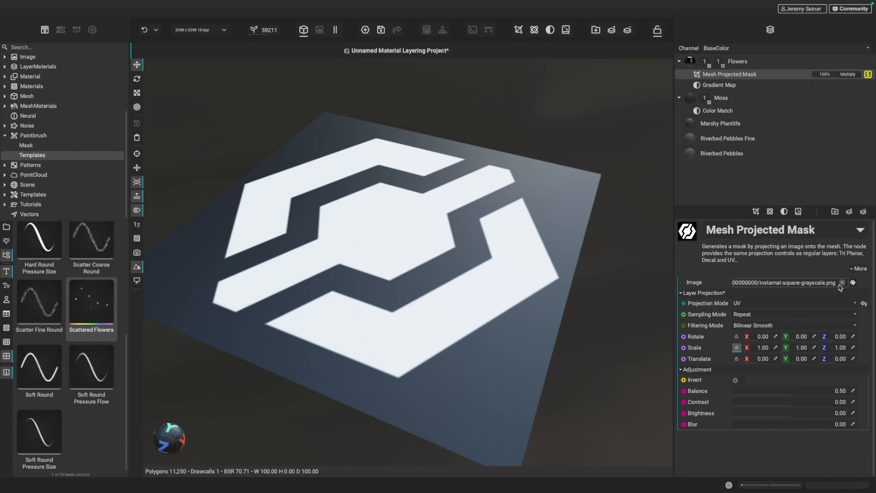
Replace the Mesh Projected Mask's image with the Perlin Noise graph from the Noise library
{"action": "left_click", "coordinate": [852, 282]}
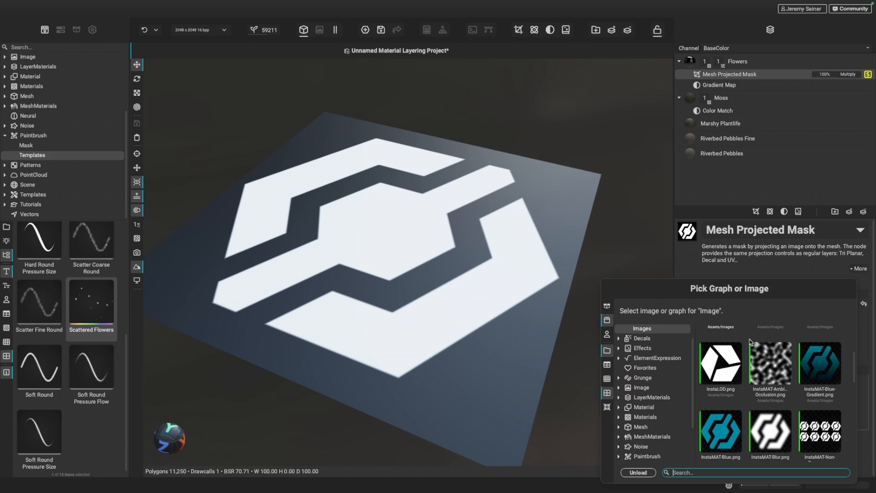
{"action": "scroll", "coordinate": [648, 358], "scroll_direction": "down", "scroll_amount": 3}
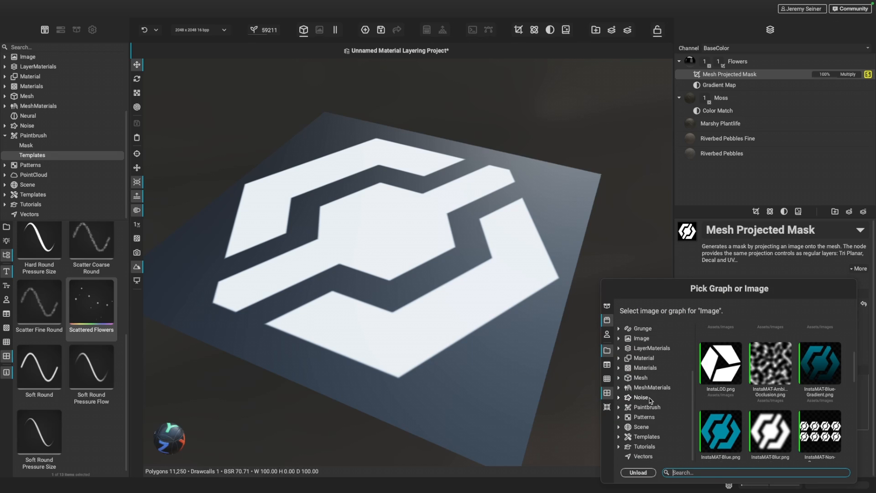
{"action": "scroll", "coordinate": [650, 400], "scroll_direction": "up", "scroll_amount": 3}
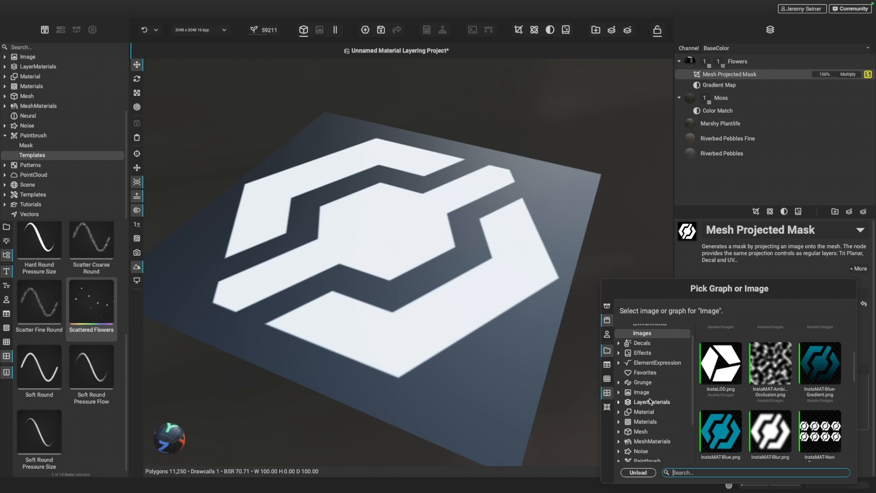
{"action": "left_click", "coordinate": [641, 451]}
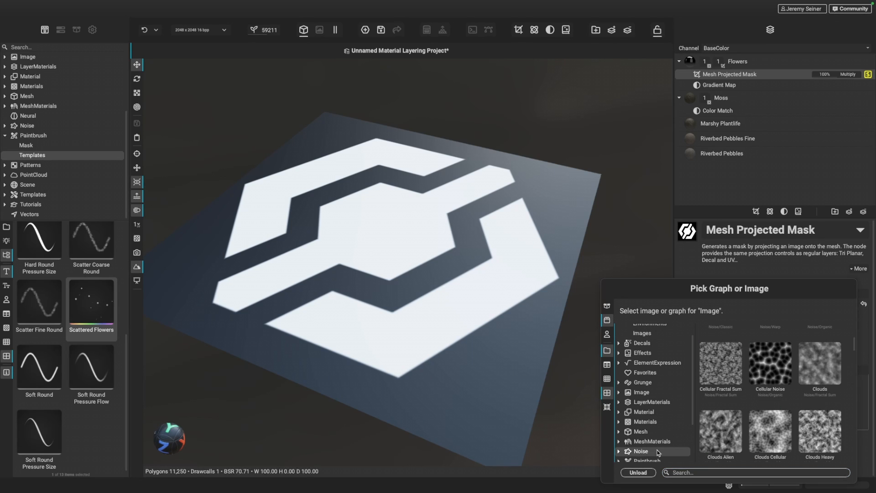
{"action": "scroll", "coordinate": [748, 436], "scroll_direction": "down", "scroll_amount": 1}
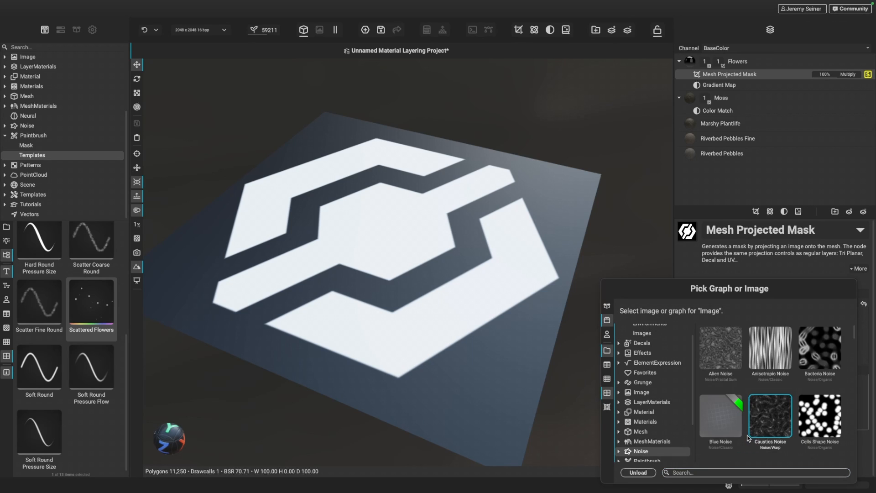
{"action": "left_click", "coordinate": [720, 473]}
{"action": "type", "text": "perlin"}
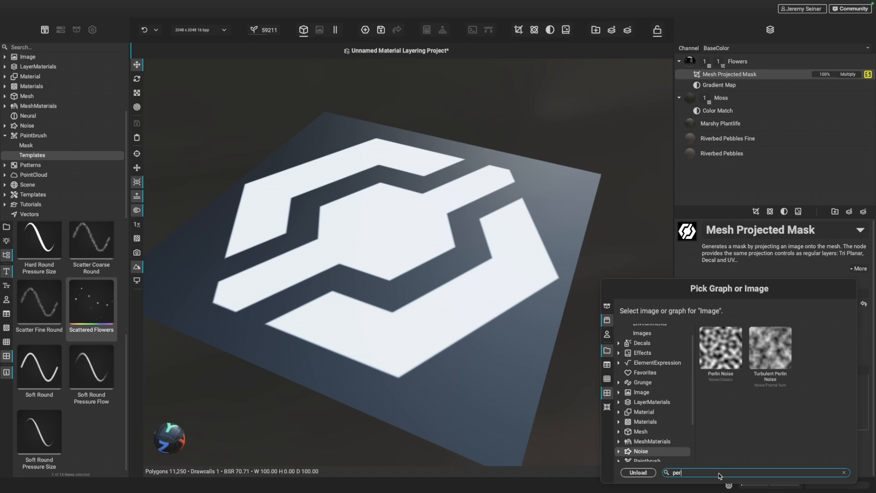
{"action": "left_click", "coordinate": [719, 350]}
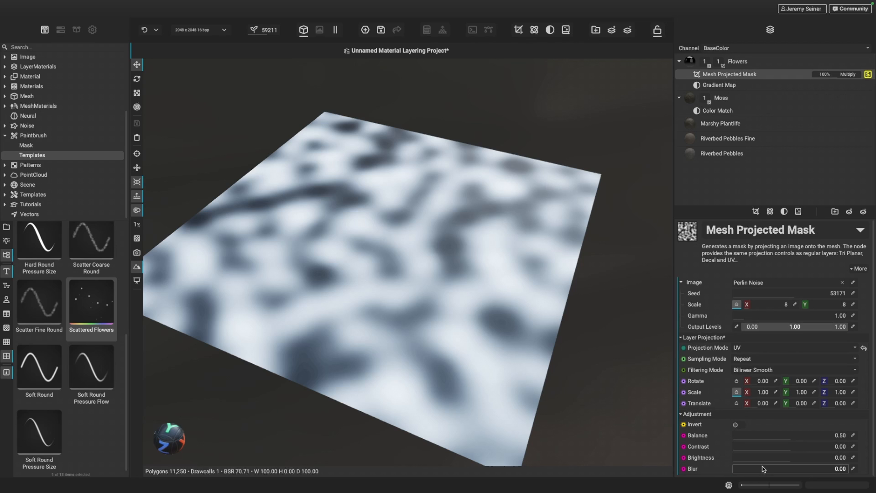
Set the Mesh Projected Mask's Contrast to 1.00 and its Balance to 0.85
{"action": "left_click", "coordinate": [791, 448]}
{"action": "left_click_drag", "start_coordinate": [791, 448], "coordinate": [850, 455]}
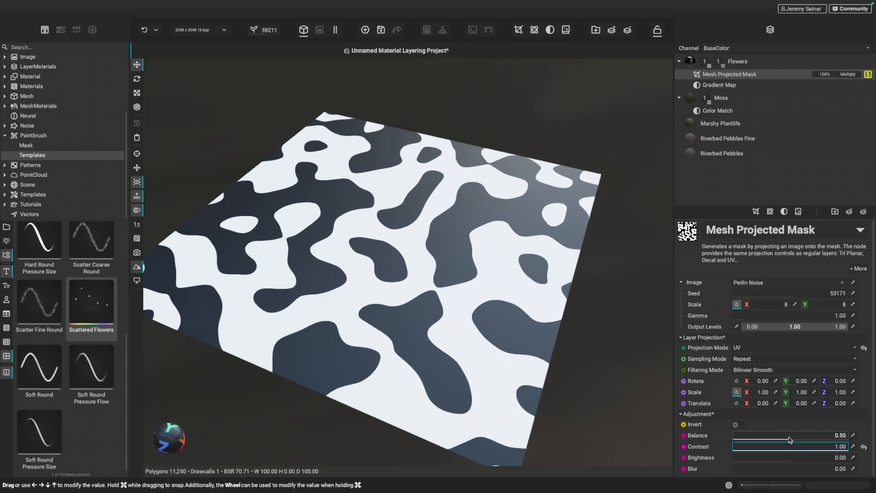
{"action": "left_click_drag", "start_coordinate": [790, 439], "coordinate": [841, 438]}
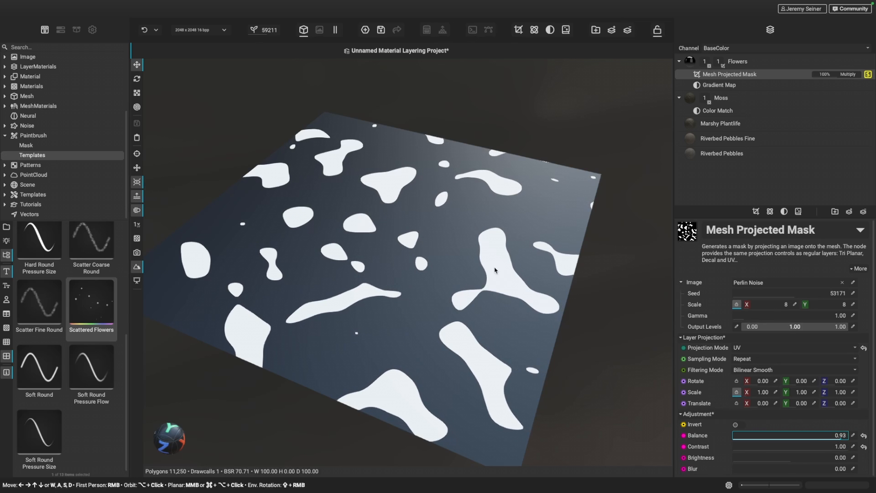
{"action": "mouse_move", "coordinate": [836, 438]}
{"action": "left_mouse_down"}
{"action": "mouse_move", "coordinate": [847, 439]}
{"action": "mouse_move", "coordinate": [831, 440]}
{"action": "left_mouse_up"}
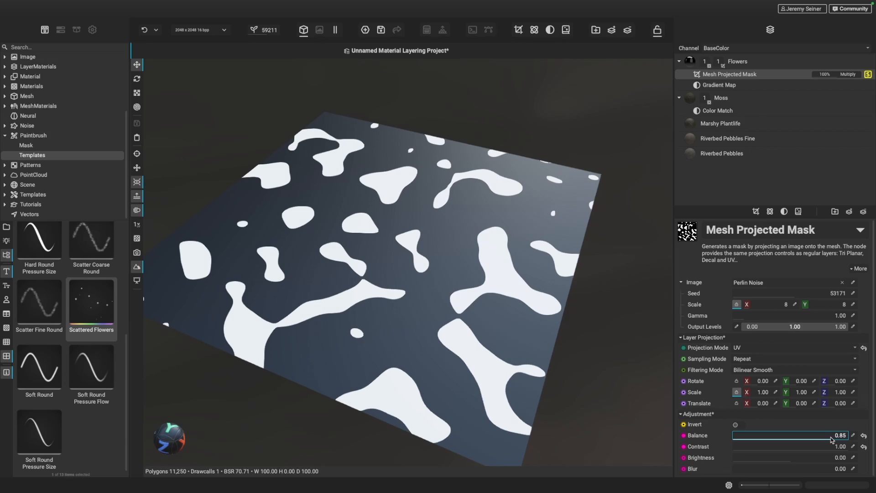
Set the Mesh Projected Mask's Balance to 0.60 and turn off its solo view
{"action": "left_click_drag", "start_coordinate": [831, 439], "coordinate": [804, 439]}
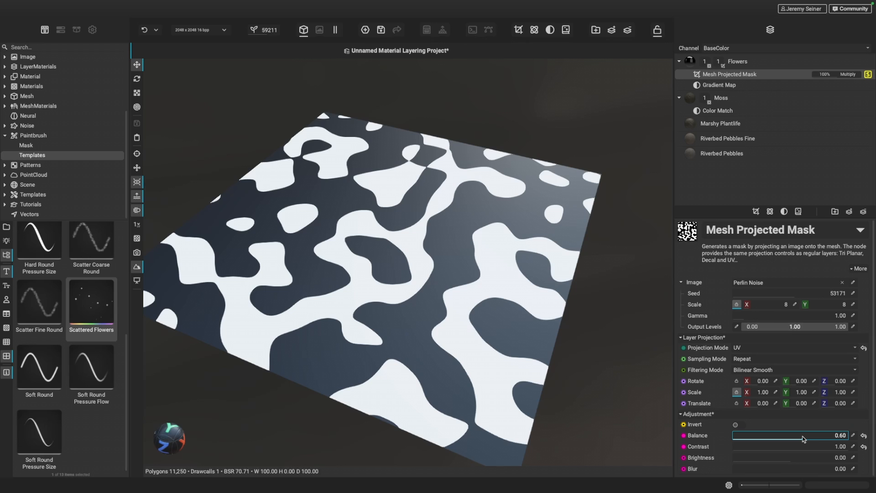
{"action": "left_click", "coordinate": [867, 74]}
{"action": "scroll", "coordinate": [415, 275], "scroll_direction": "up", "scroll_amount": 2}
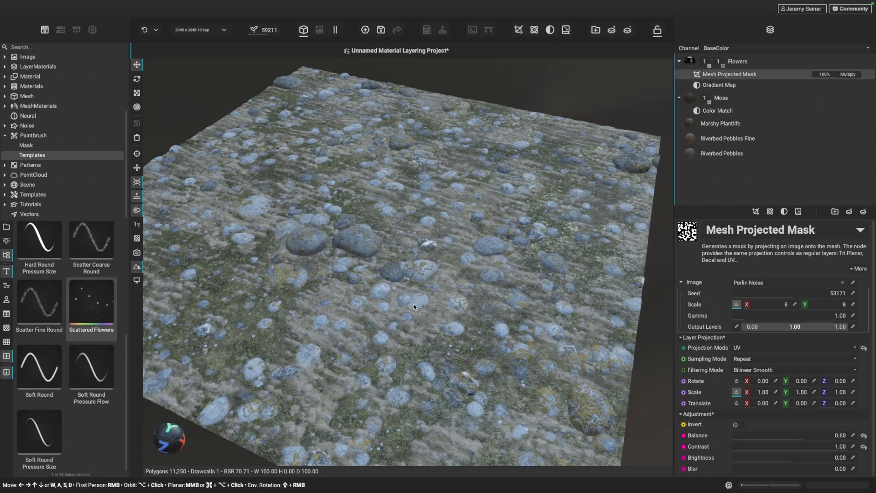
Examine how the masked flower patches are distributed over the mossy pebble surface from several angles and distances
{"action": "scroll", "coordinate": [406, 339], "scroll_direction": "up", "scroll_amount": 3}
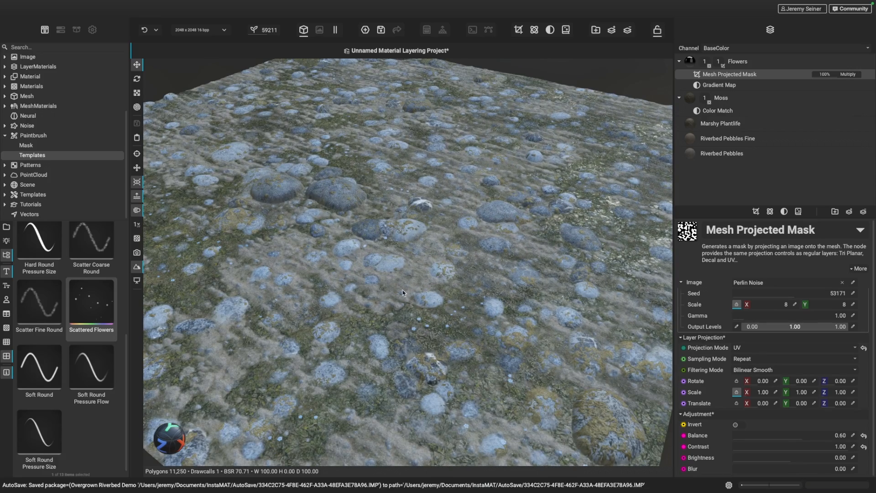
{"action": "middle_click_drag", "start_coordinate": [206, 235], "coordinate": [353, 280]}
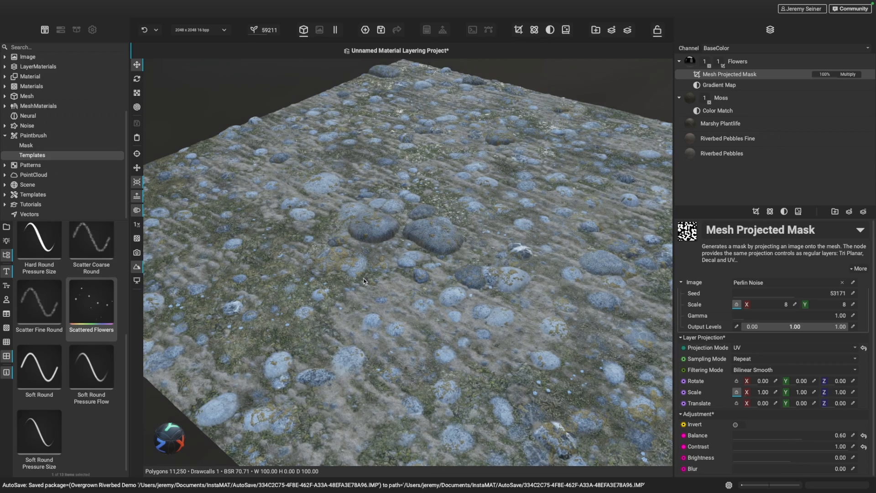
{"action": "left_click", "coordinate": [867, 75]}
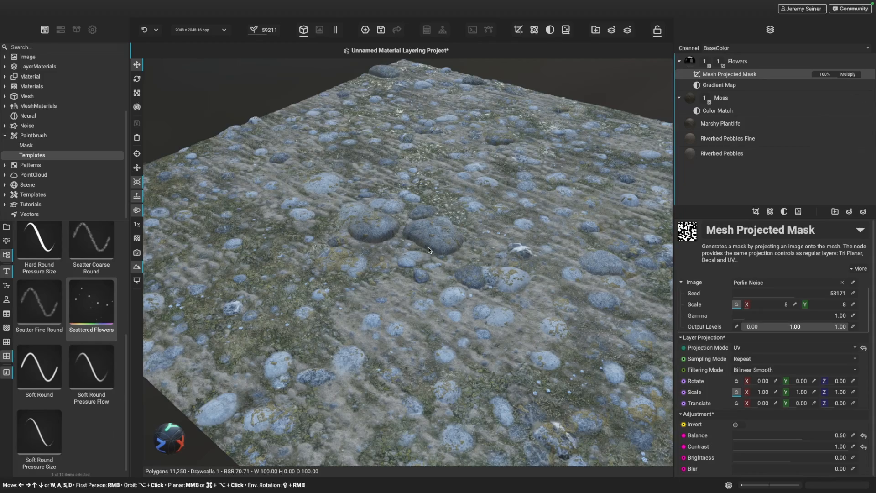
{"action": "mouse_move", "coordinate": [430, 247]}
{"action": "right_mouse_down"}
{"action": "mouse_move", "coordinate": [444, 250]}
{"action": "mouse_move", "coordinate": [420, 258]}
{"action": "right_mouse_up"}
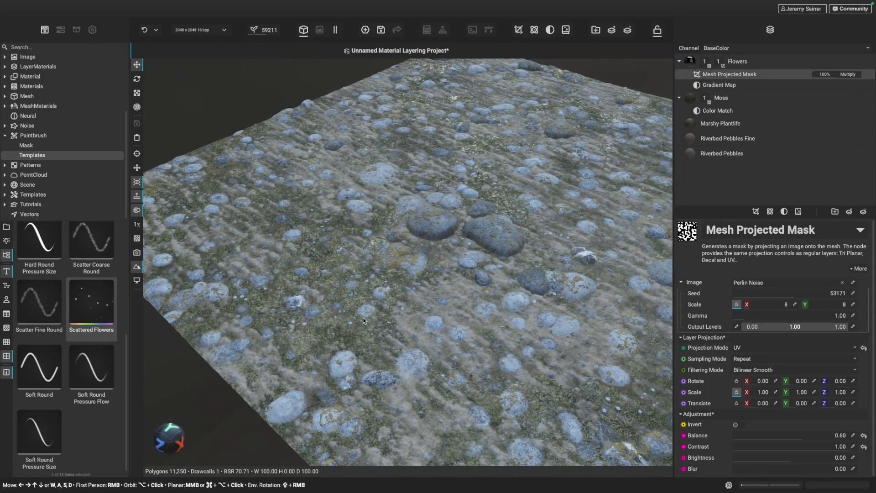
{"action": "right_click_drag", "start_coordinate": [316, 324], "coordinate": [329, 323], "text": "shift"}
{"action": "middle_click_drag", "start_coordinate": [364, 327], "coordinate": [352, 323]}
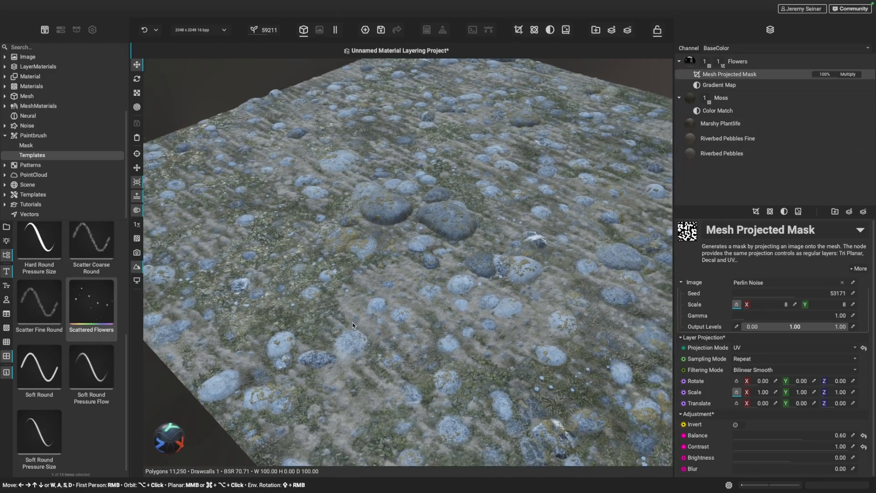
{"action": "left_click_drag", "start_coordinate": [352, 326], "coordinate": [391, 326], "text": "alt"}
{"action": "right_click_drag", "start_coordinate": [390, 327], "coordinate": [358, 331], "text": "shift"}
{"action": "scroll", "coordinate": [358, 331], "scroll_direction": "down", "scroll_amount": 3}
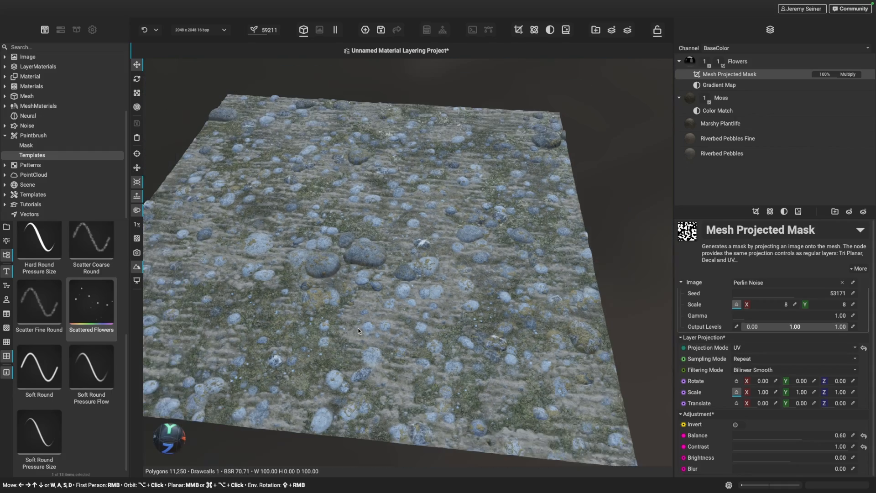
{"action": "mouse_move", "coordinate": [358, 331]}
{"action": "left_mouse_down", "text": "alt"}
{"action": "mouse_move", "coordinate": [347, 328]}
{"action": "mouse_move", "coordinate": [366, 318]}
{"action": "left_mouse_up", "text": "alt"}
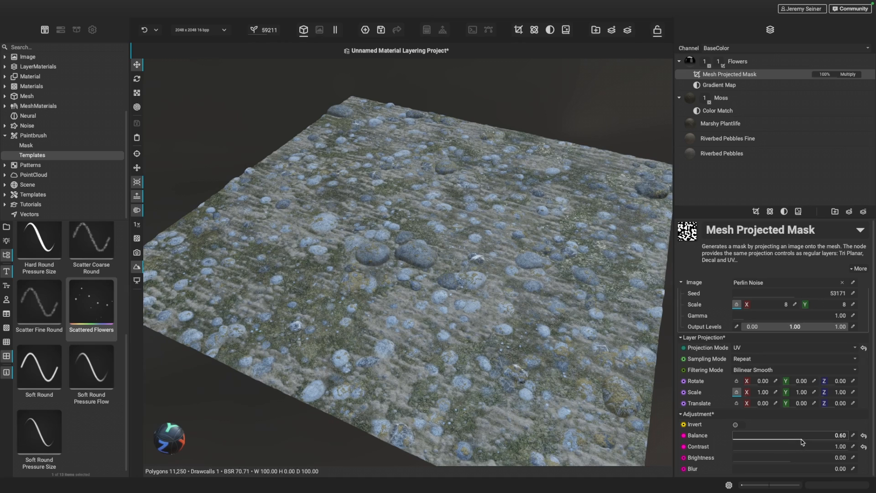
{"action": "mouse_move", "coordinate": [804, 439]}
{"action": "left_mouse_down"}
{"action": "mouse_move", "coordinate": [823, 436]}
{"action": "mouse_move", "coordinate": [764, 438]}
{"action": "mouse_move", "coordinate": [814, 438]}
{"action": "mouse_move", "coordinate": [802, 439]}
{"action": "left_mouse_up"}
{"action": "scroll", "coordinate": [504, 321], "scroll_direction": "down", "scroll_amount": 3}
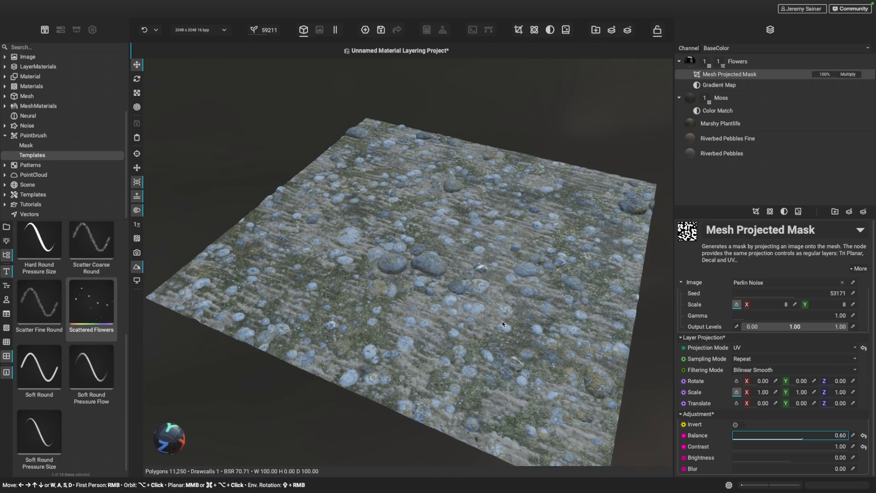
{"action": "scroll", "coordinate": [459, 335], "scroll_direction": "up", "scroll_amount": 5}
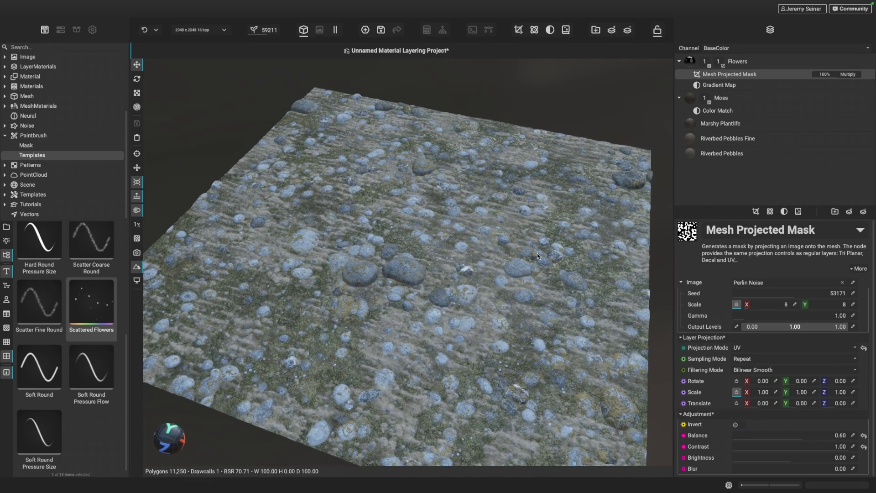
{"action": "left_click_drag", "start_coordinate": [499, 378], "coordinate": [490, 357], "text": "alt"}
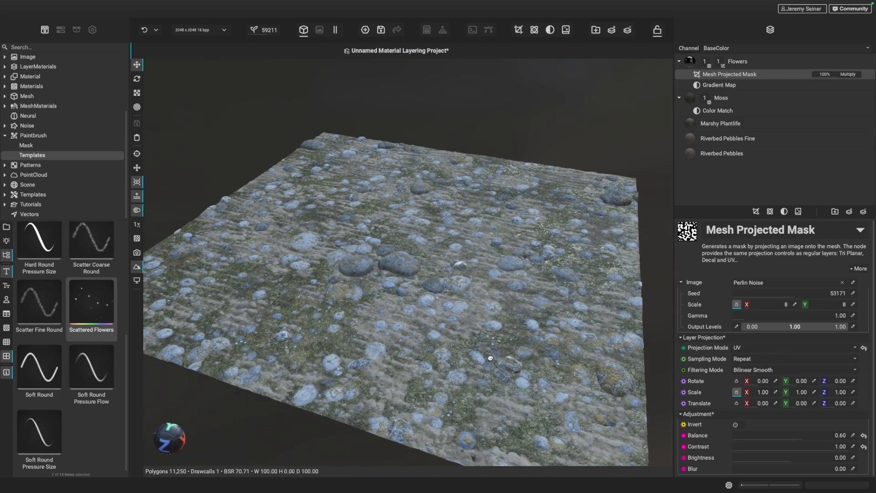
{"action": "mouse_move", "coordinate": [494, 363]}
{"action": "right_mouse_down", "text": "shift"}
{"action": "mouse_move", "coordinate": [487, 367]}
{"action": "mouse_move", "coordinate": [517, 367]}
{"action": "mouse_move", "coordinate": [485, 369]}
{"action": "right_mouse_up", "text": "shift"}
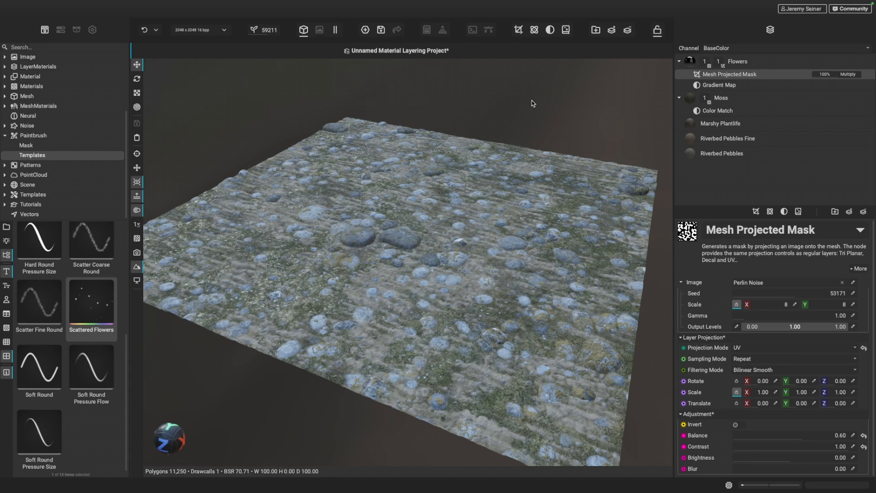
Randomize the project seed twice and inspect each regenerated variation of the pebble material
{"action": "left_click", "coordinate": [270, 33]}
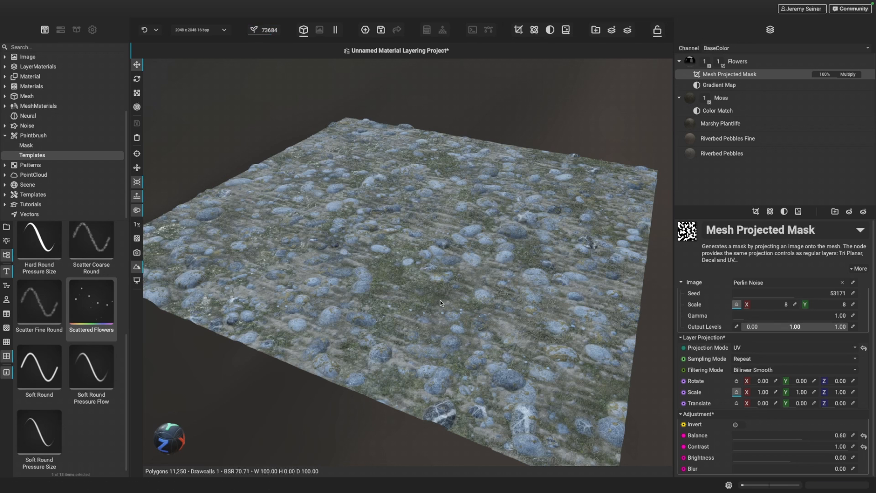
{"action": "mouse_move", "coordinate": [449, 287]}
{"action": "left_mouse_down", "text": "alt"}
{"action": "mouse_move", "coordinate": [424, 306]}
{"action": "mouse_move", "coordinate": [443, 303]}
{"action": "left_mouse_up", "text": "alt"}
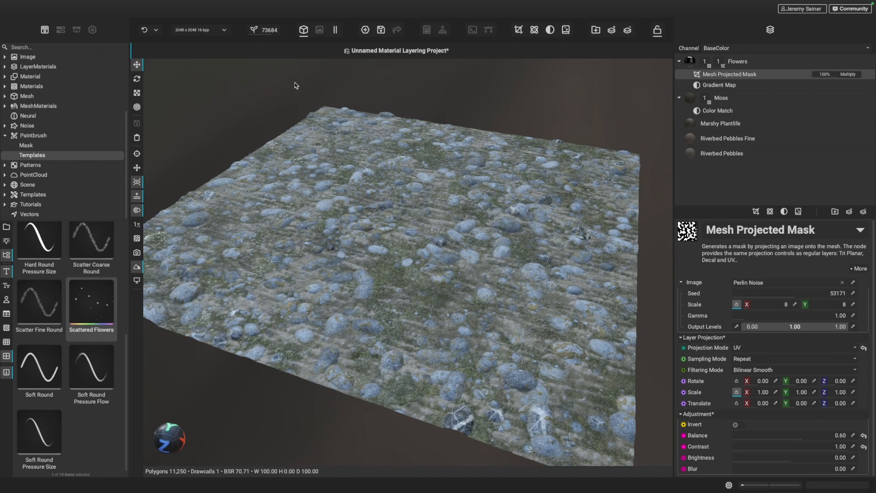
{"action": "left_click", "coordinate": [262, 35]}
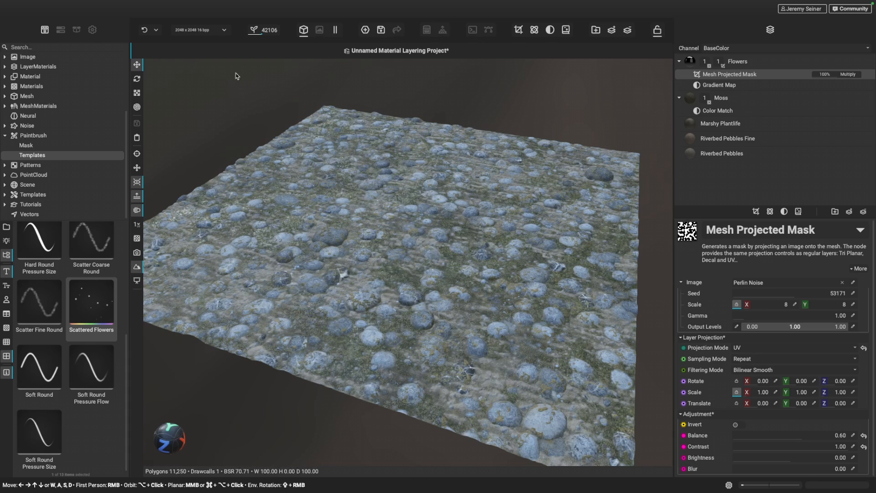
{"action": "scroll", "coordinate": [511, 308], "scroll_direction": "up", "scroll_amount": 2}
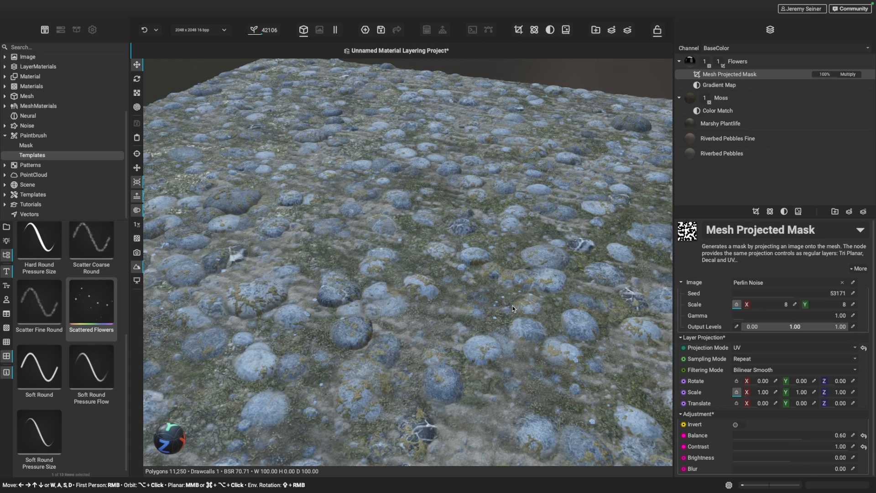
{"action": "scroll", "coordinate": [509, 314], "scroll_direction": "down", "scroll_amount": 3}
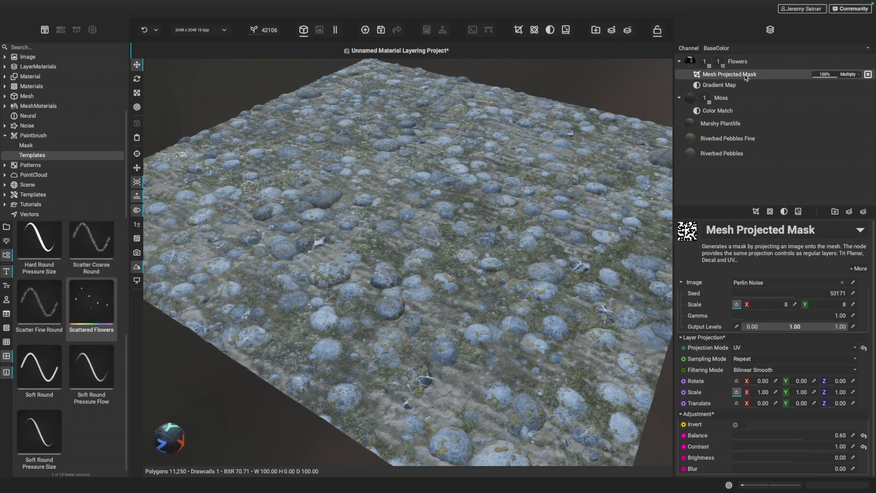
Solo the Mesh Projected Mask, randomize the project seed repeatedly to compare its noise patterns, and return to the full material
{"action": "left_click", "coordinate": [765, 74]}
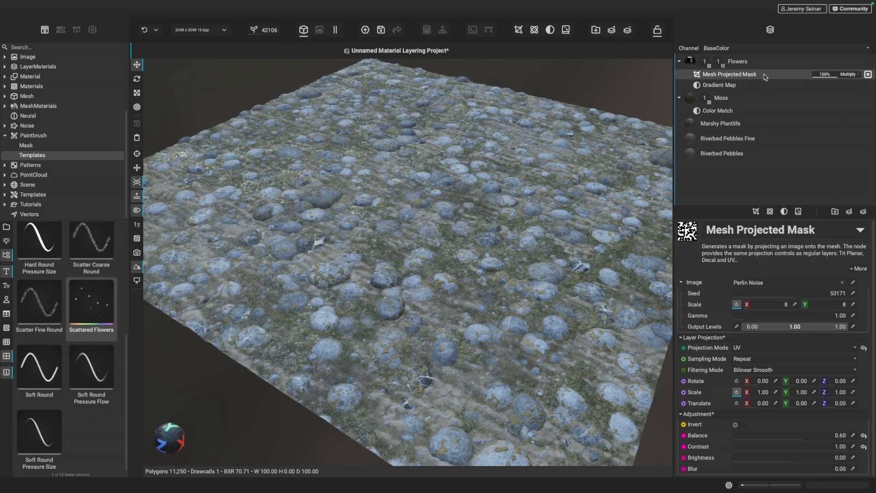
{"action": "key", "text": "s"}
{"action": "left_click", "coordinate": [258, 33]}
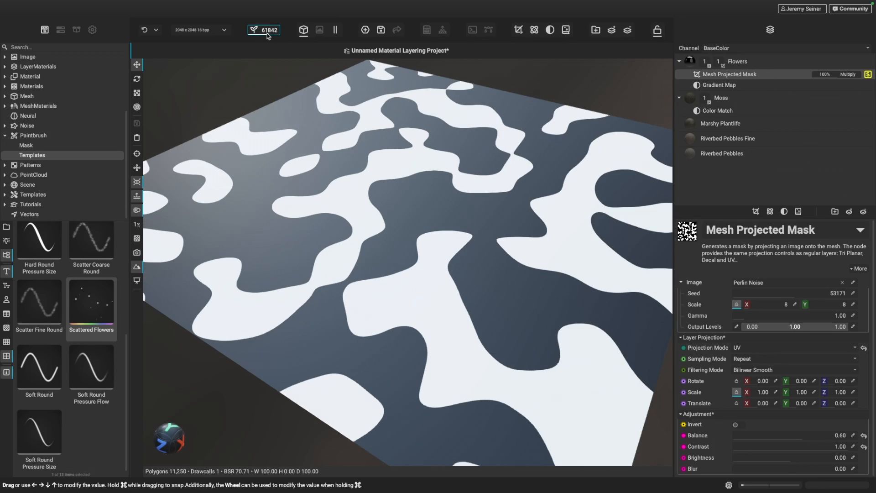
{"action": "left_click", "coordinate": [258, 33]}
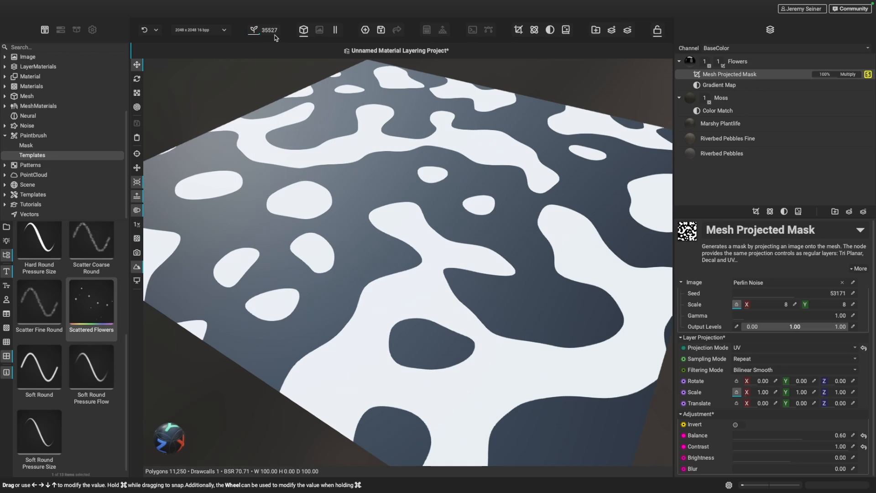
{"action": "left_click", "coordinate": [254, 33]}
{"action": "left_click", "coordinate": [254, 33]}
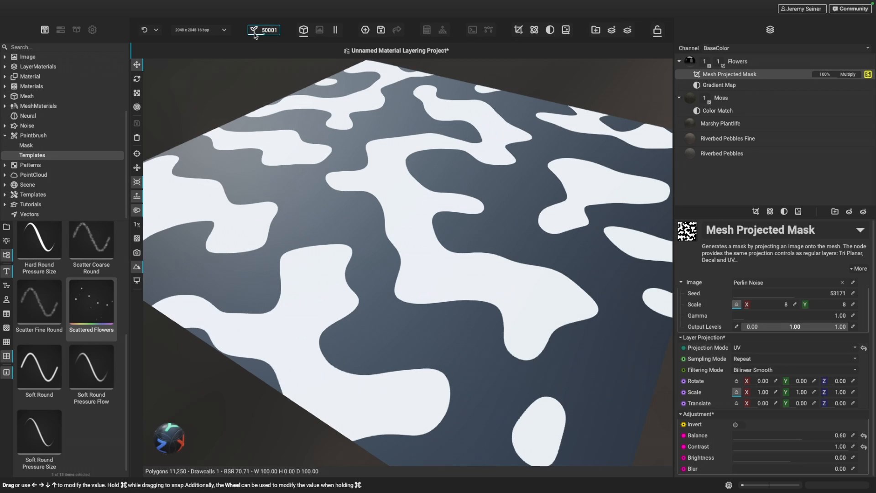
{"action": "left_click", "coordinate": [255, 35]}
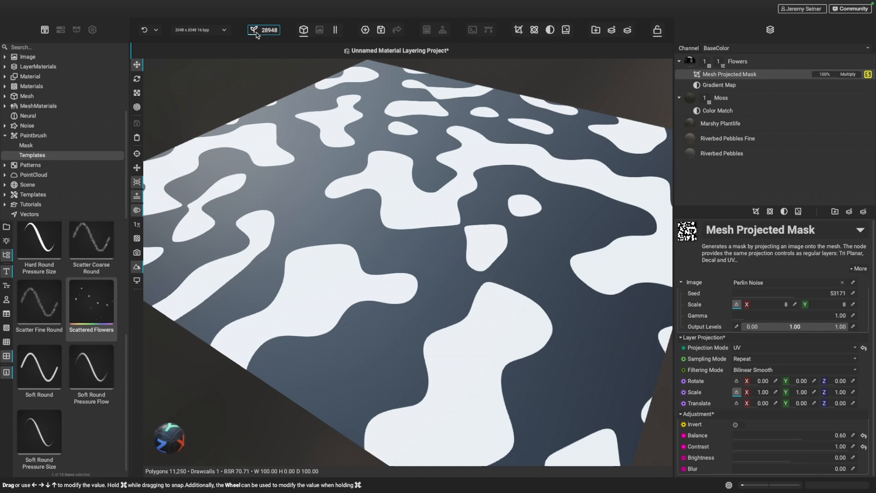
{"action": "left_click", "coordinate": [267, 34]}
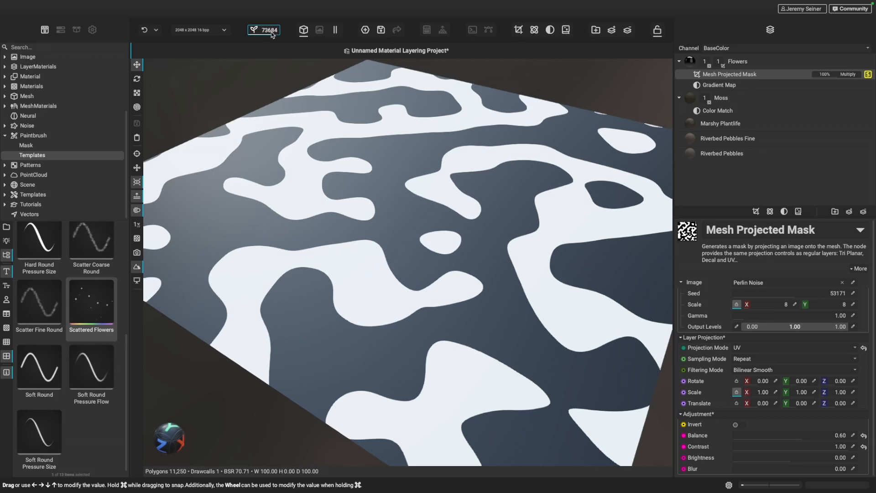
{"action": "left_click", "coordinate": [257, 36]}
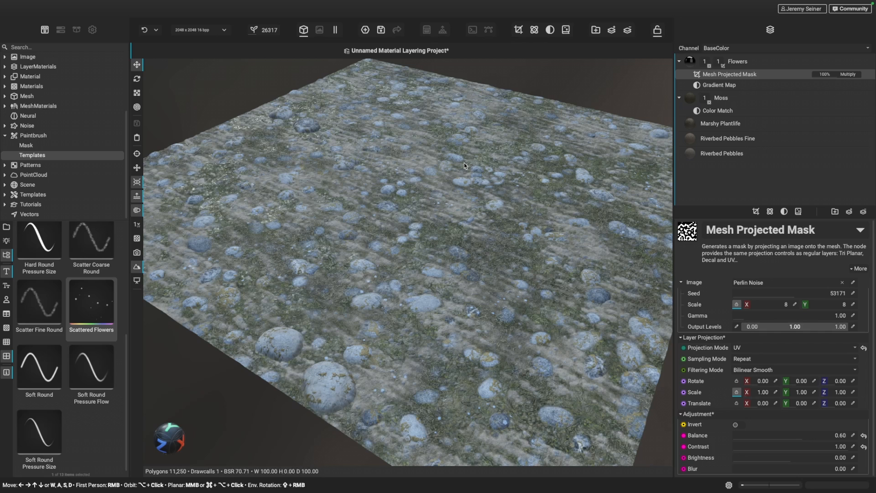
Restore the project seed to 59211 and inspect the flowers up close
{"action": "left_click", "coordinate": [266, 31]}
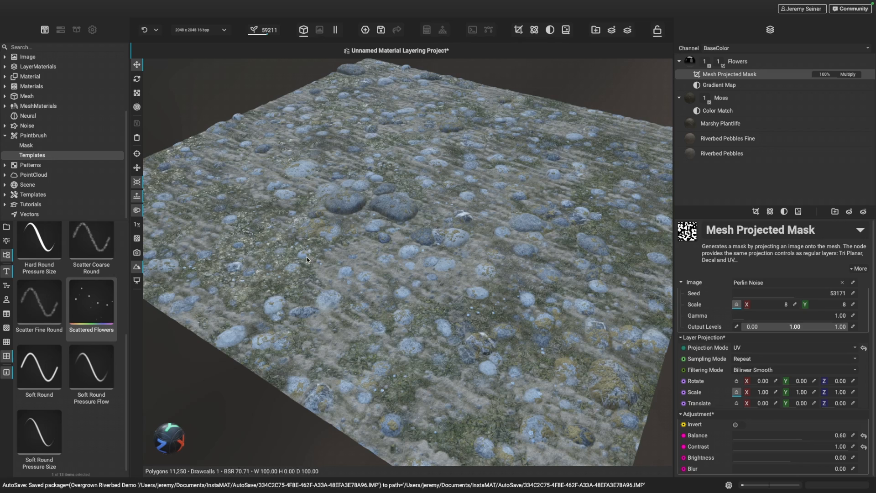
{"action": "mouse_move", "coordinate": [308, 253]}
{"action": "left_mouse_down"}
{"action": "mouse_move", "coordinate": [303, 249]}
{"action": "mouse_move", "coordinate": [302, 264]}
{"action": "mouse_move", "coordinate": [311, 252]}
{"action": "left_mouse_up"}
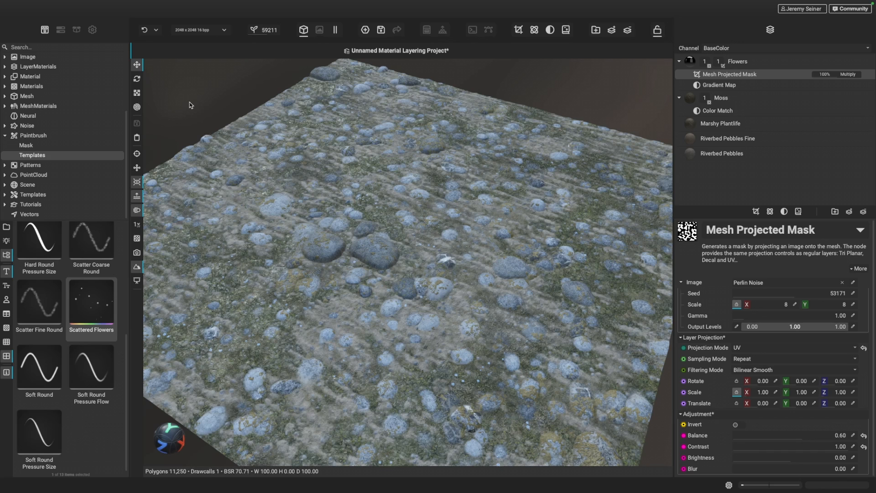
{"action": "scroll", "coordinate": [471, 372], "scroll_direction": "up", "scroll_amount": 6}
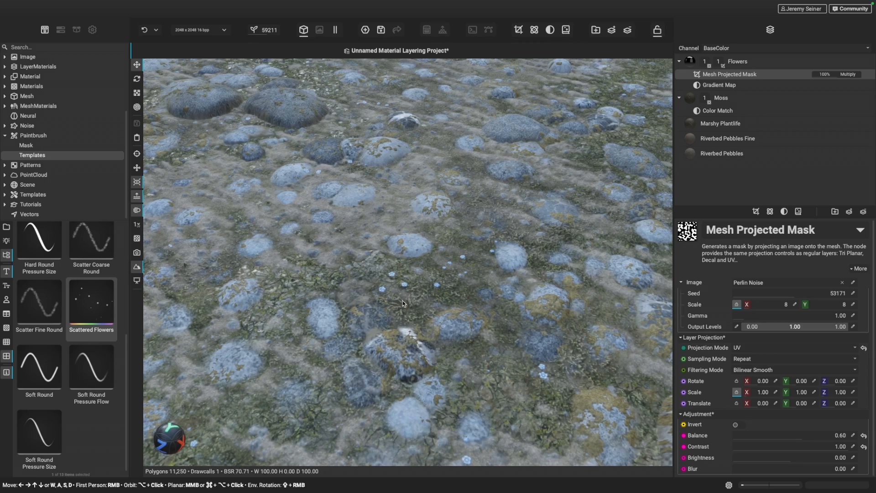
Search the adjustment library for "HCL" and add an HCL adjustment above the Flowers layer's Gradient Map
{"action": "left_click", "coordinate": [726, 86]}
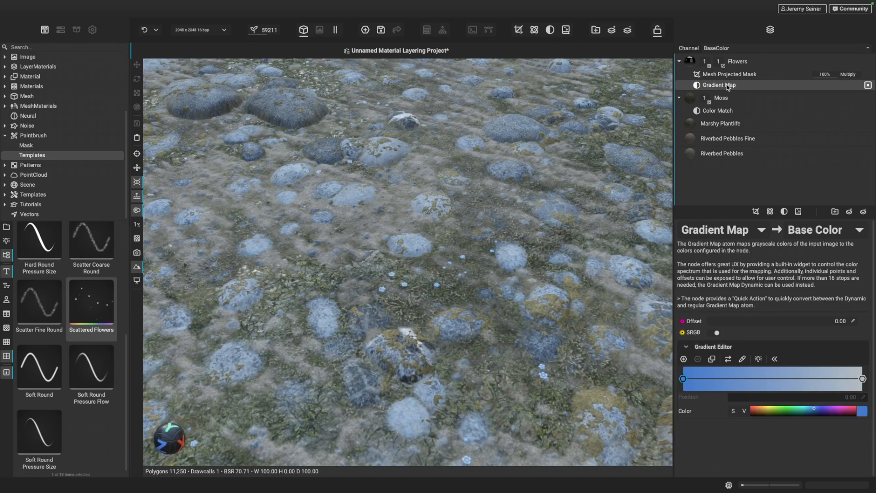
{"action": "left_click", "coordinate": [784, 212]}
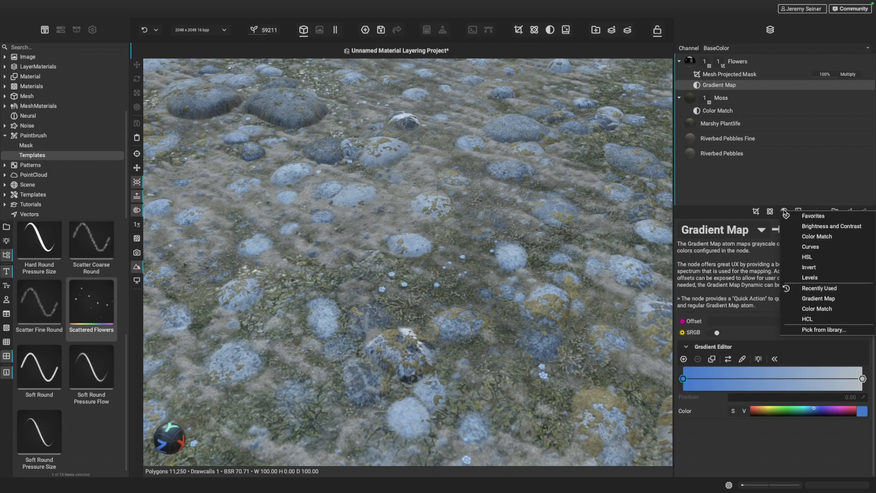
{"action": "left_click", "coordinate": [811, 331]}
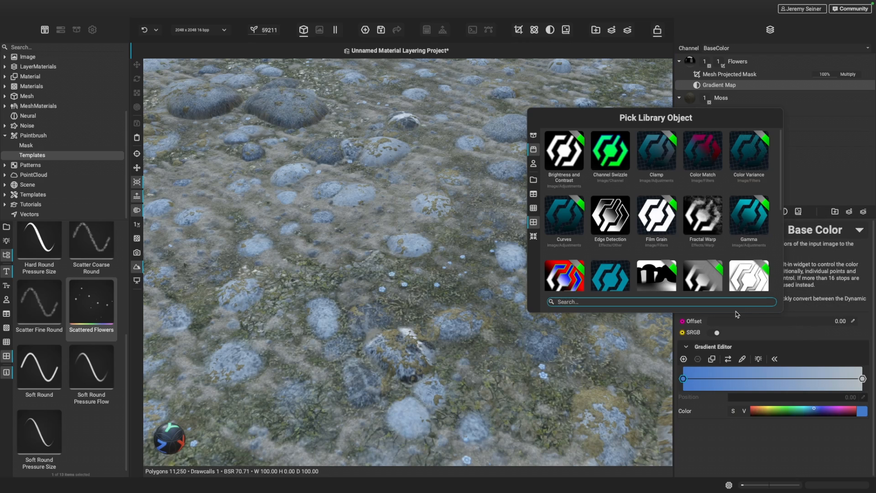
{"action": "type", "text": "HCL"}
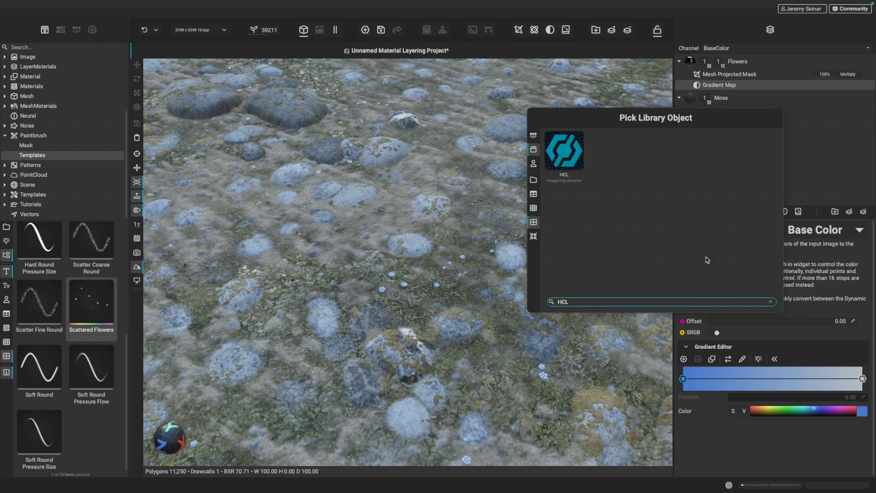
{"action": "double_click", "coordinate": [566, 153]}
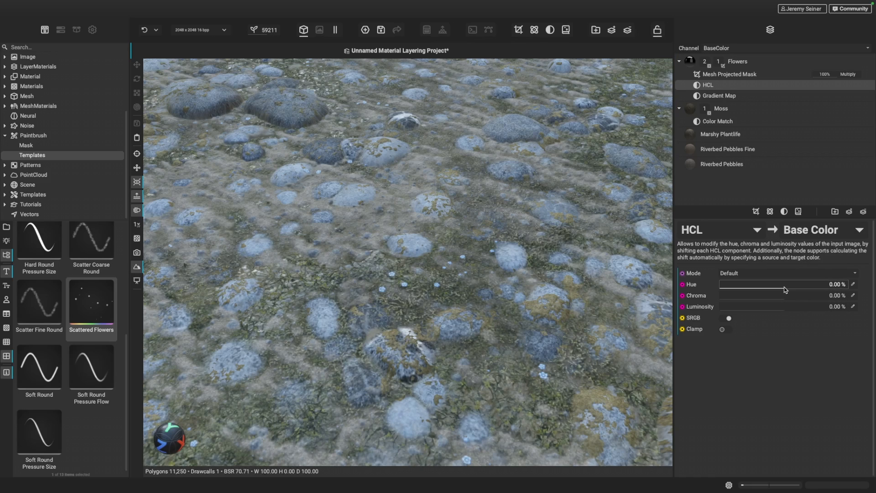
Set the HCL adjustment's Hue to 24.09 %, Chroma to -8.91 % and Luminosity to -6.93 %
{"action": "left_click_drag", "start_coordinate": [784, 289], "coordinate": [796, 290]}
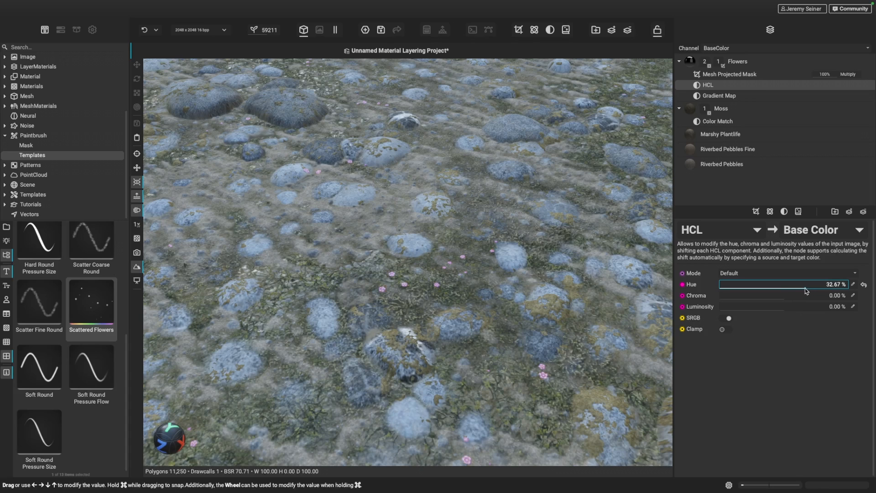
{"action": "left_click_drag", "start_coordinate": [811, 290], "coordinate": [778, 299]}
{"action": "left_click_drag", "start_coordinate": [781, 307], "coordinate": [780, 309]}
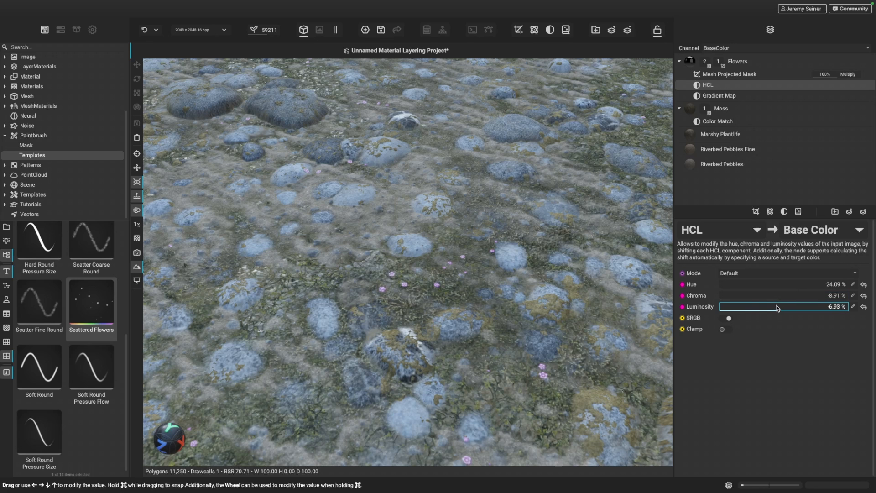
Set the HCL adjustment's Chroma to -14.19 % and check the flowers under rotated environment lighting
{"action": "scroll", "coordinate": [501, 274], "scroll_direction": "down", "scroll_amount": 4}
{"action": "middle_click_drag", "start_coordinate": [462, 258], "coordinate": [416, 270]}
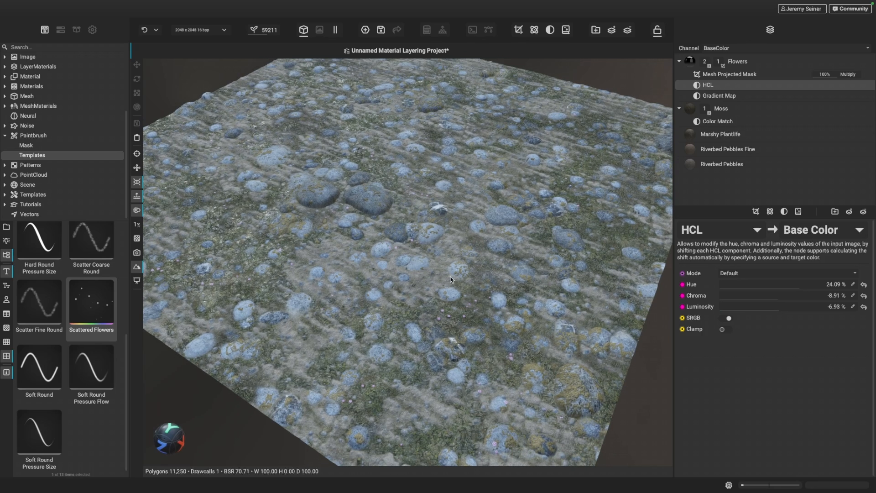
{"action": "left_click_drag", "start_coordinate": [782, 297], "coordinate": [774, 299]}
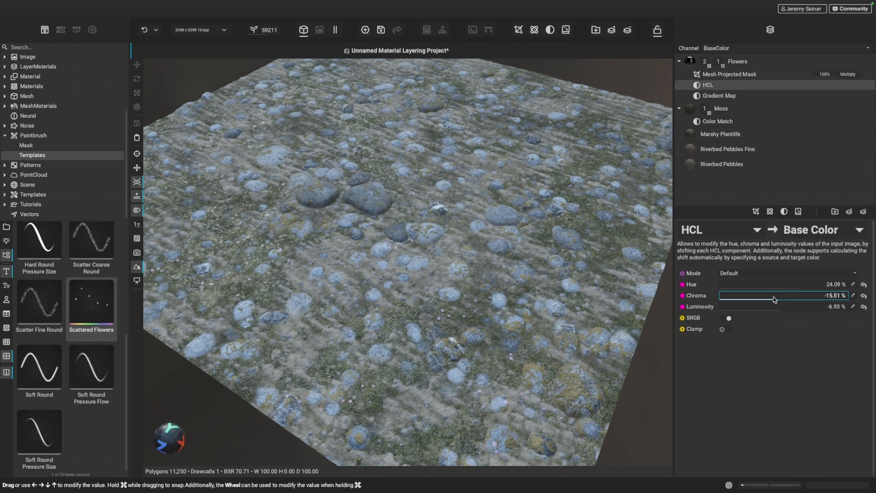
{"action": "scroll", "coordinate": [560, 321], "scroll_direction": "up", "scroll_amount": 3}
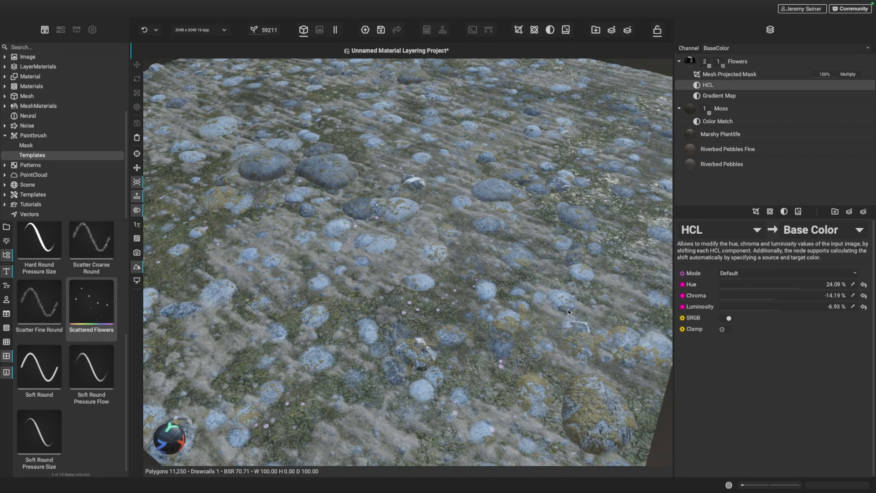
{"action": "mouse_move", "coordinate": [871, 84]}
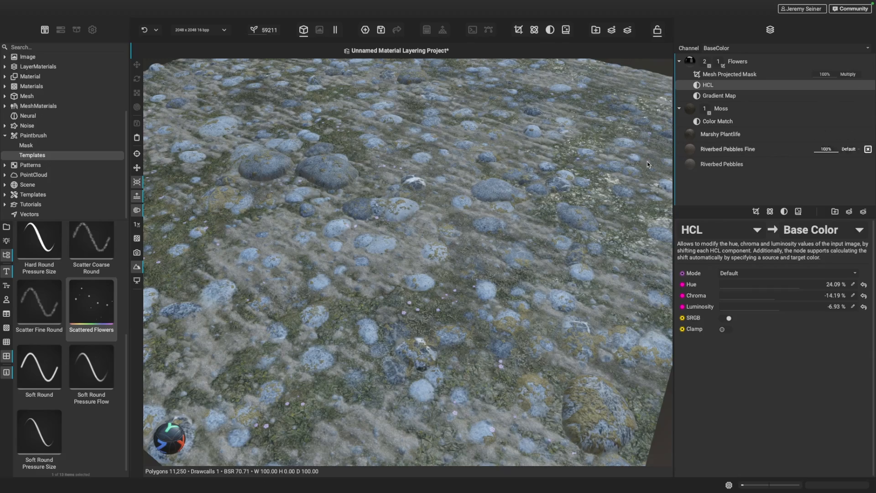
{"action": "scroll", "coordinate": [451, 251], "scroll_direction": "down", "scroll_amount": 3}
{"action": "left_click_drag", "start_coordinate": [436, 260], "coordinate": [412, 276], "text": "alt"}
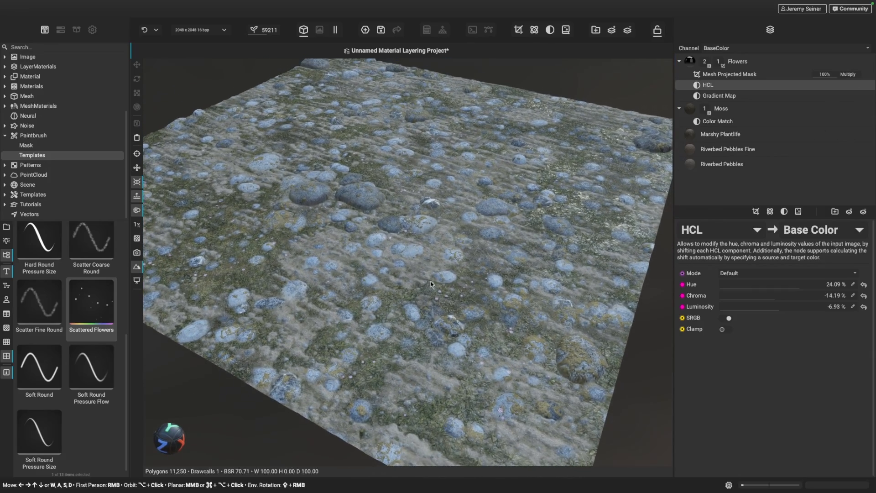
{"action": "mouse_move", "coordinate": [430, 282]}
{"action": "right_mouse_down", "text": "shift"}
{"action": "mouse_move", "coordinate": [420, 286]}
{"action": "mouse_move", "coordinate": [442, 288]}
{"action": "right_mouse_up", "text": "shift"}
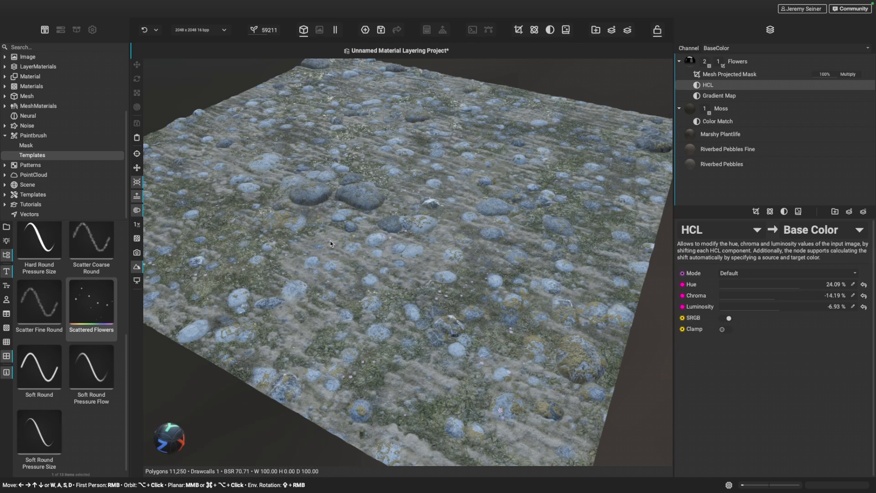
Add a multi-channel layer at the top of the layer stack and rename it Water
{"action": "left_click", "coordinate": [768, 197]}
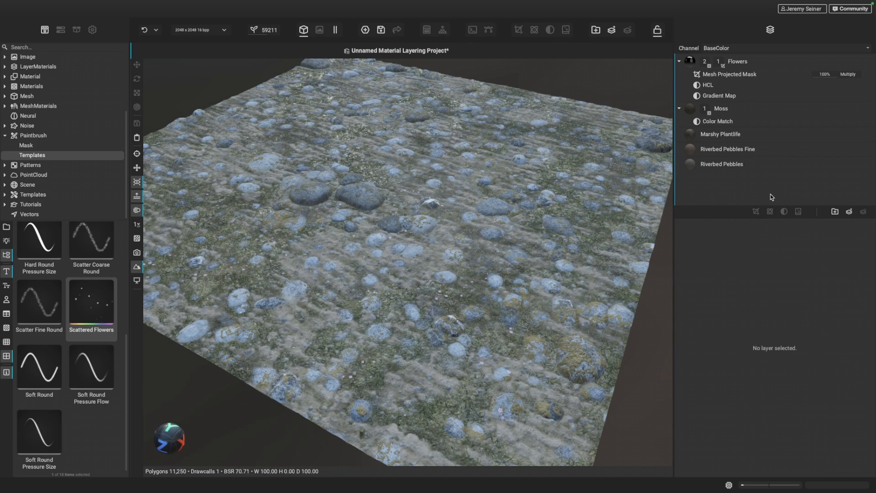
{"action": "left_click", "coordinate": [848, 211]}
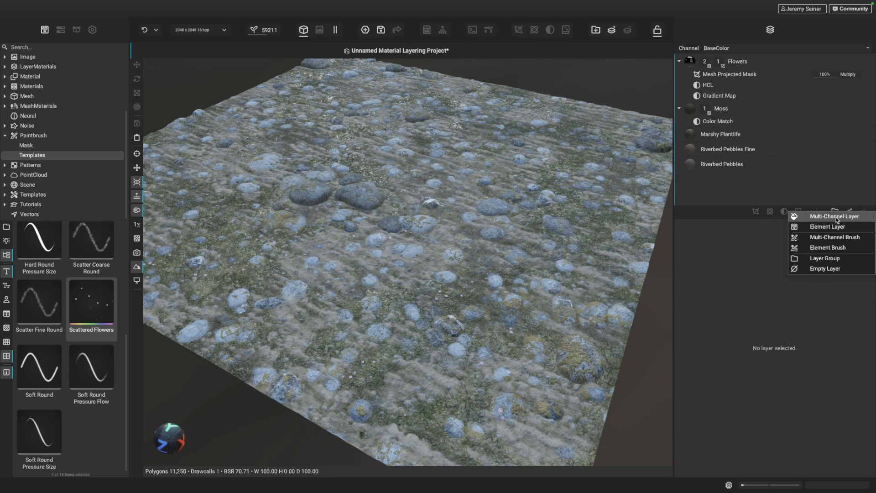
{"action": "left_click", "coordinate": [837, 218]}
{"action": "double_click", "coordinate": [716, 62]}
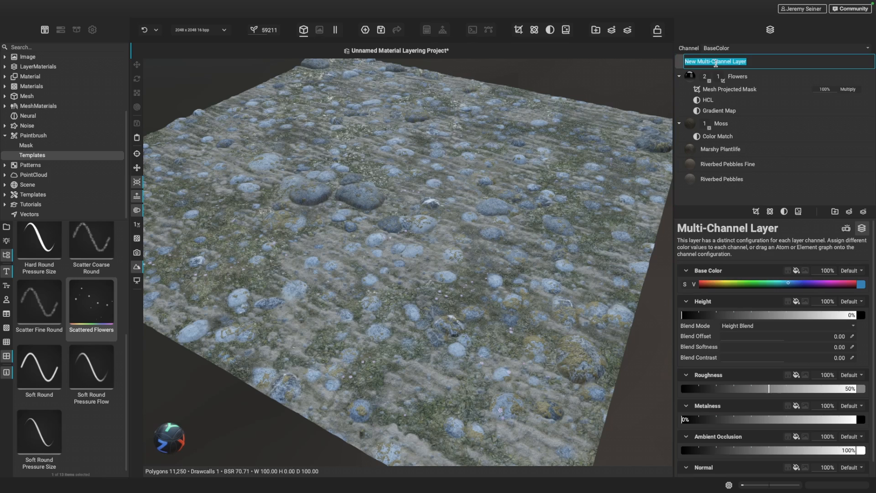
{"action": "type", "text": "Water"}
{"action": "key", "text": "Return"}
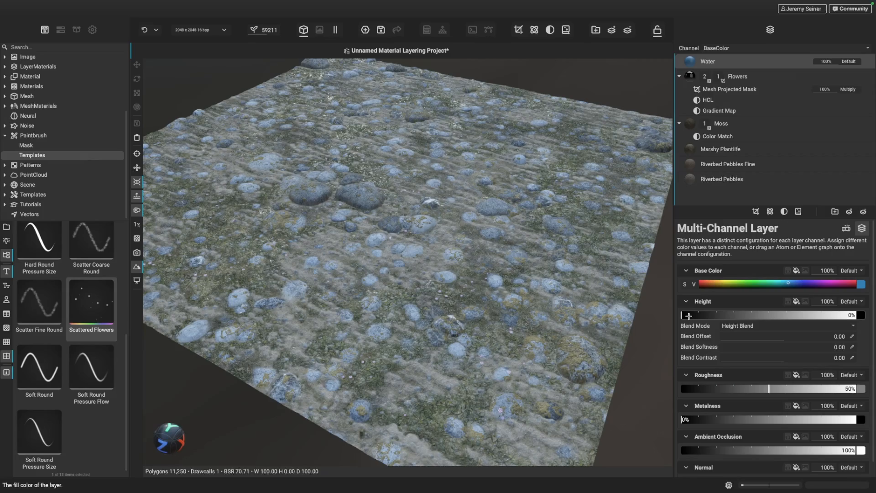
Raise the Water layer's Height to 20 % and inspect where it fills the low areas
{"action": "left_click_drag", "start_coordinate": [688, 315], "coordinate": [715, 315]}
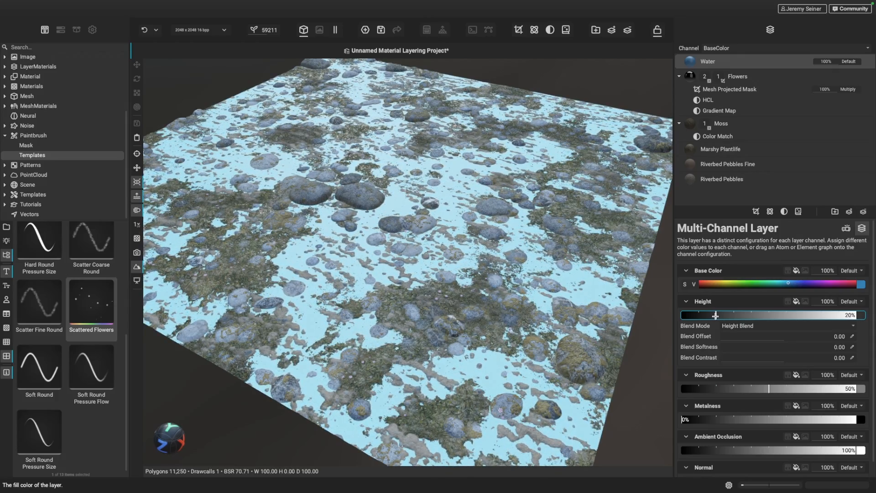
{"action": "scroll", "coordinate": [396, 259], "scroll_direction": "up", "scroll_amount": 2}
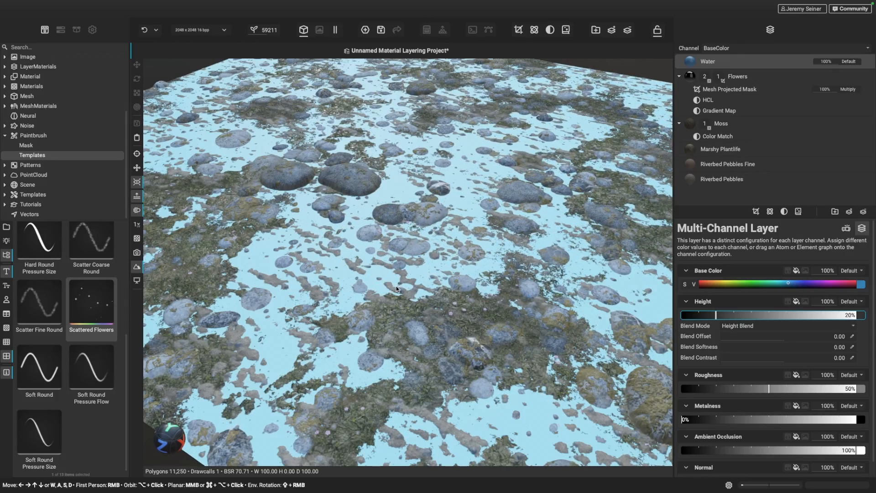
{"action": "mouse_move", "coordinate": [395, 289]}
{"action": "left_mouse_down", "text": "alt"}
{"action": "mouse_move", "coordinate": [396, 265]}
{"action": "mouse_move", "coordinate": [396, 276]}
{"action": "left_mouse_up", "text": "alt"}
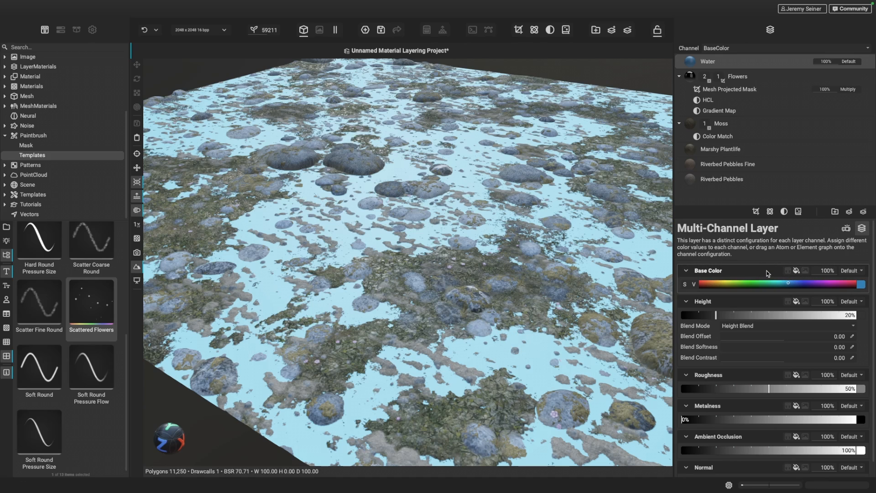
Turn off the Water layer's Base Color channel and set its Roughness to 0 %
{"action": "left_click_drag", "start_coordinate": [834, 273], "coordinate": [807, 273]}
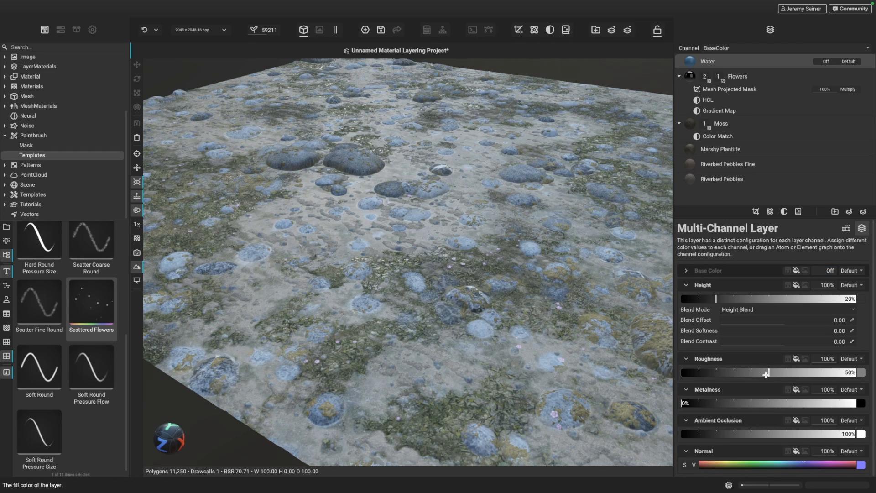
{"action": "left_click_drag", "start_coordinate": [769, 373], "coordinate": [682, 373]}
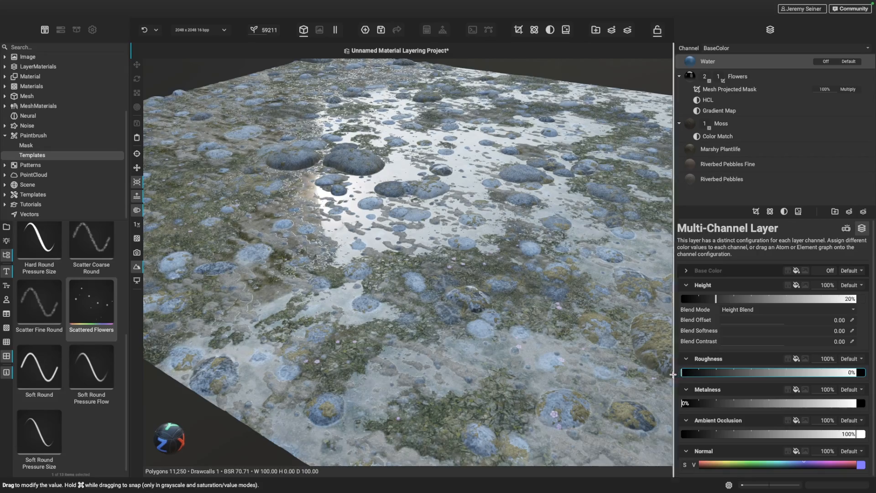
{"action": "left_click_drag", "start_coordinate": [521, 346], "coordinate": [483, 327], "text": "alt"}
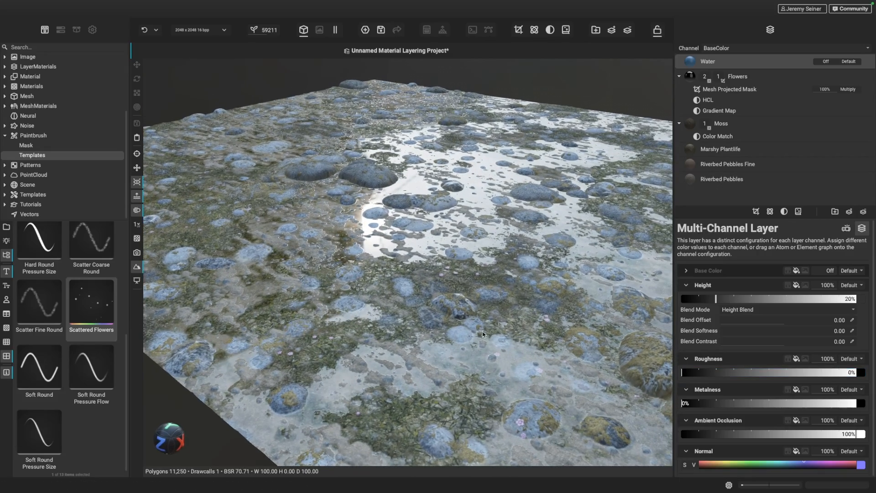
{"action": "right_click_drag", "start_coordinate": [483, 327], "coordinate": [489, 327], "text": "shift"}
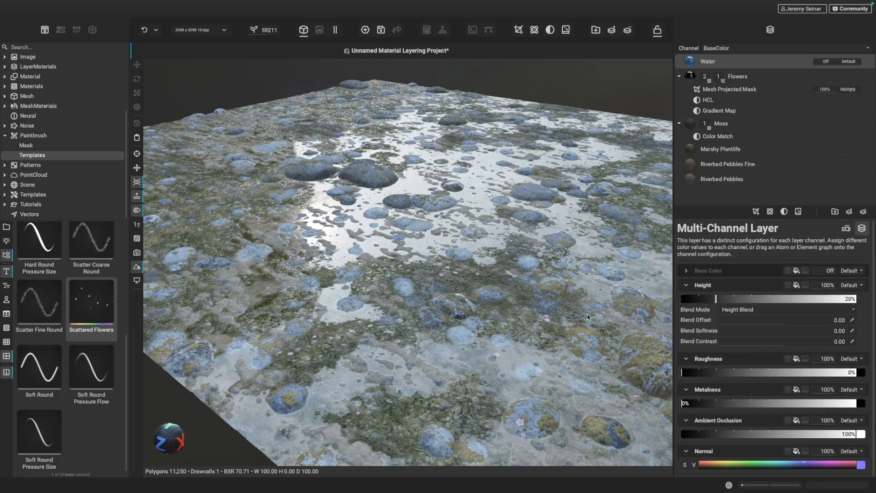
Set the Water layer's Height to 18 % and its Blend Softness to 0.08, checking the shoreline up close
{"action": "left_click_drag", "start_coordinate": [714, 299], "coordinate": [711, 299]}
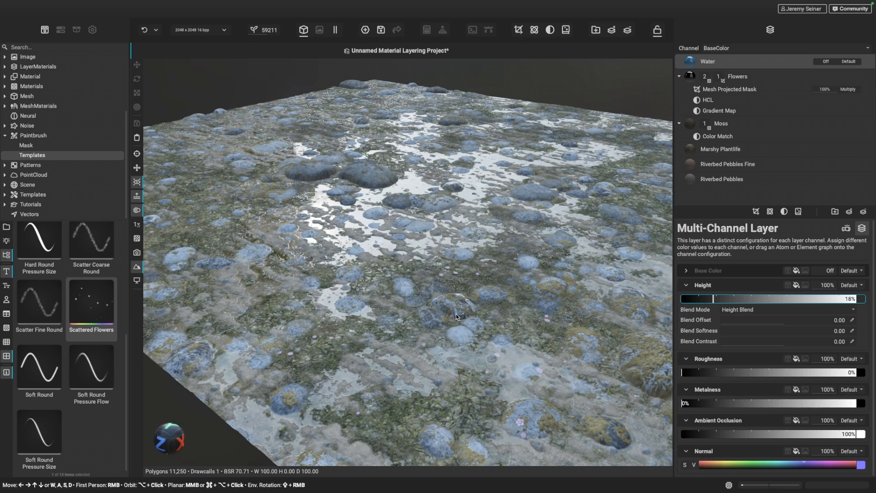
{"action": "left_click_drag", "start_coordinate": [398, 258], "coordinate": [363, 256], "text": "alt"}
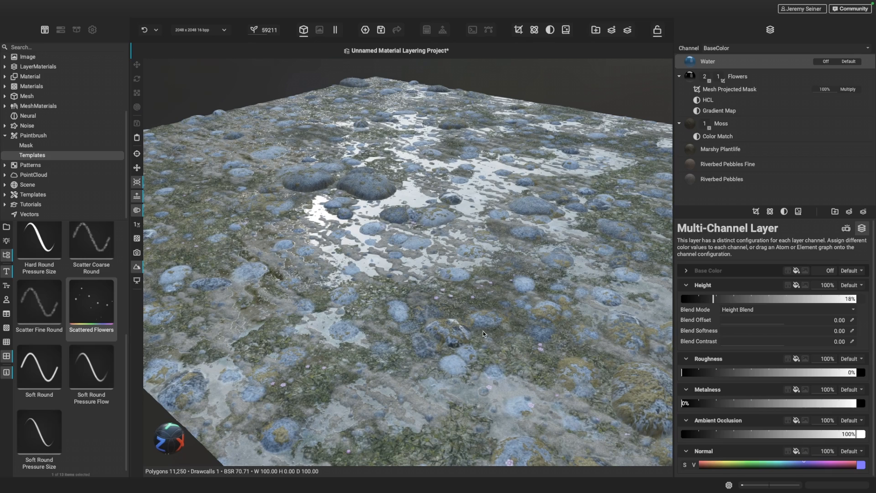
{"action": "left_click", "coordinate": [723, 335]}
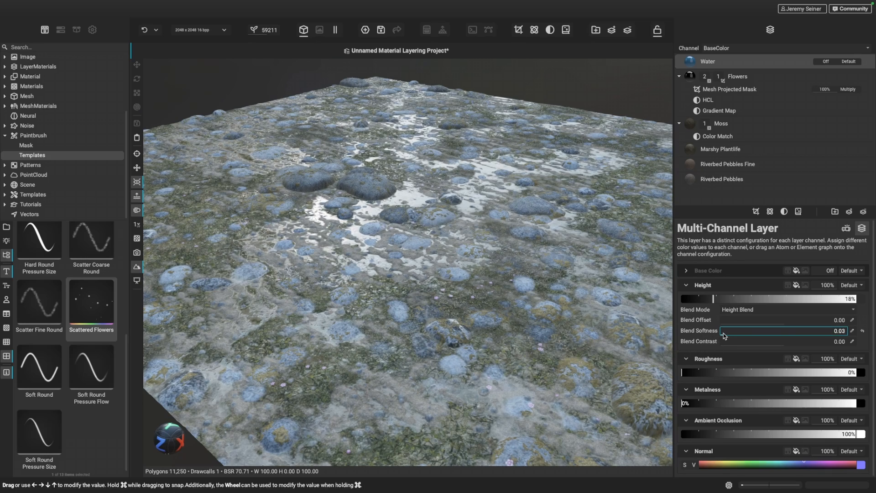
{"action": "left_click_drag", "start_coordinate": [724, 335], "coordinate": [730, 337]}
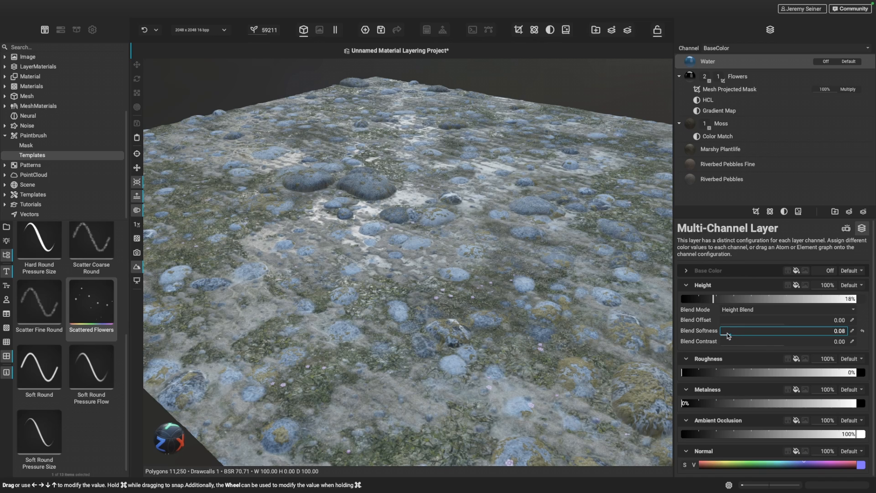
{"action": "scroll", "coordinate": [348, 243], "scroll_direction": "up", "scroll_amount": 3}
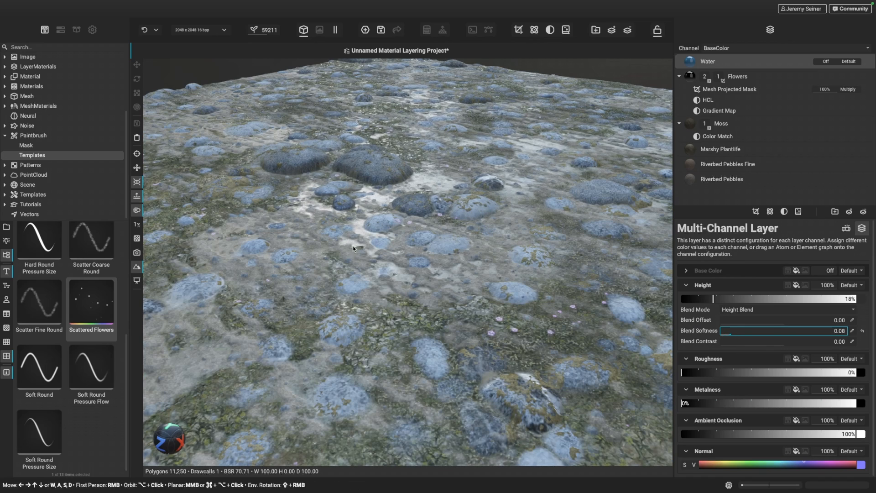
{"action": "scroll", "coordinate": [354, 249], "scroll_direction": "up", "scroll_amount": 5}
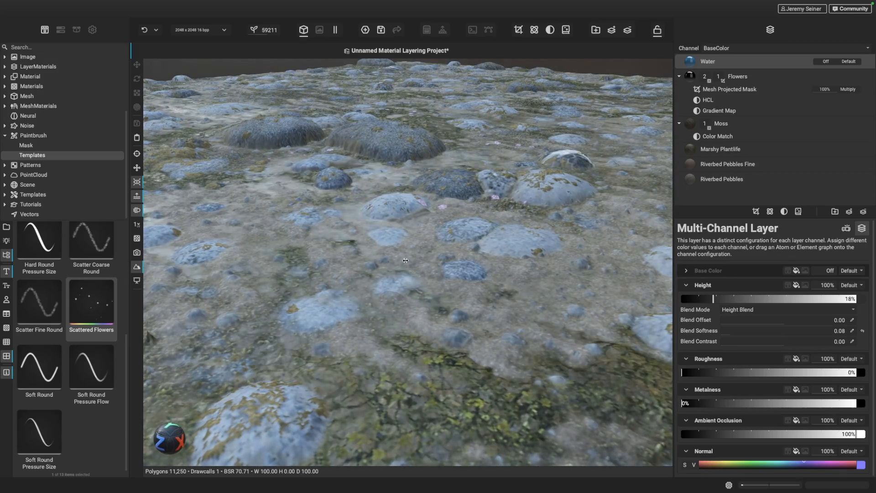
{"action": "scroll", "coordinate": [395, 262], "scroll_direction": "down", "scroll_amount": 8}
{"action": "left_click_drag", "start_coordinate": [713, 299], "coordinate": [712, 302]}
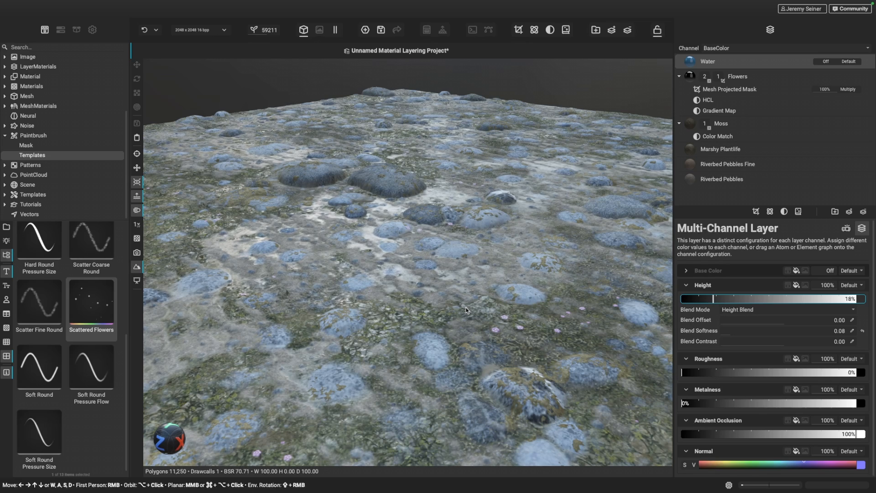
Examine the water's reflections across the whole surface from several angles while rotating the environment lighting
{"action": "scroll", "coordinate": [466, 310], "scroll_direction": "down", "scroll_amount": 5}
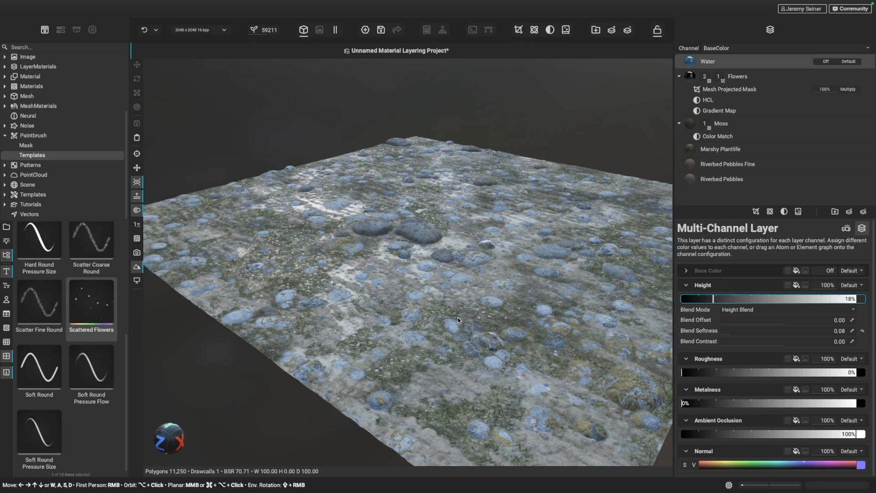
{"action": "middle_click_drag", "start_coordinate": [458, 320], "coordinate": [445, 312]}
{"action": "left_click_drag", "start_coordinate": [445, 312], "coordinate": [444, 312], "text": "alt"}
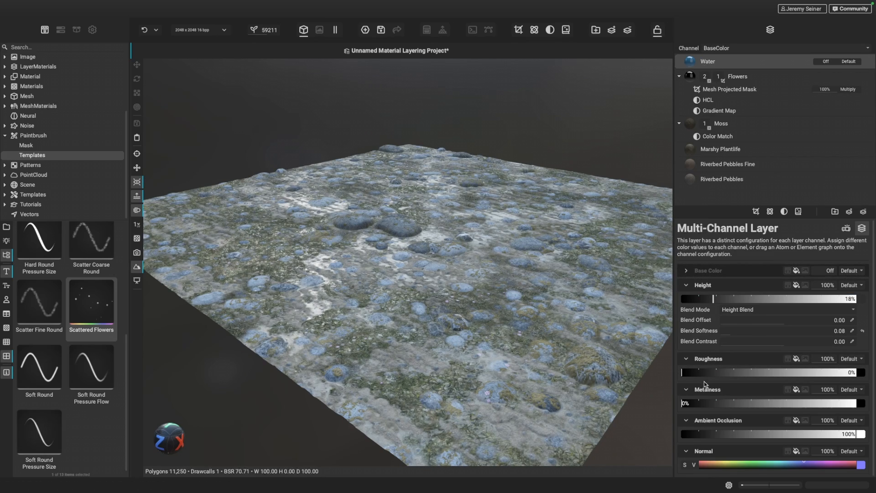
{"action": "mouse_move", "coordinate": [423, 310]}
{"action": "right_mouse_down", "text": "shift"}
{"action": "mouse_move", "coordinate": [470, 314]}
{"action": "mouse_move", "coordinate": [410, 315]}
{"action": "mouse_move", "coordinate": [434, 314]}
{"action": "right_mouse_up", "text": "shift"}
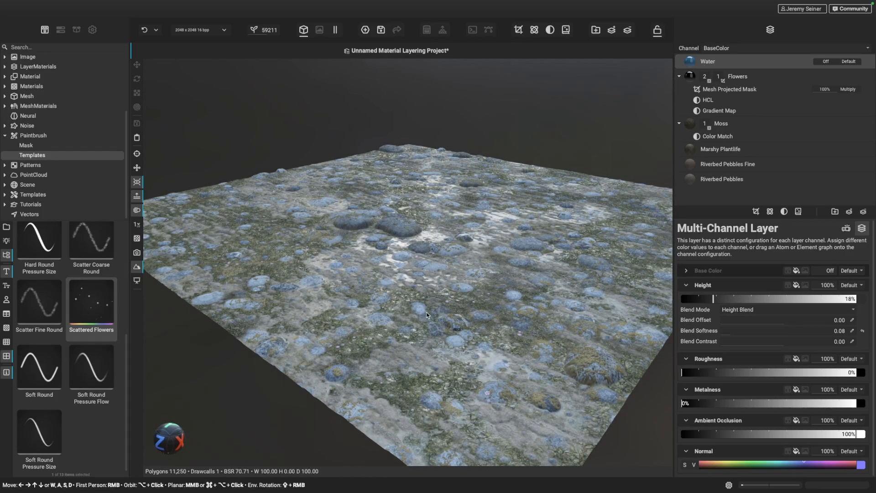
{"action": "left_click_drag", "start_coordinate": [429, 316], "coordinate": [409, 288], "text": "alt"}
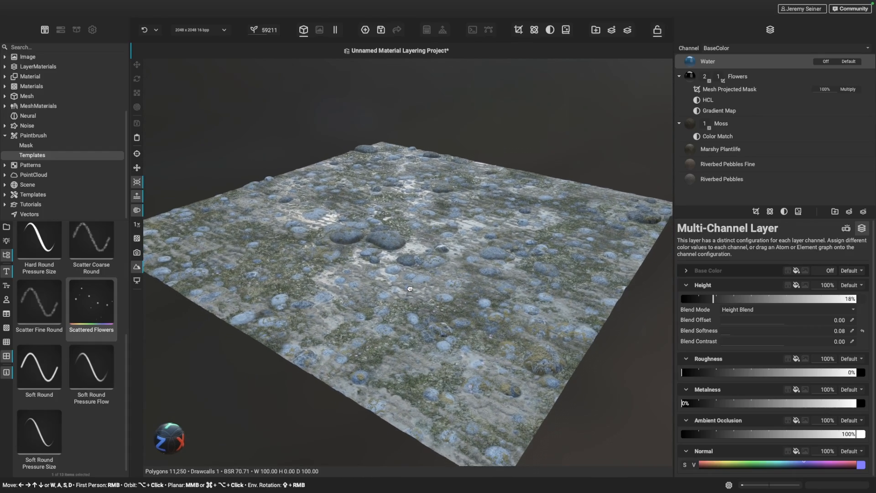
{"action": "right_click_drag", "start_coordinate": [420, 301], "coordinate": [422, 301], "text": "shift"}
Expose the Riverbed Pebbles layer's Algae Density as an input parameter, check it in the project parameters, and save the project
{"action": "left_click", "coordinate": [704, 179]}
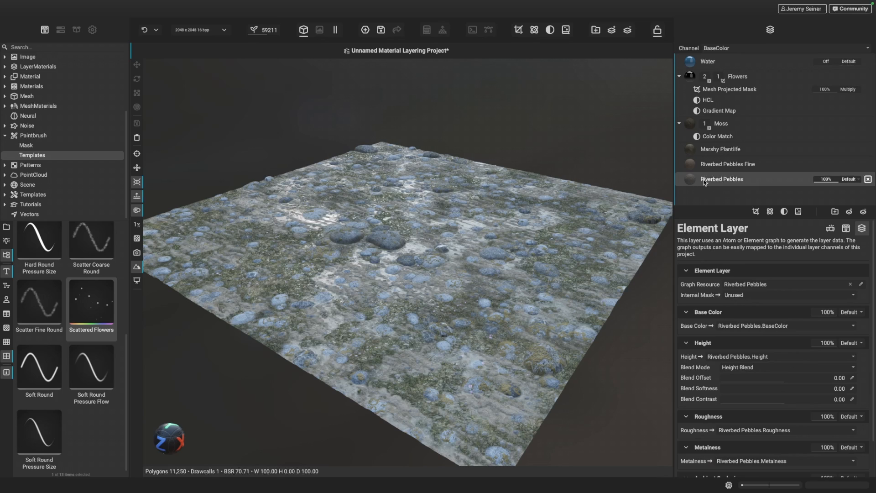
{"action": "left_click", "coordinate": [845, 228]}
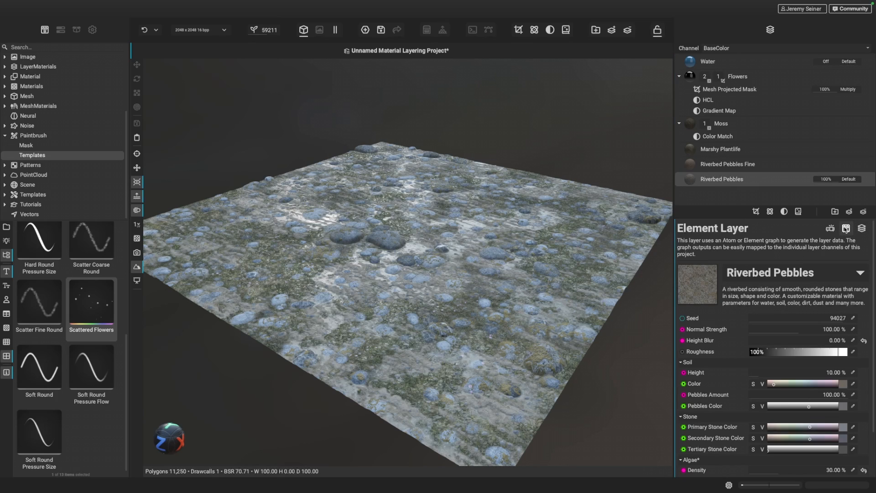
{"action": "scroll", "coordinate": [739, 354], "scroll_direction": "down", "scroll_amount": 2}
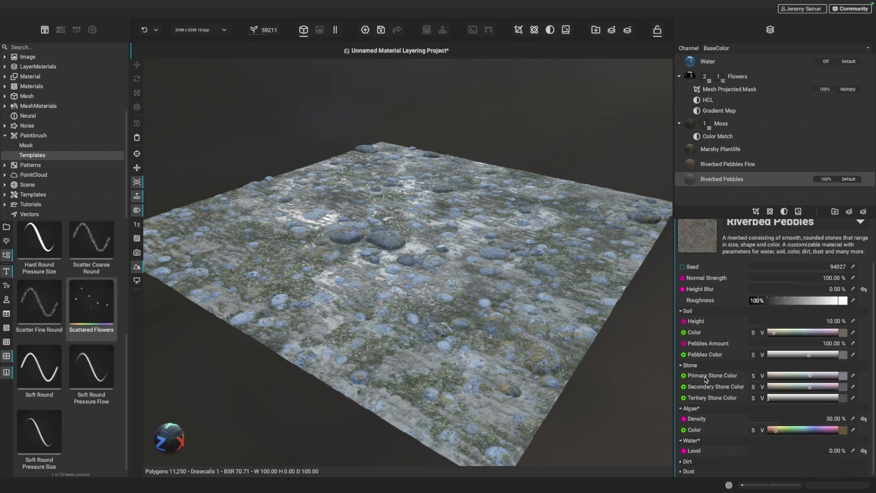
{"action": "right_click", "coordinate": [695, 421]}
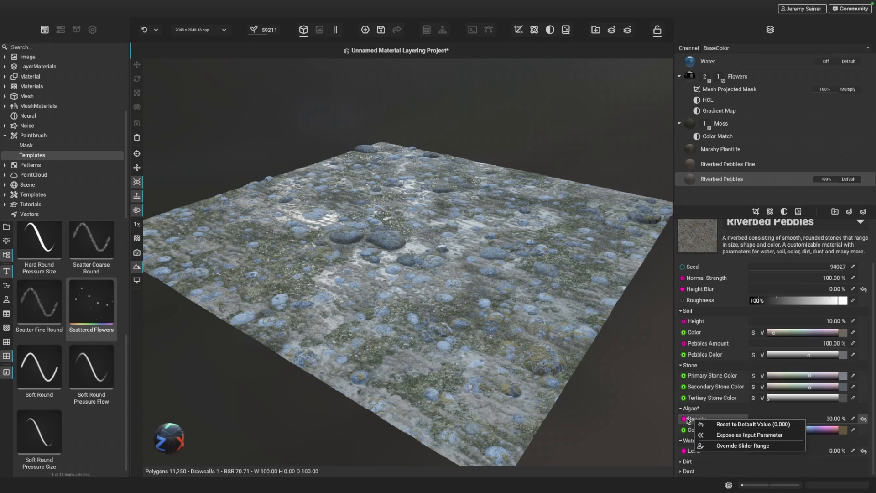
{"action": "left_click", "coordinate": [727, 435]}
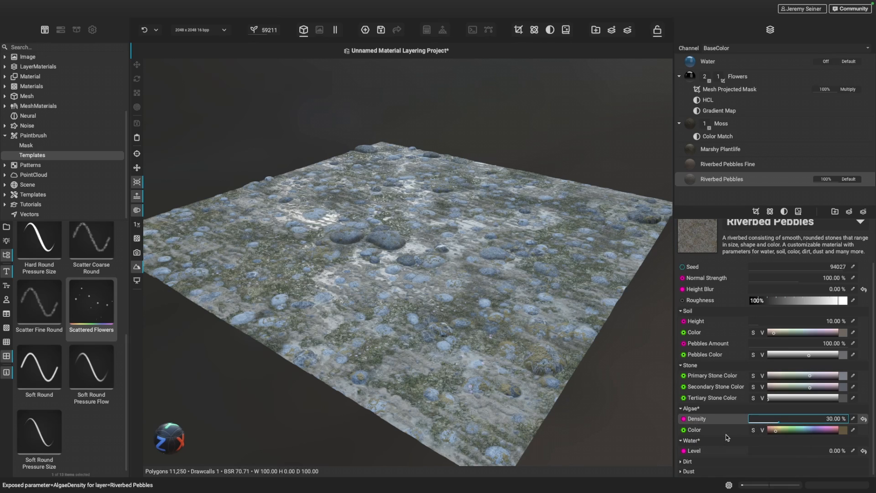
{"action": "left_click", "coordinate": [61, 31]}
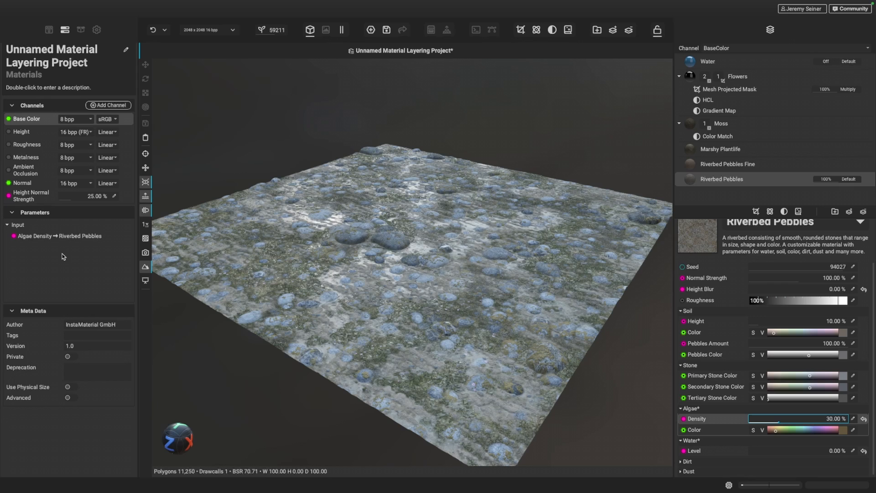
{"action": "key", "text": "super+s"}
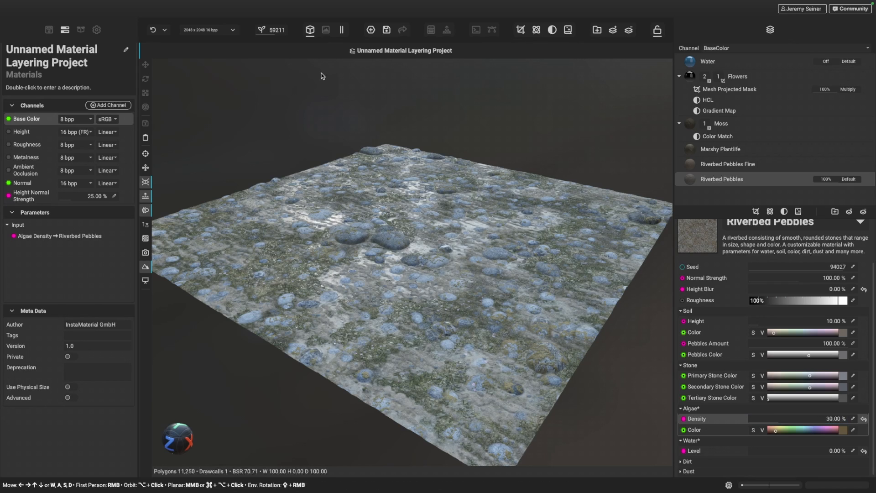
Create a new Element Graph project without a template
{"action": "left_click", "coordinate": [371, 29]}
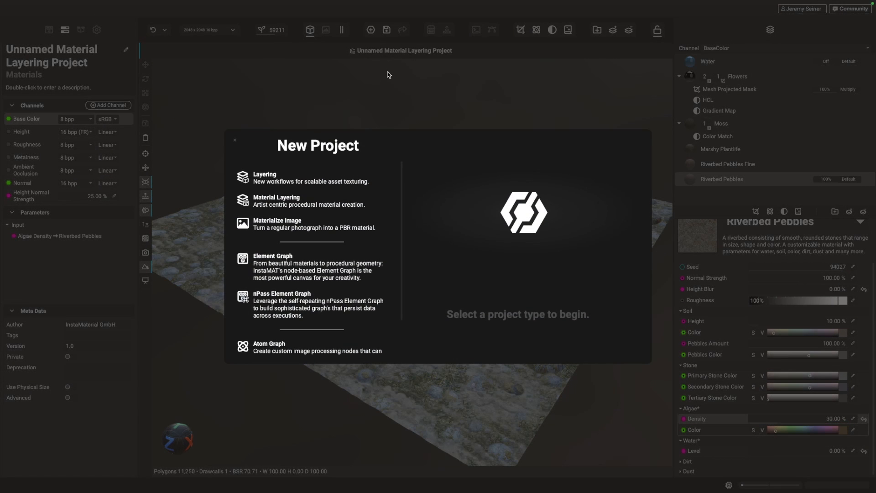
{"action": "left_click", "coordinate": [313, 276]}
{"action": "left_click", "coordinate": [305, 269]}
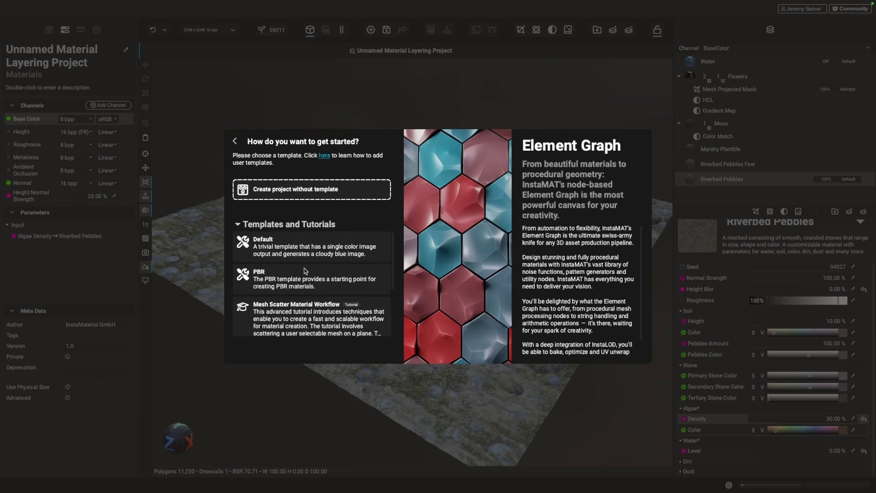
{"action": "left_click", "coordinate": [294, 190]}
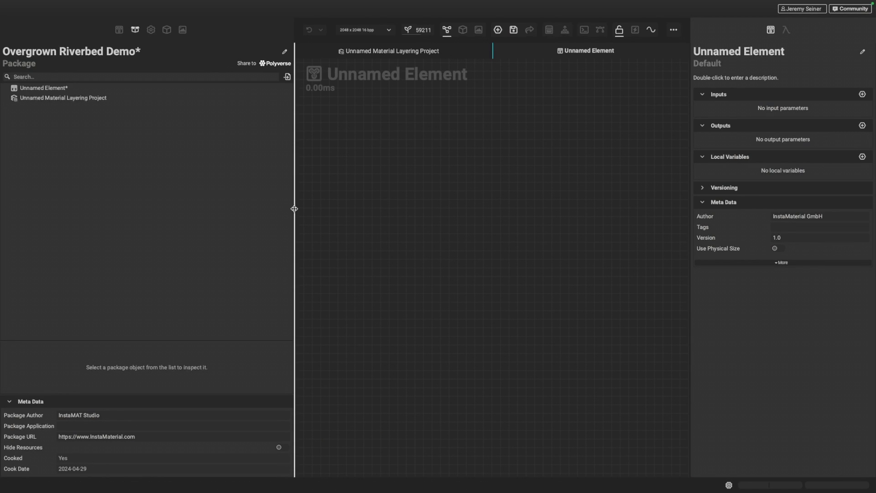
Rename the Unnamed Material Layering Project in the package as Overgrown Riverbed and save the package
{"action": "left_click_drag", "start_coordinate": [294, 212], "coordinate": [164, 212]}
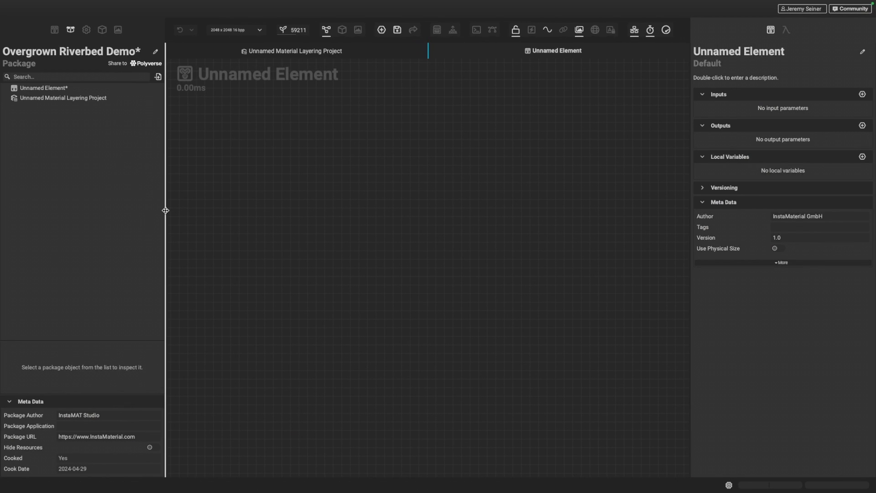
{"action": "left_click", "coordinate": [78, 98]}
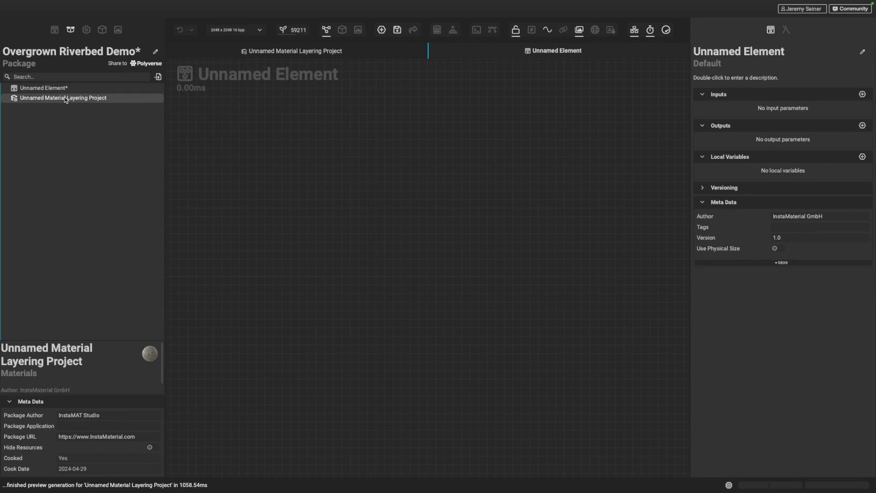
{"action": "double_click", "coordinate": [65, 98]}
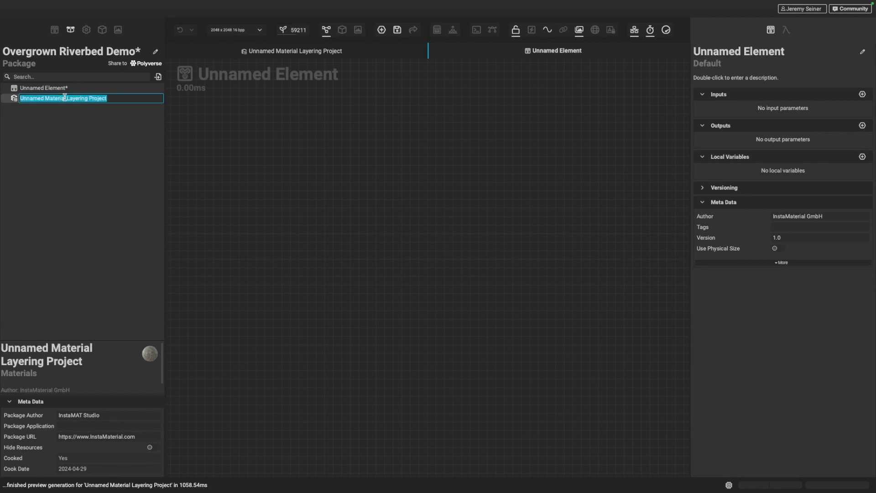
{"action": "type", "text": "Overgrown Riverbed"}
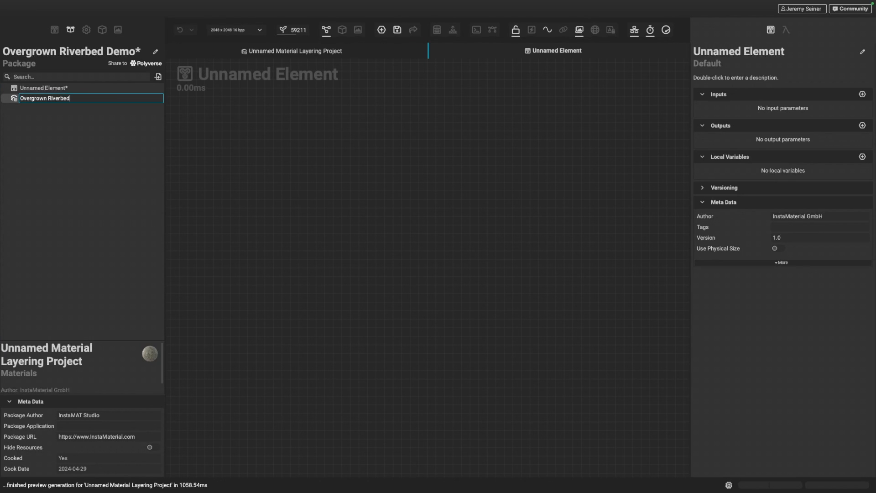
{"action": "key", "text": "Return"}
{"action": "key", "text": "ctrl+s"}
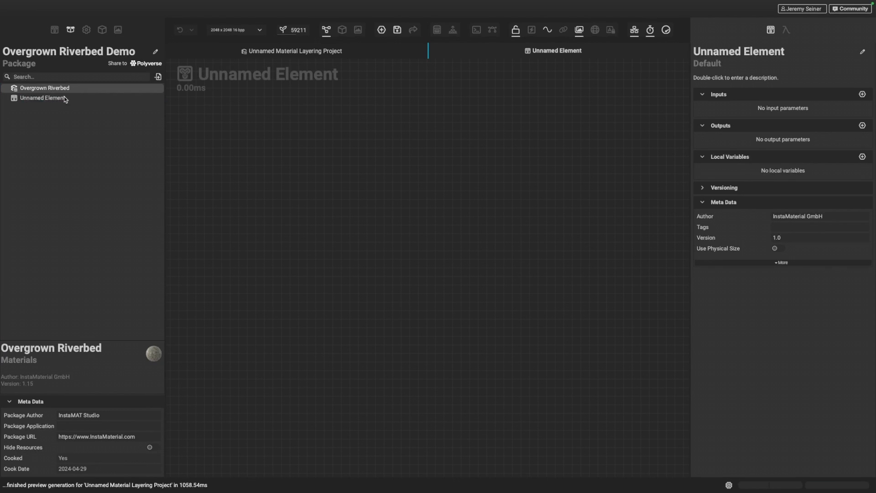
Add the Overgrown Riverbed material to the element graph as a node and preview it as a 3D material
{"action": "mouse_move", "coordinate": [41, 91]}
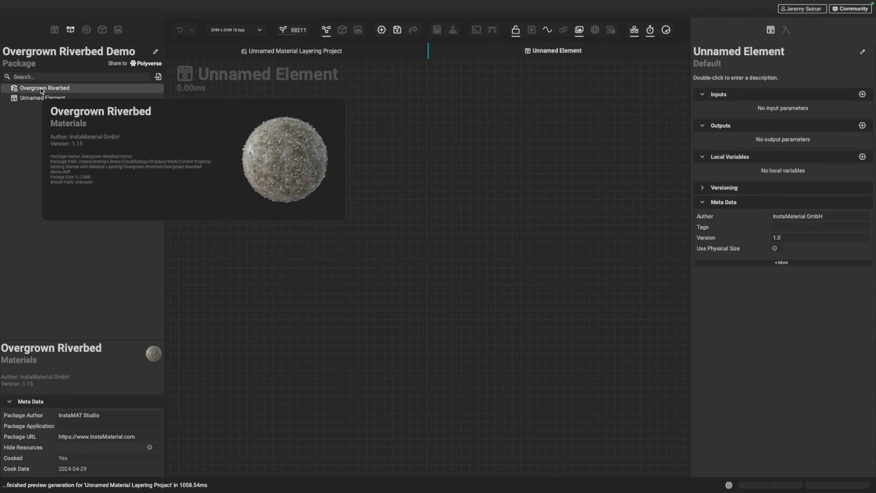
{"action": "left_click_drag", "start_coordinate": [41, 90], "coordinate": [389, 195]}
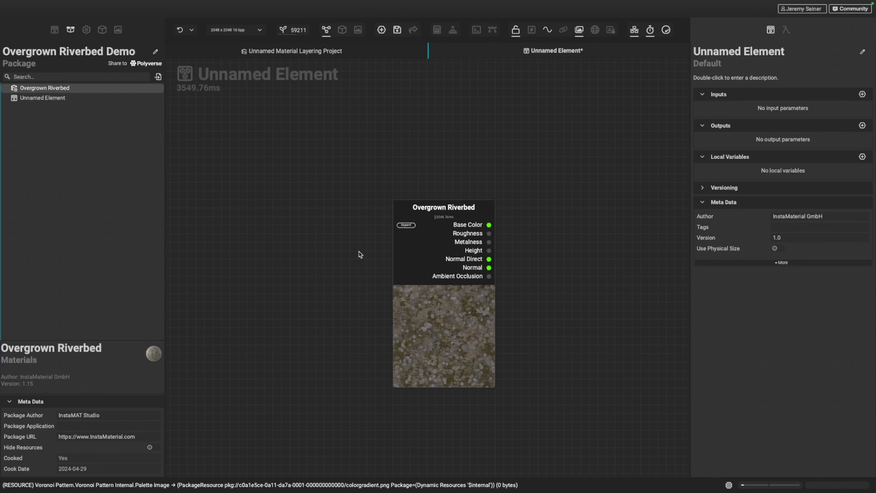
{"action": "left_click", "coordinate": [397, 288]}
{"action": "right_click", "coordinate": [403, 295]}
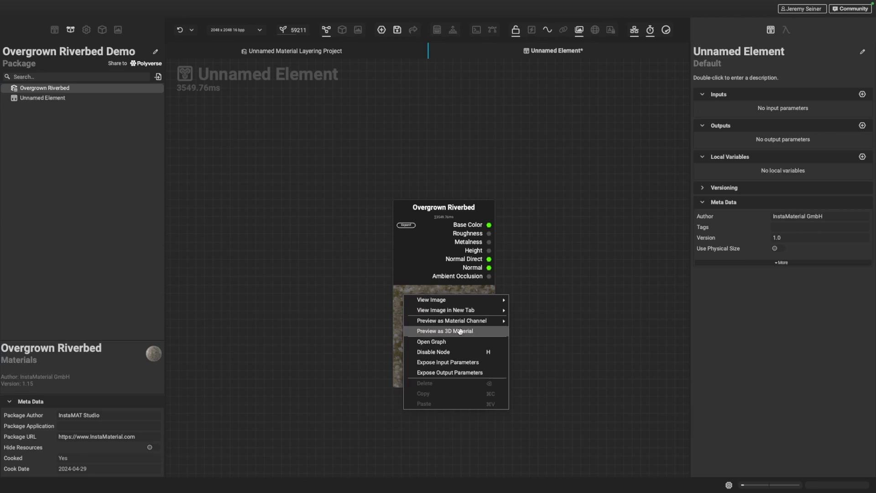
{"action": "left_click", "coordinate": [459, 331]}
Widen the 3D preview and examine the riverbed material on the cube up close, from a distance and under different lighting
{"action": "scroll", "coordinate": [111, 147], "scroll_direction": "up", "scroll_amount": 3}
{"action": "mouse_move", "coordinate": [110, 149]}
{"action": "left_mouse_down", "text": "alt"}
{"action": "mouse_move", "coordinate": [98, 137]}
{"action": "mouse_move", "coordinate": [97, 146]}
{"action": "mouse_move", "coordinate": [116, 133]}
{"action": "mouse_move", "coordinate": [100, 145]}
{"action": "left_mouse_up", "text": "alt"}
{"action": "scroll", "coordinate": [117, 132], "scroll_direction": "up", "scroll_amount": 3}
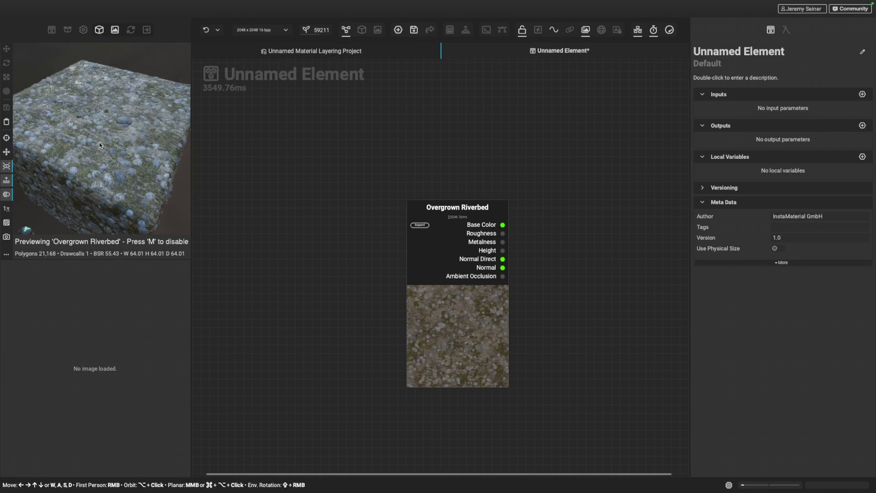
{"action": "scroll", "coordinate": [99, 145], "scroll_direction": "up", "scroll_amount": 3}
{"action": "mouse_move", "coordinate": [99, 145]}
{"action": "right_mouse_down", "text": "shift"}
{"action": "mouse_move", "coordinate": [73, 150]}
{"action": "mouse_move", "coordinate": [120, 151]}
{"action": "mouse_move", "coordinate": [80, 154]}
{"action": "mouse_move", "coordinate": [91, 154]}
{"action": "right_mouse_up", "text": "shift"}
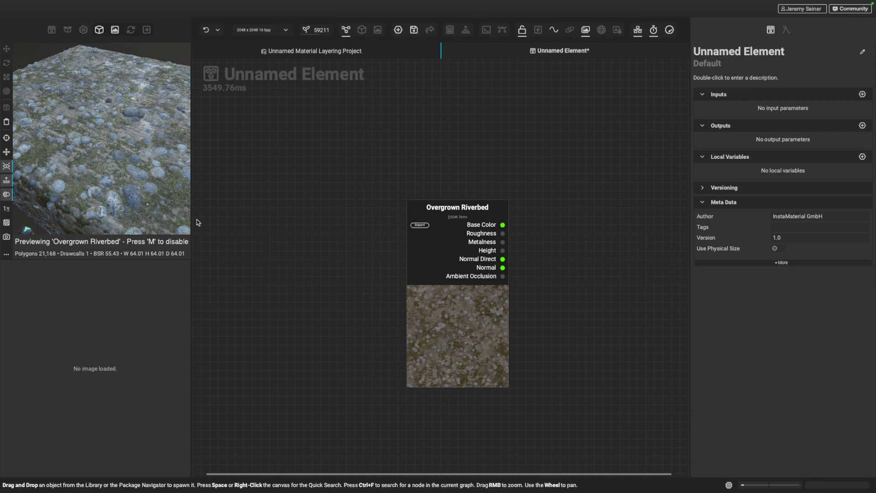
{"action": "left_click_drag", "start_coordinate": [192, 223], "coordinate": [290, 223]}
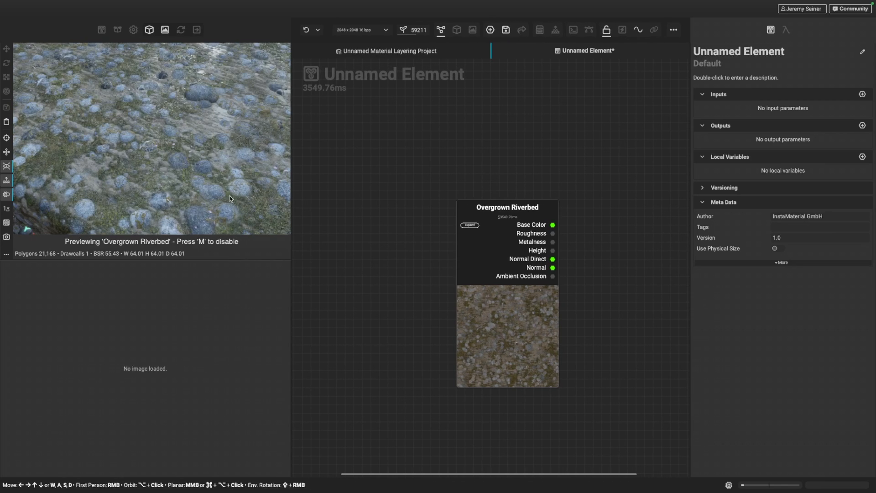
{"action": "scroll", "coordinate": [162, 161], "scroll_direction": "down", "scroll_amount": 5}
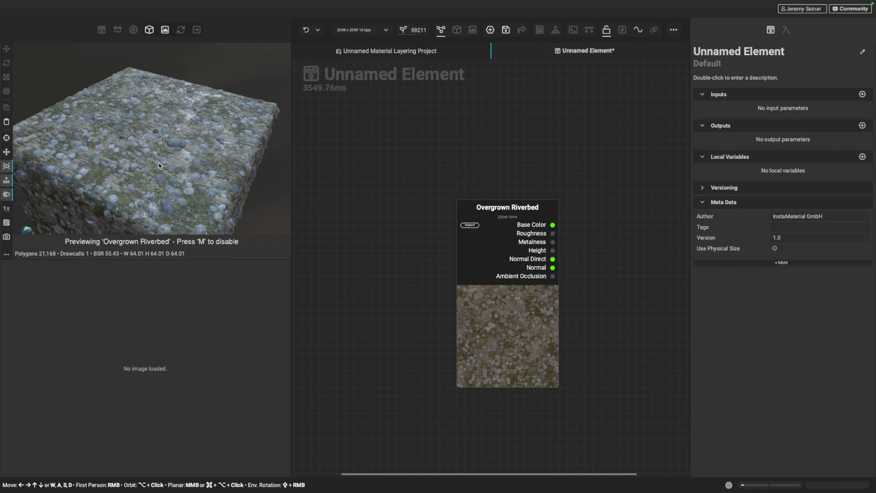
{"action": "scroll", "coordinate": [171, 168], "scroll_direction": "up", "scroll_amount": 2}
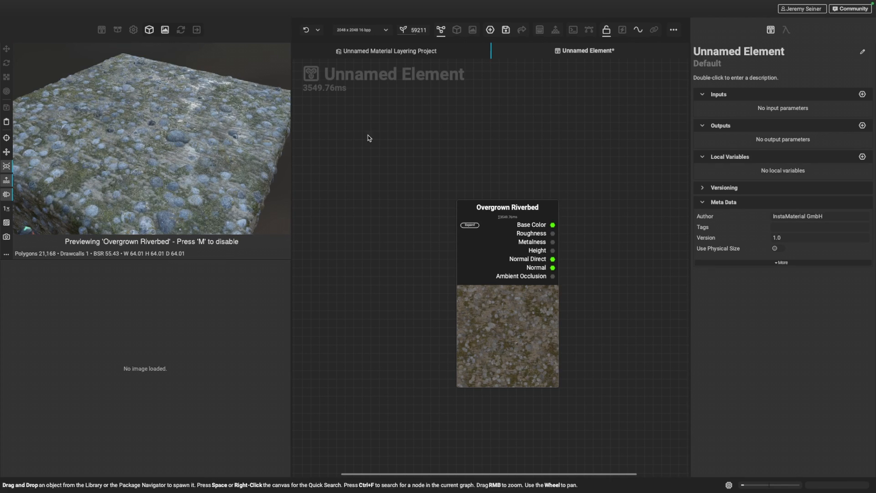
Change the graph's random seed to 39474 and lower the output resolution to 1024 x 1024, checking the regenerated surface
{"action": "left_click", "coordinate": [418, 33]}
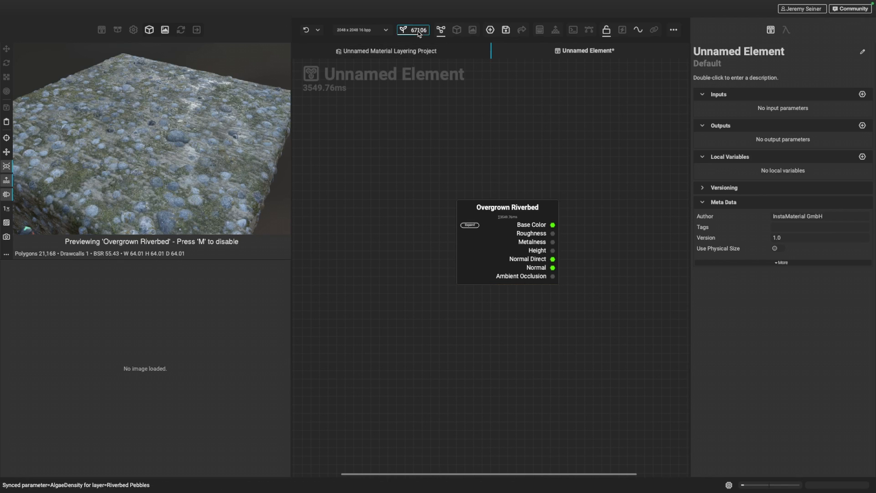
{"action": "left_click", "coordinate": [411, 35]}
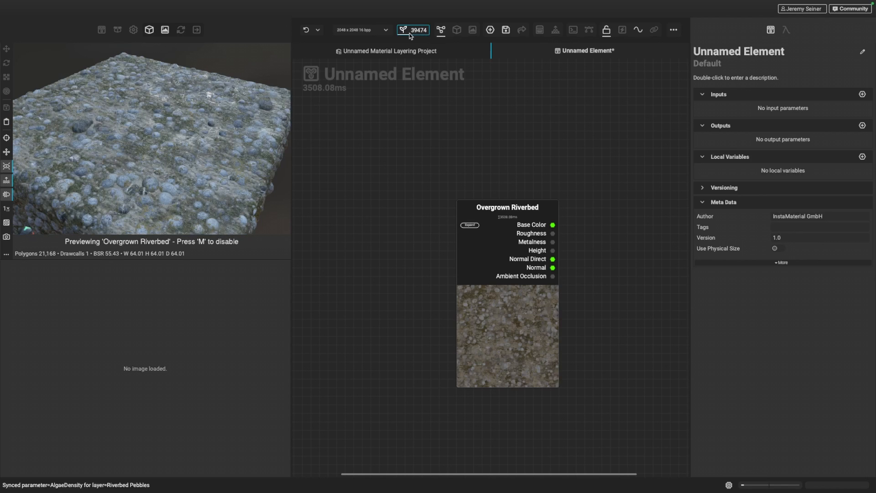
{"action": "left_click", "coordinate": [383, 32]}
{"action": "left_click", "coordinate": [377, 53]}
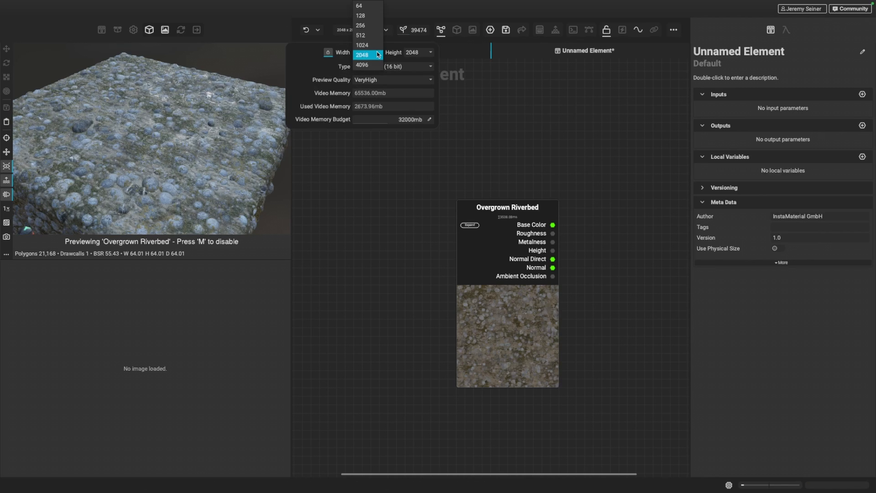
{"action": "left_click", "coordinate": [367, 45]}
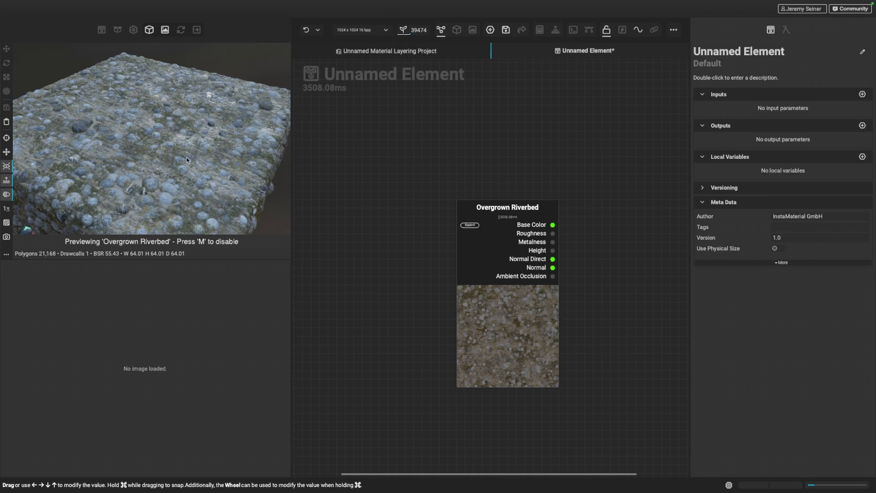
{"action": "scroll", "coordinate": [166, 171], "scroll_direction": "up", "scroll_amount": 3}
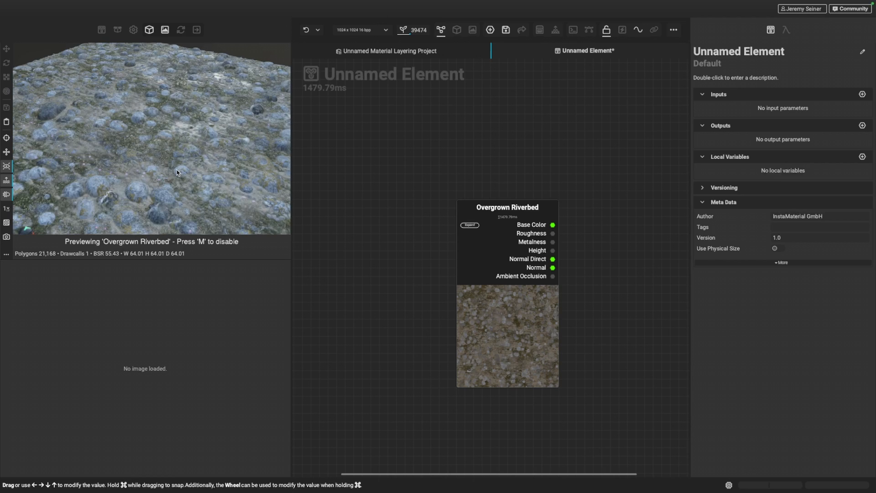
{"action": "scroll", "coordinate": [171, 177], "scroll_direction": "down", "scroll_amount": 5}
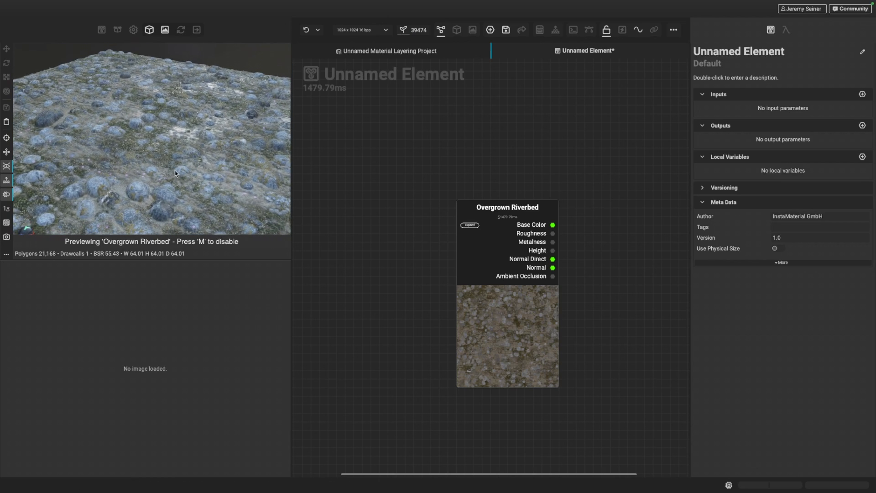
{"action": "left_click_drag", "start_coordinate": [175, 168], "coordinate": [169, 164]}
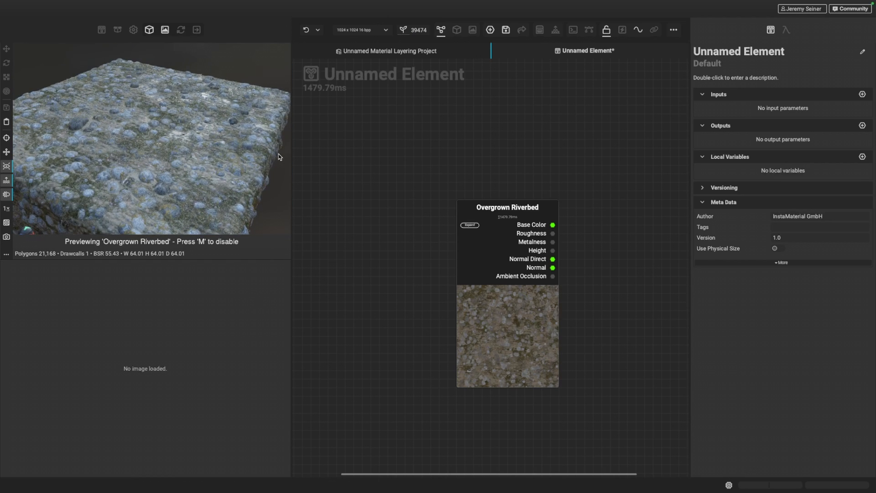
Try an Algae Density of 64.29 % on the Overgrown Riverbed node, inspect the surface, and reset the parameter to its default
{"action": "left_click", "coordinate": [534, 279]}
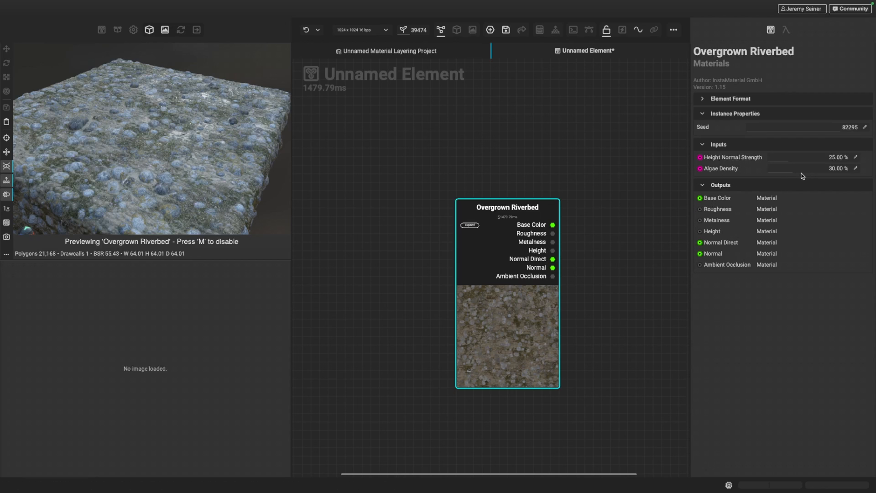
{"action": "left_click_drag", "start_coordinate": [803, 174], "coordinate": [821, 173]}
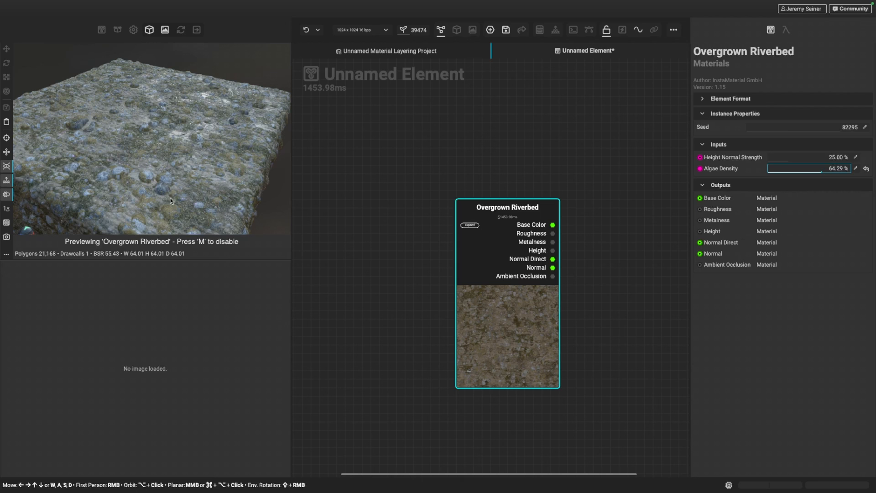
{"action": "scroll", "coordinate": [176, 211], "scroll_direction": "up", "scroll_amount": 5}
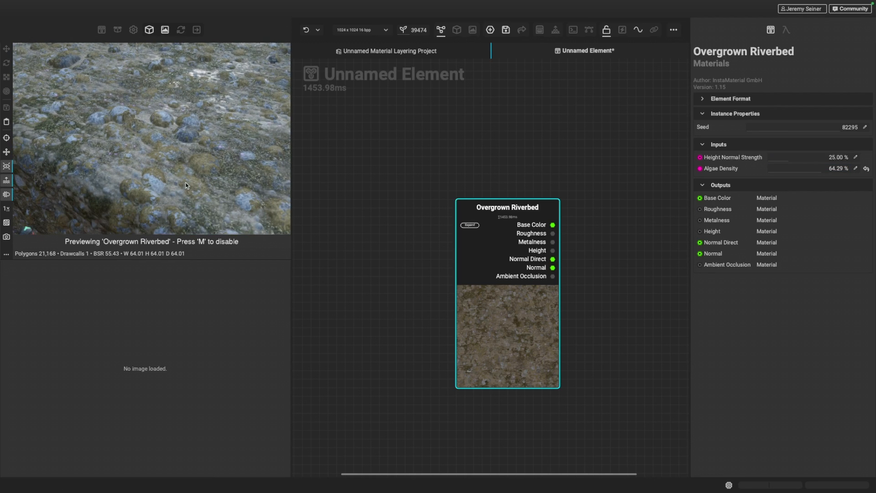
{"action": "scroll", "coordinate": [187, 185], "scroll_direction": "down", "scroll_amount": 4}
{"action": "scroll", "coordinate": [197, 129], "scroll_direction": "up", "scroll_amount": 2}
{"action": "mouse_move", "coordinate": [213, 169]}
{"action": "right_mouse_down", "text": "shift"}
{"action": "mouse_move", "coordinate": [226, 169]}
{"action": "mouse_move", "coordinate": [210, 169]}
{"action": "right_mouse_up", "text": "shift"}
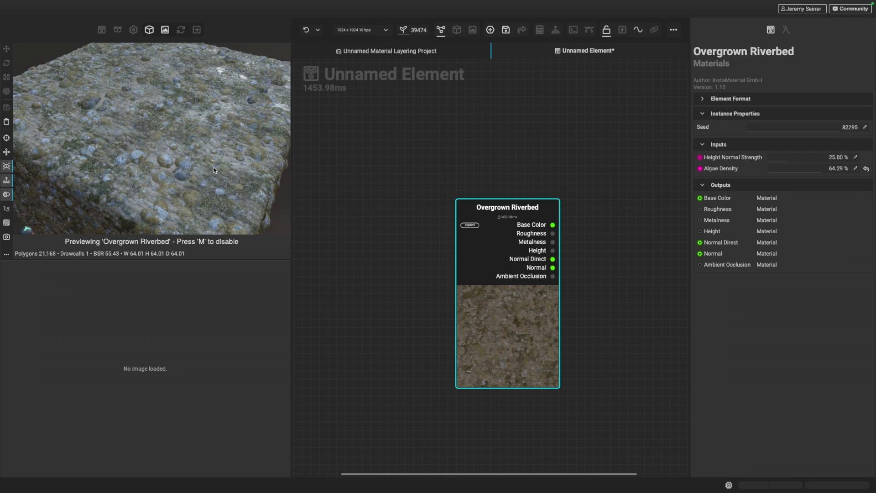
{"action": "left_click", "coordinate": [865, 168]}
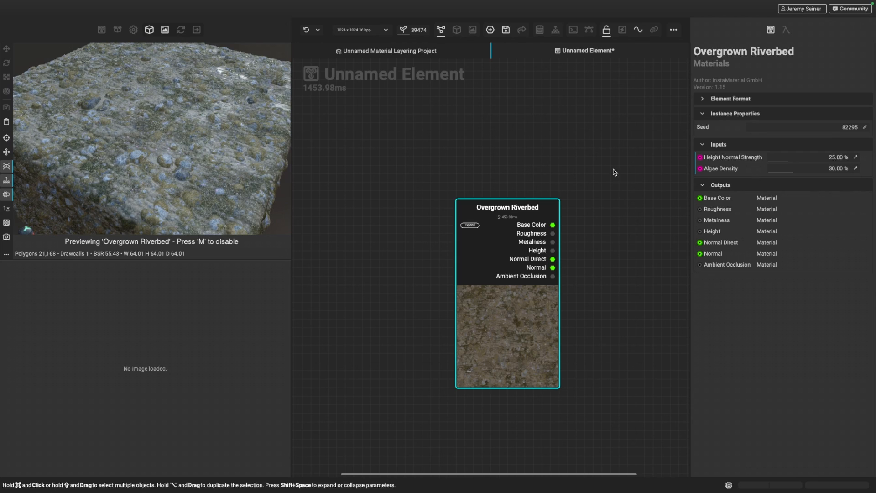
Set the graph's output resolution to 2048 x 2048
{"action": "left_click", "coordinate": [353, 31]}
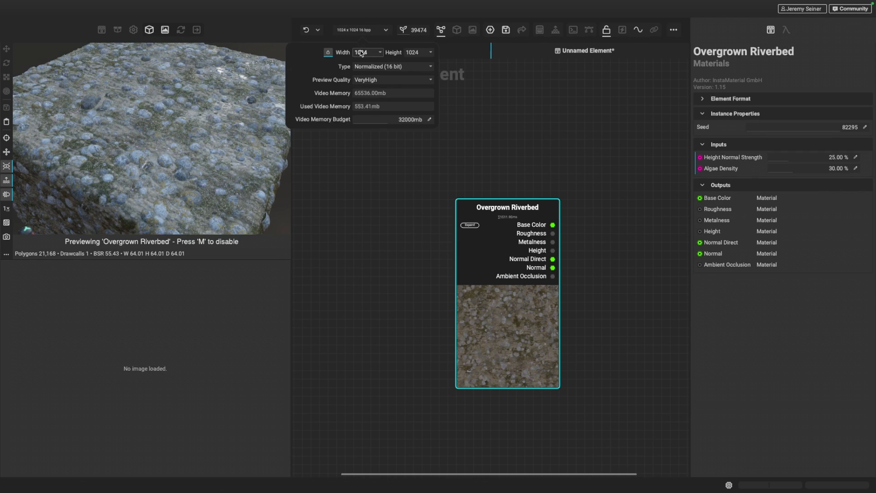
{"action": "left_click", "coordinate": [363, 52]}
{"action": "left_click", "coordinate": [361, 64]}
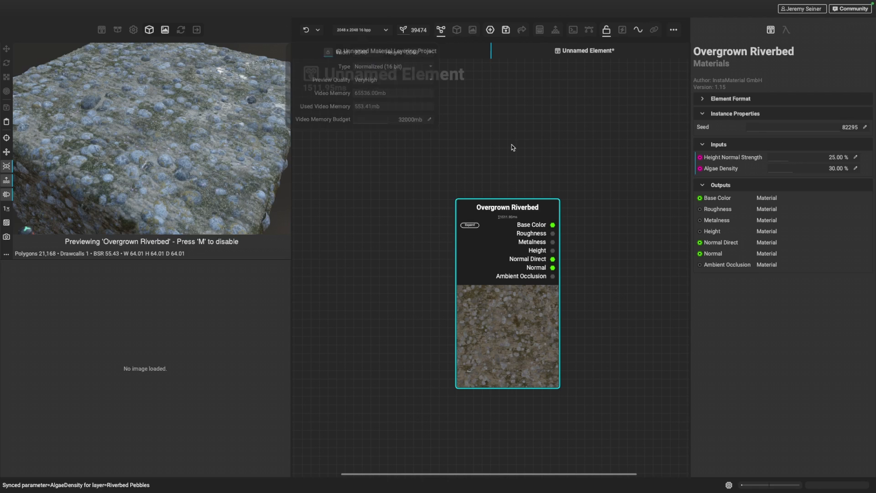
Expand the 3D preview to fill the workspace and examine the riverbed cube from several angles with rotated environment lighting
{"action": "left_click", "coordinate": [457, 30]}
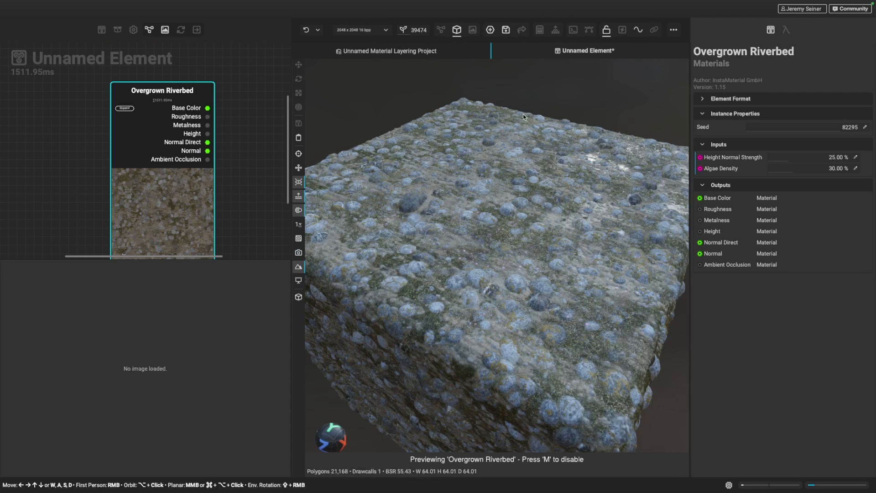
{"action": "scroll", "coordinate": [512, 259], "scroll_direction": "down", "scroll_amount": 3}
{"action": "scroll", "coordinate": [456, 261], "scroll_direction": "up", "scroll_amount": 1}
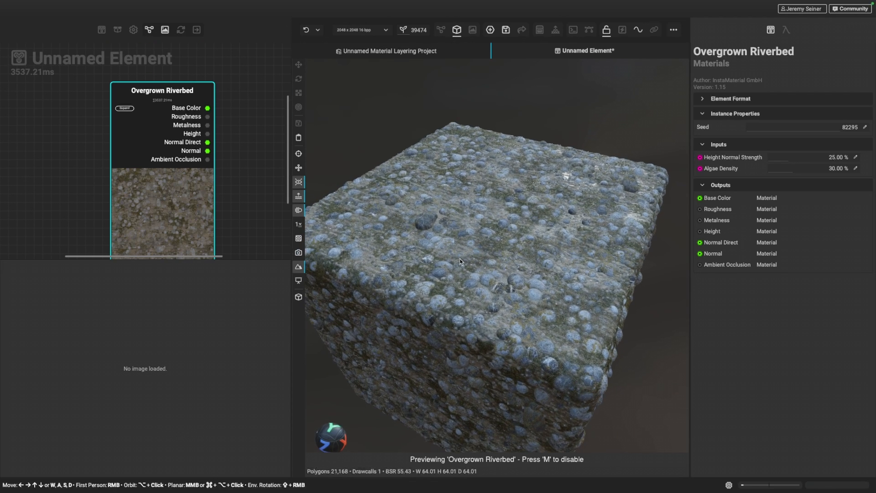
{"action": "left_click", "coordinate": [165, 29]}
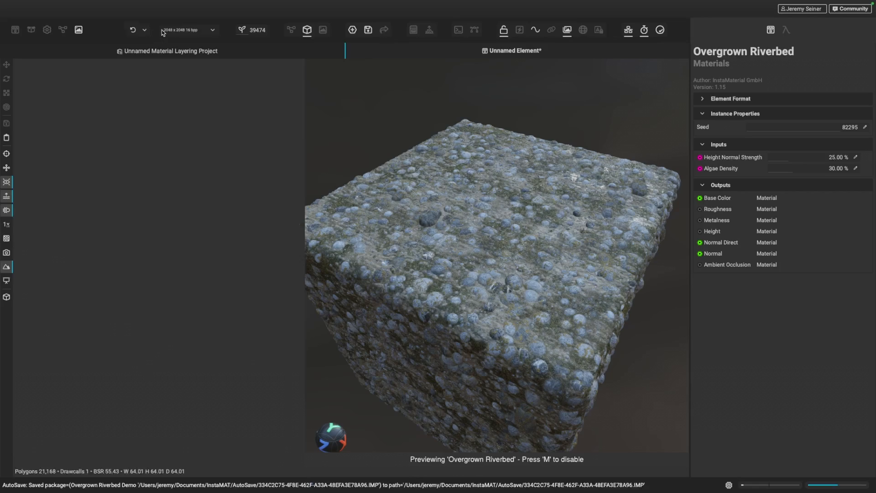
{"action": "left_click", "coordinate": [771, 29]}
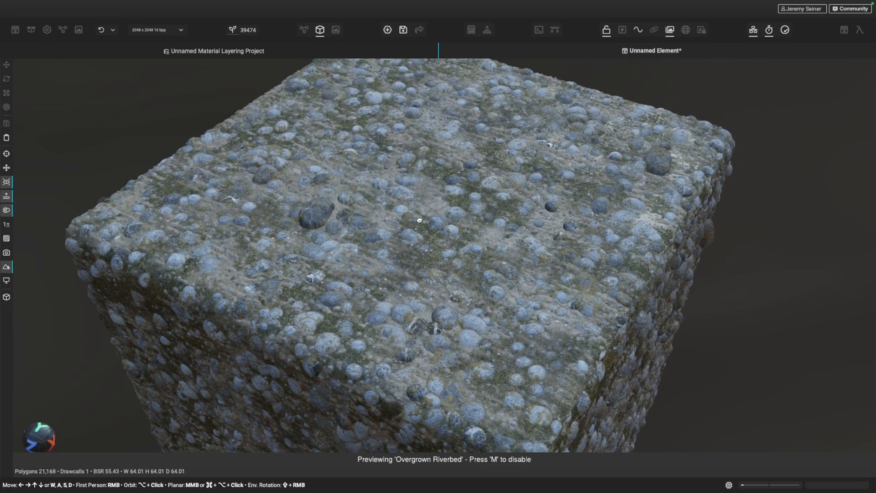
{"action": "left_click_drag", "start_coordinate": [419, 220], "coordinate": [416, 269], "text": "alt"}
{"action": "right_click_drag", "start_coordinate": [333, 368], "coordinate": [362, 374], "text": "shift"}
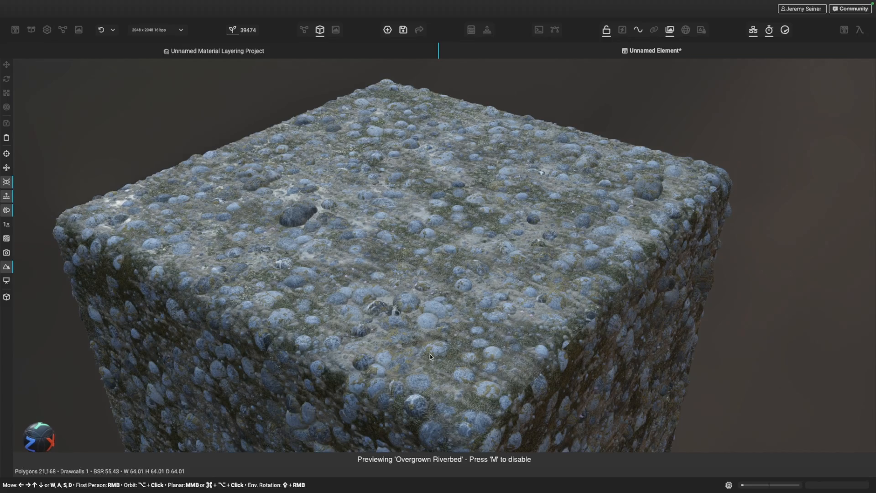
{"action": "left_click_drag", "start_coordinate": [449, 355], "coordinate": [504, 365], "text": "alt"}
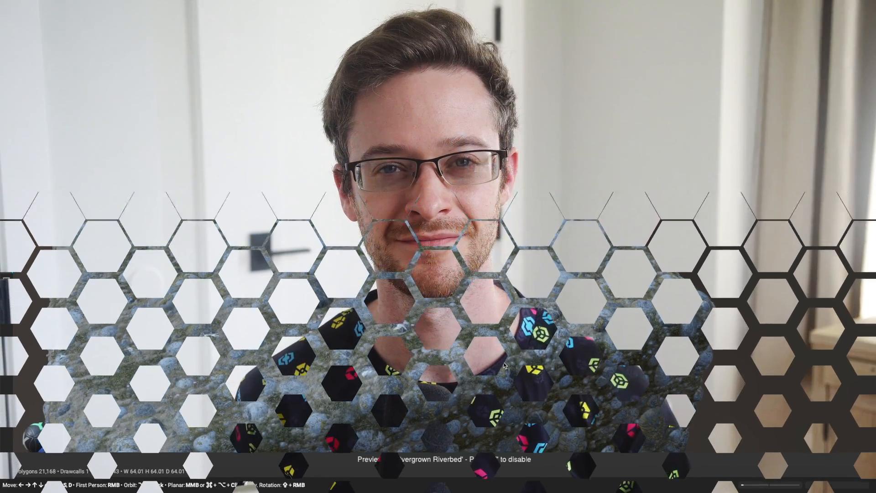